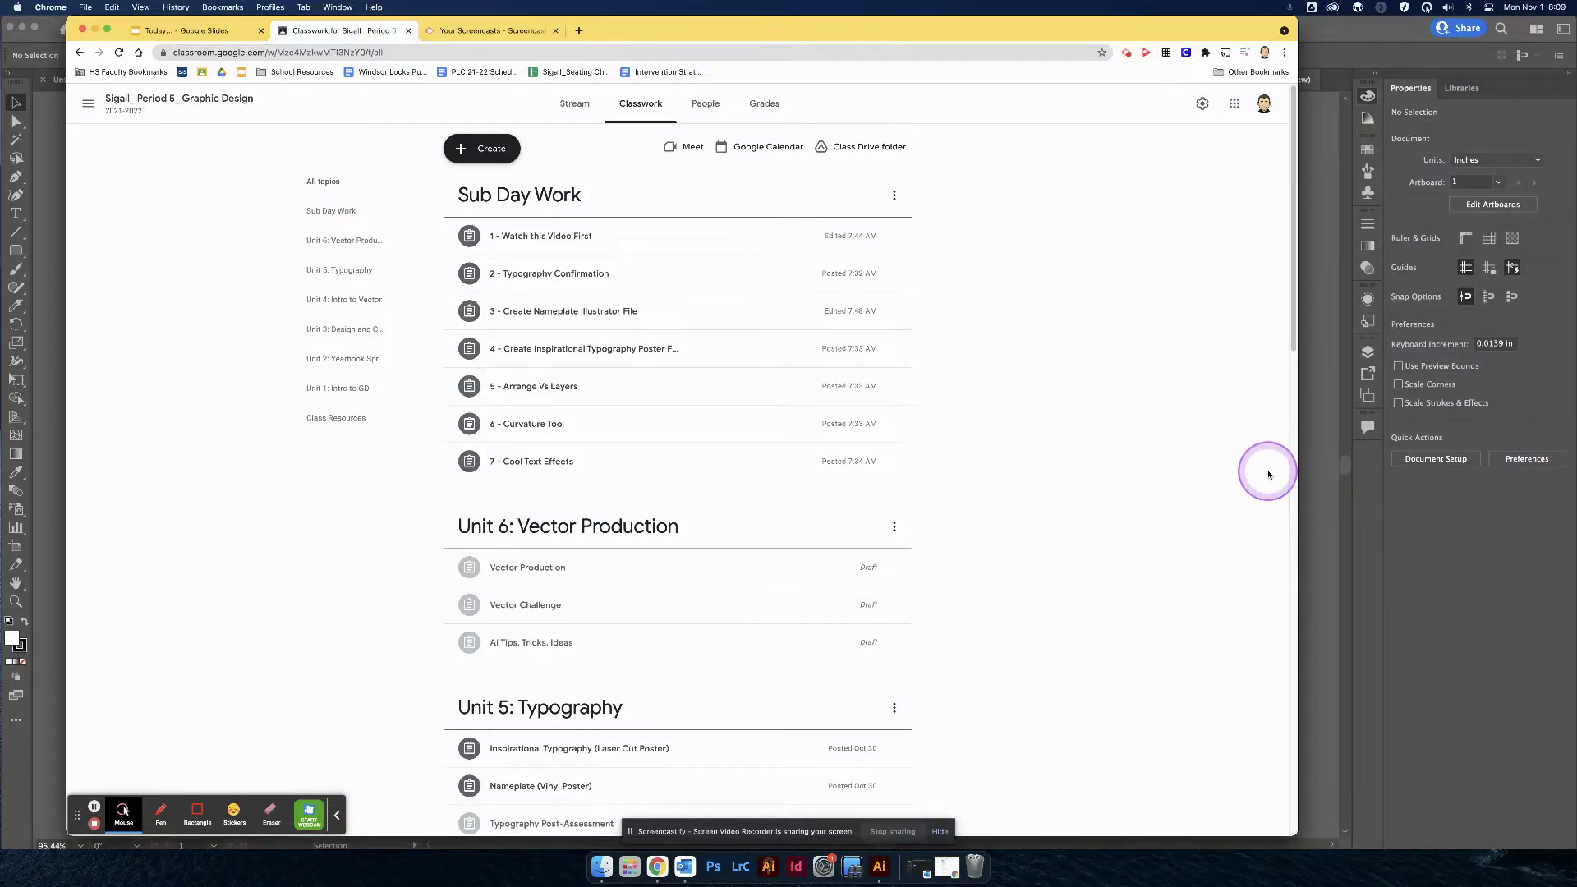
- Open Cool Text Effects.ait from the Cool Text Effect folder in Finder
{"action": "left_click", "coordinate": [607, 865]}
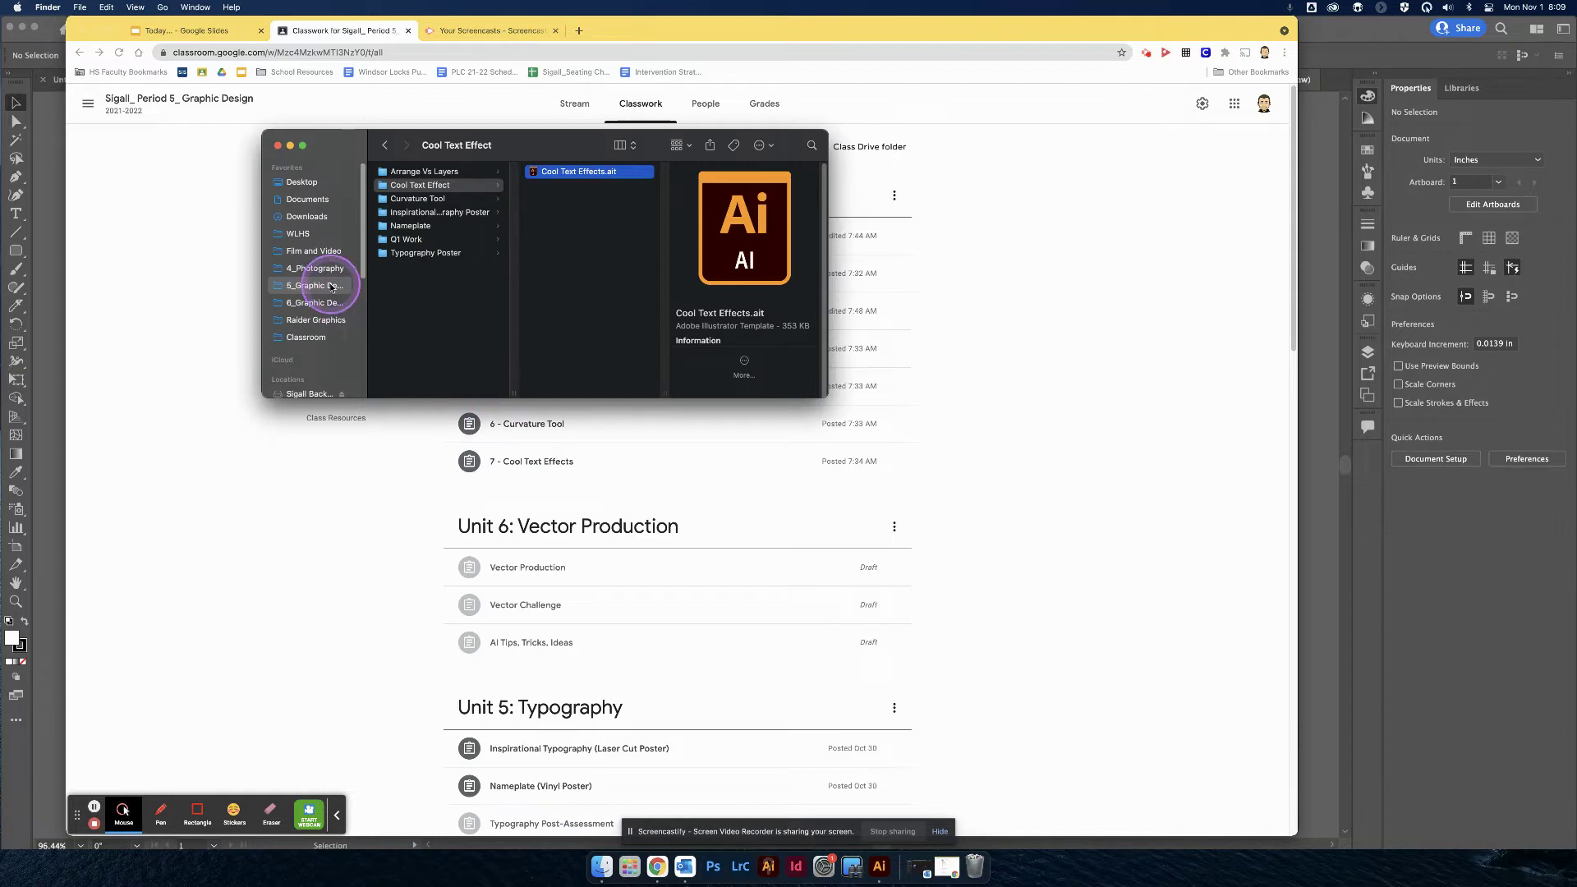
{"action": "double_click", "coordinate": [564, 174]}
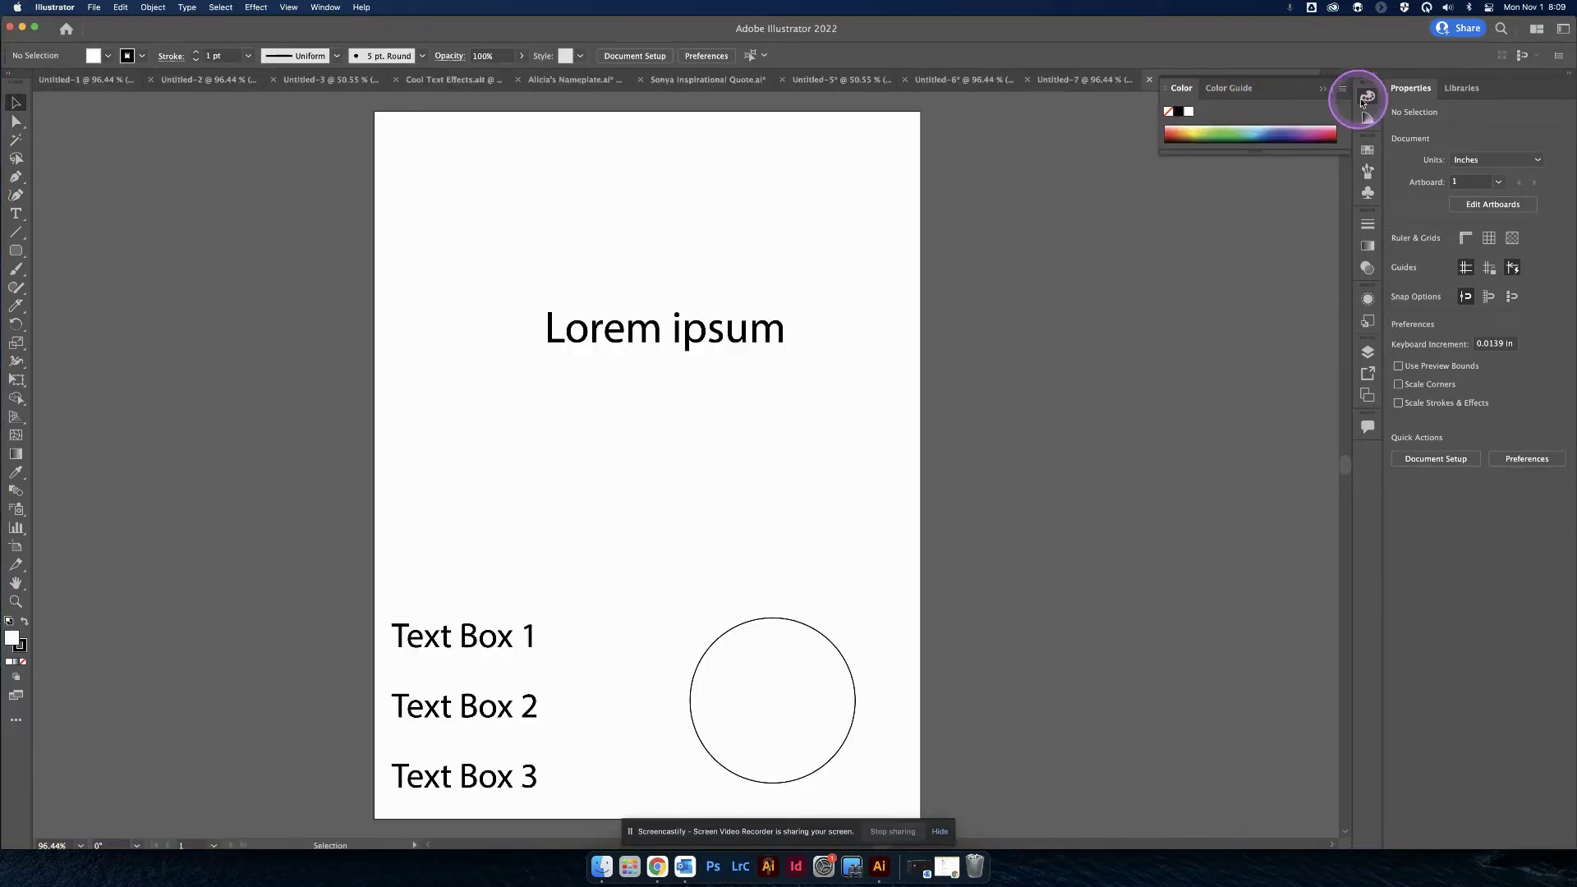
- Collapse the Color panel so the Untitled-8 template layout is fully visible
{"action": "left_click", "coordinate": [1367, 99]}
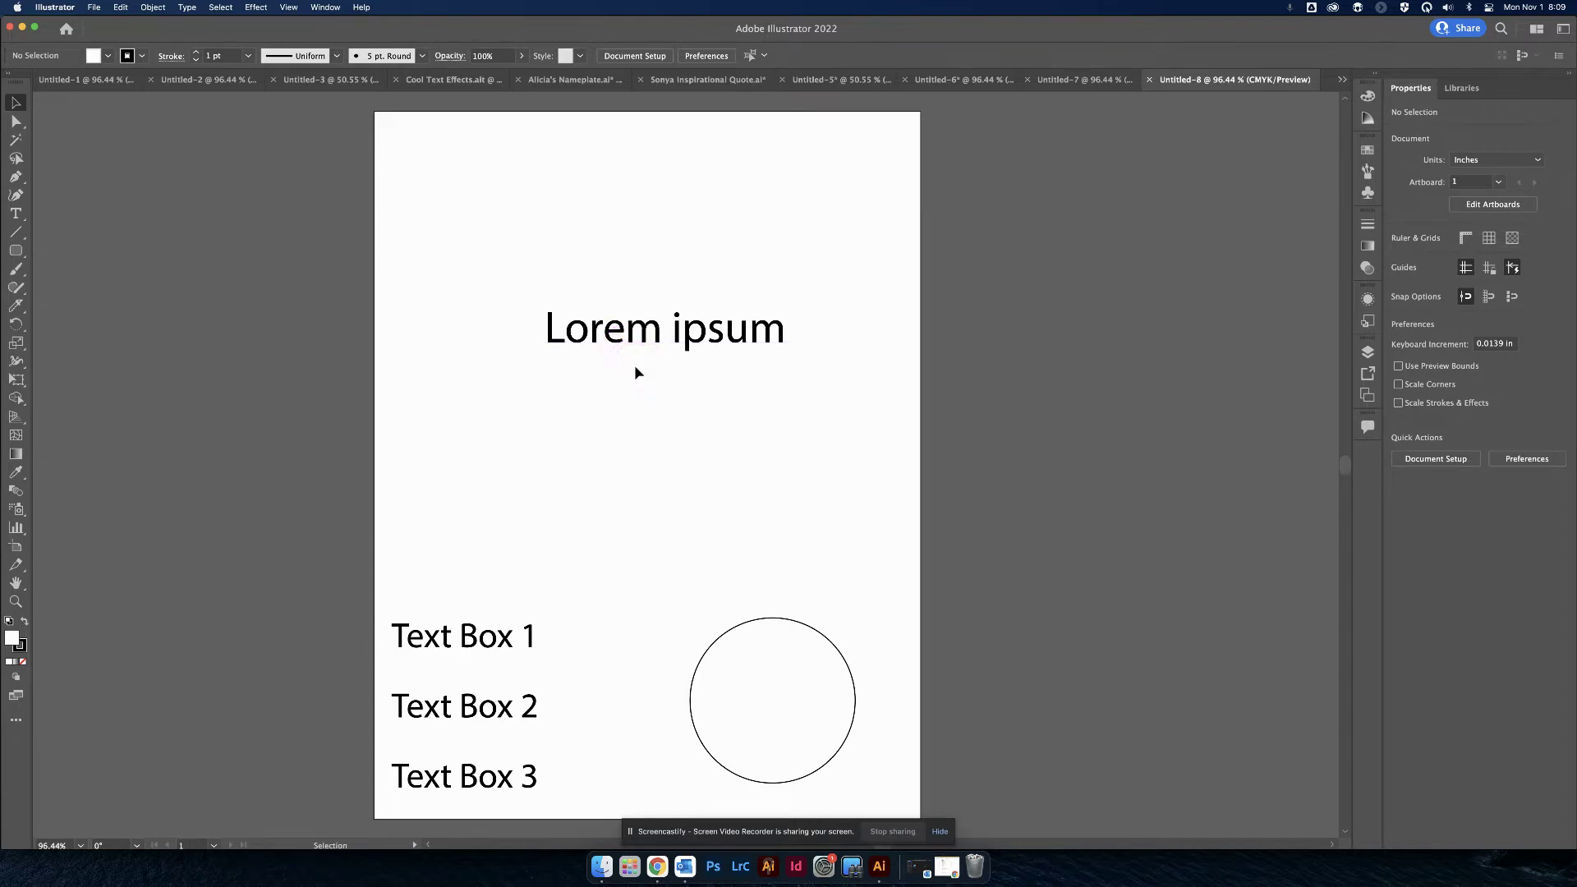
- Replace the Lorem ipsum heading text with MATT
{"action": "left_click", "coordinate": [639, 337]}
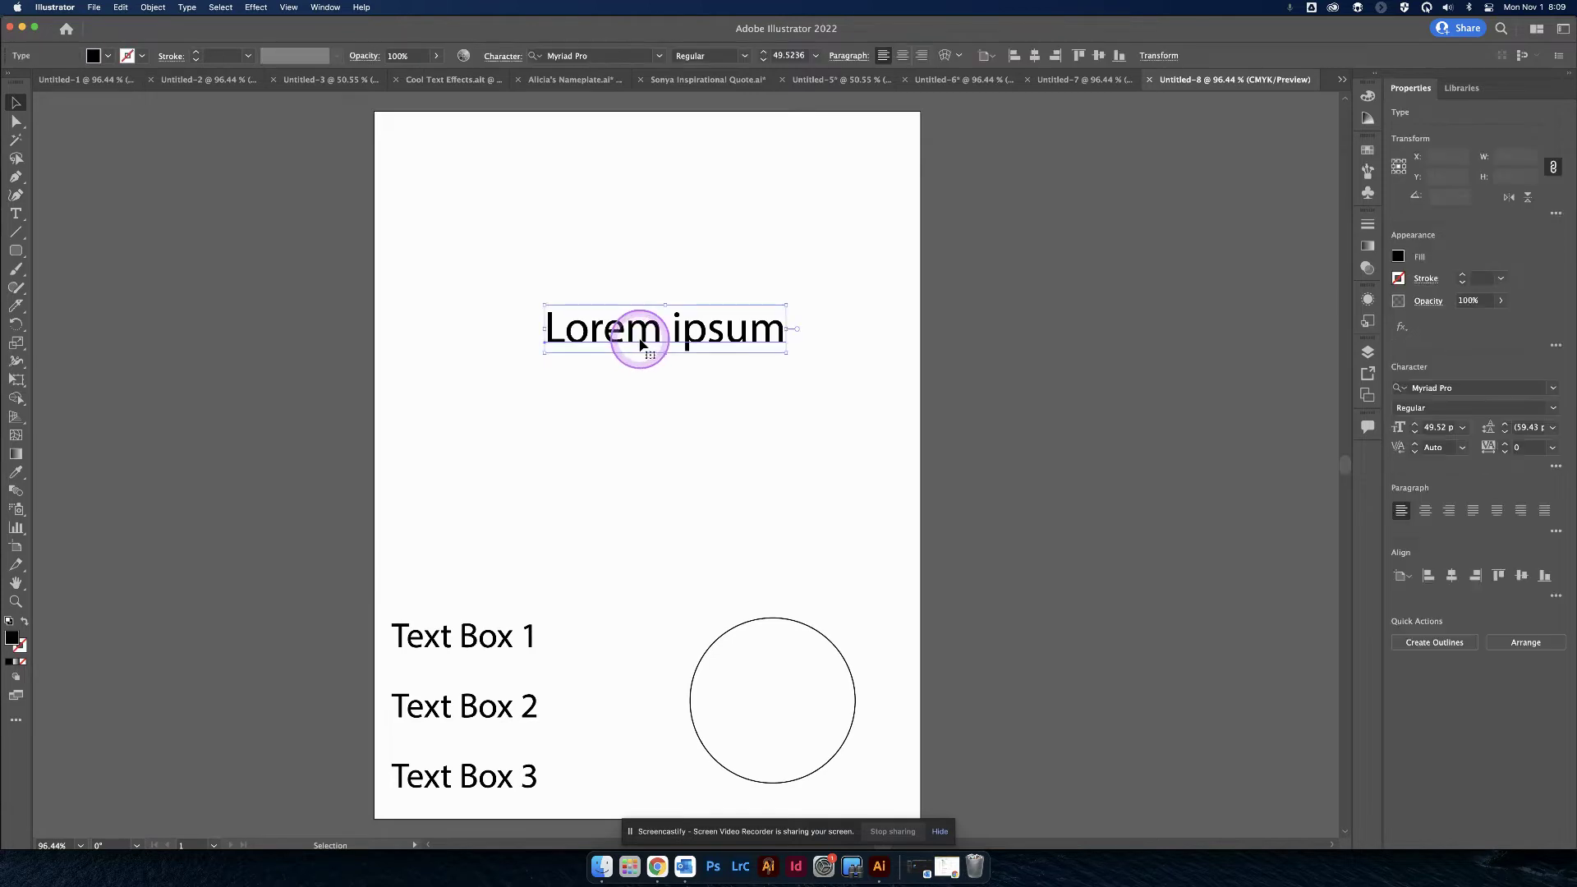
{"action": "left_click", "coordinate": [649, 339]}
{"action": "triple_click", "coordinate": [648, 337]}
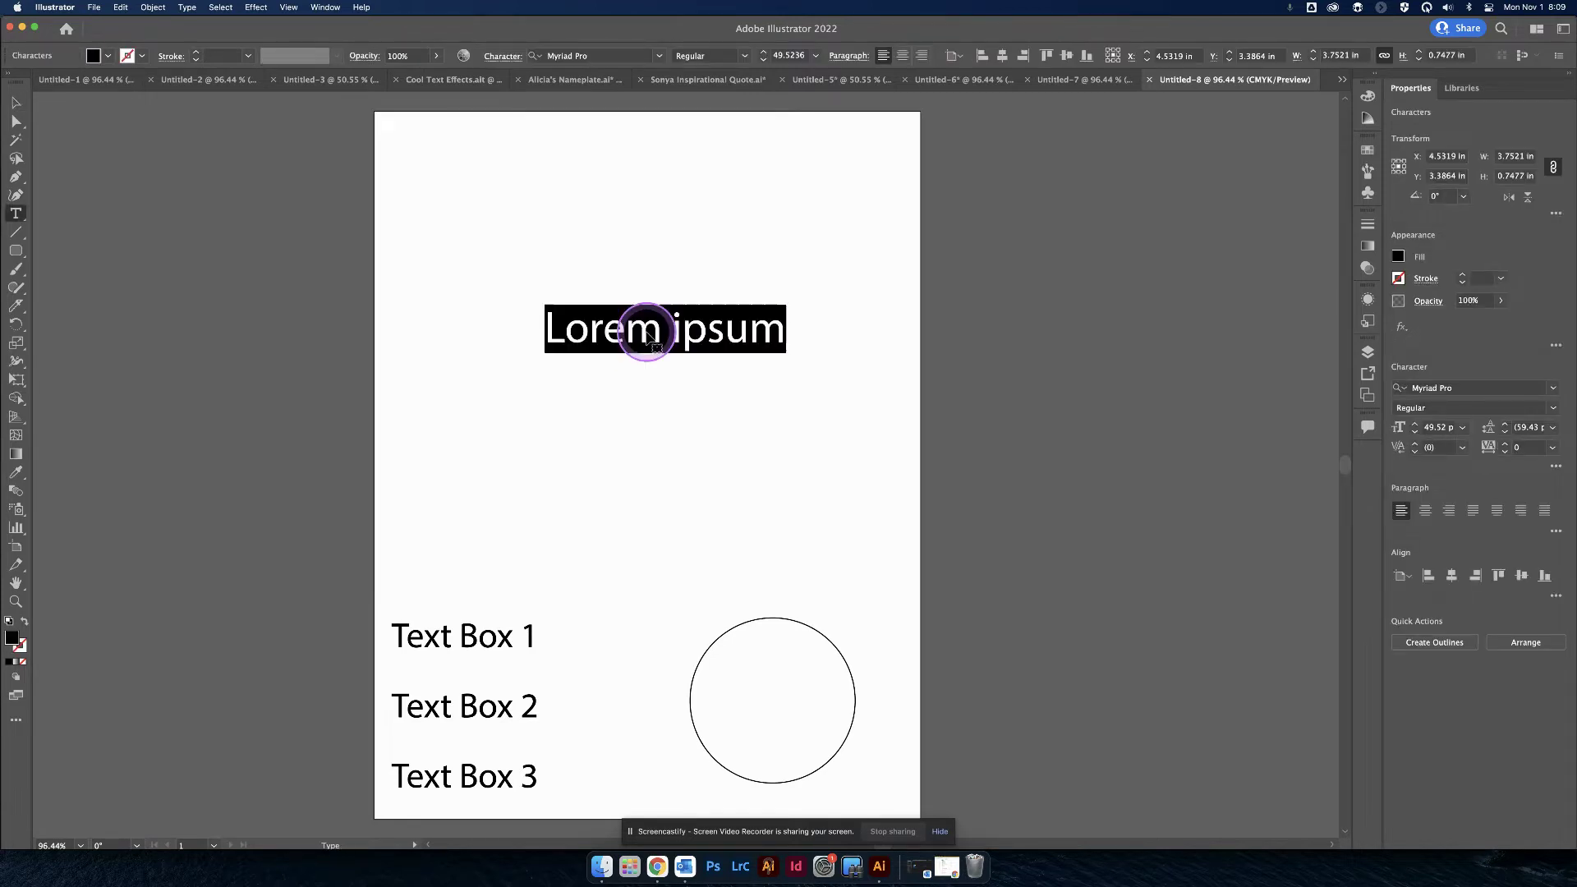
{"action": "type", "text": "Ma"}
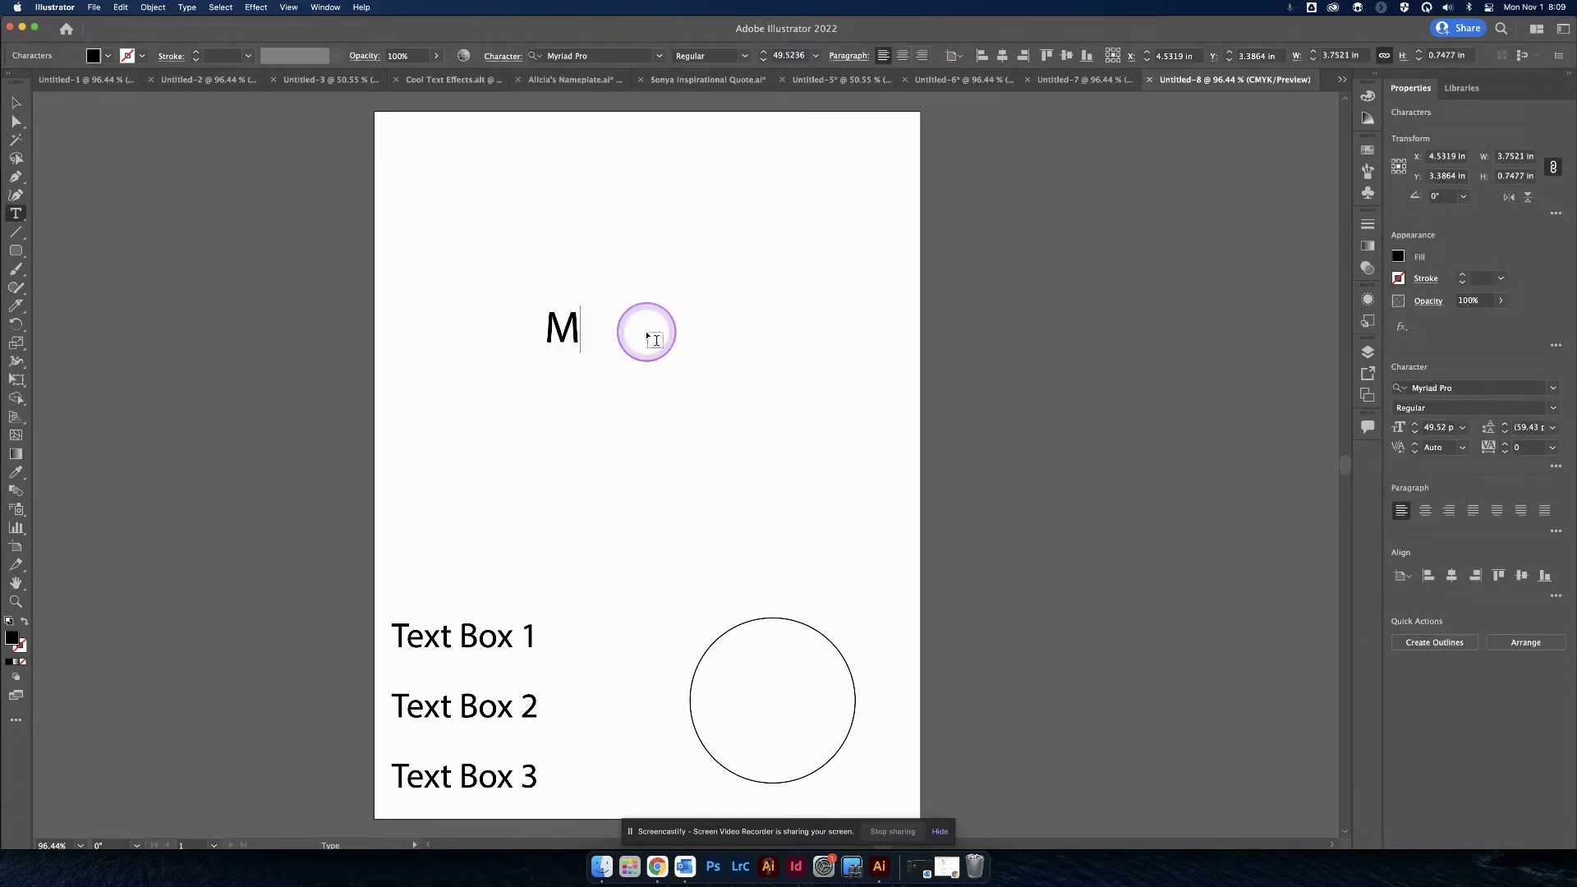
{"action": "key", "text": "BackSpace"}
{"action": "left_click", "coordinate": [649, 336]}
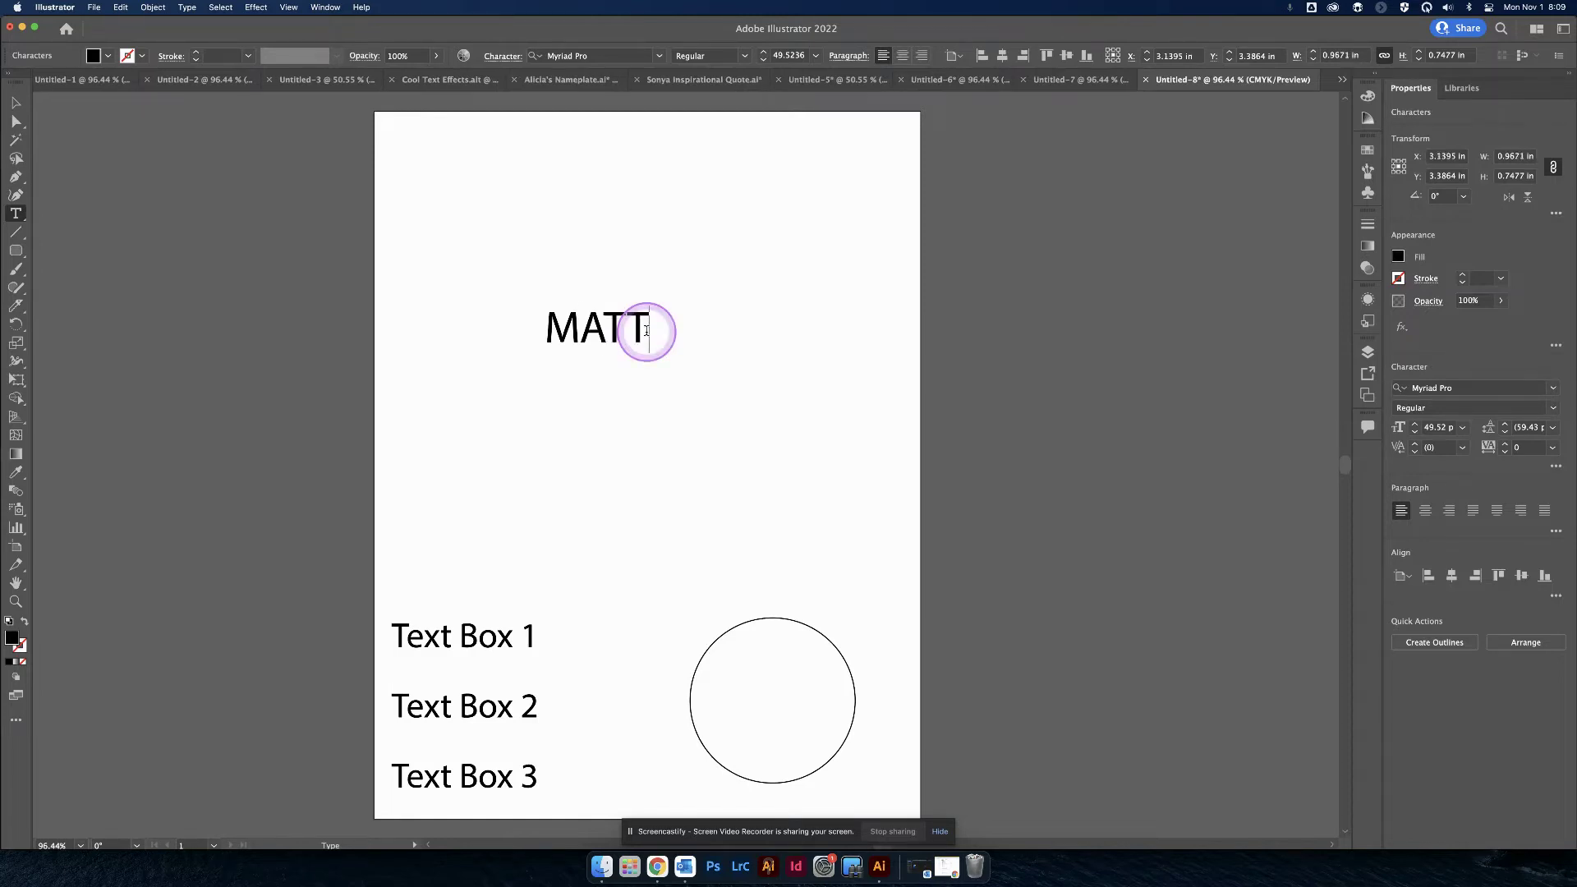
- Scale MATT up to about 109.44 pt and fill it pink-red
{"action": "left_click", "coordinate": [15, 102]}
{"action": "left_click_drag", "start_coordinate": [654, 355], "coordinate": [776, 437]}
{"action": "double_click", "coordinate": [712, 341]}
{"action": "double_click", "coordinate": [694, 345]}
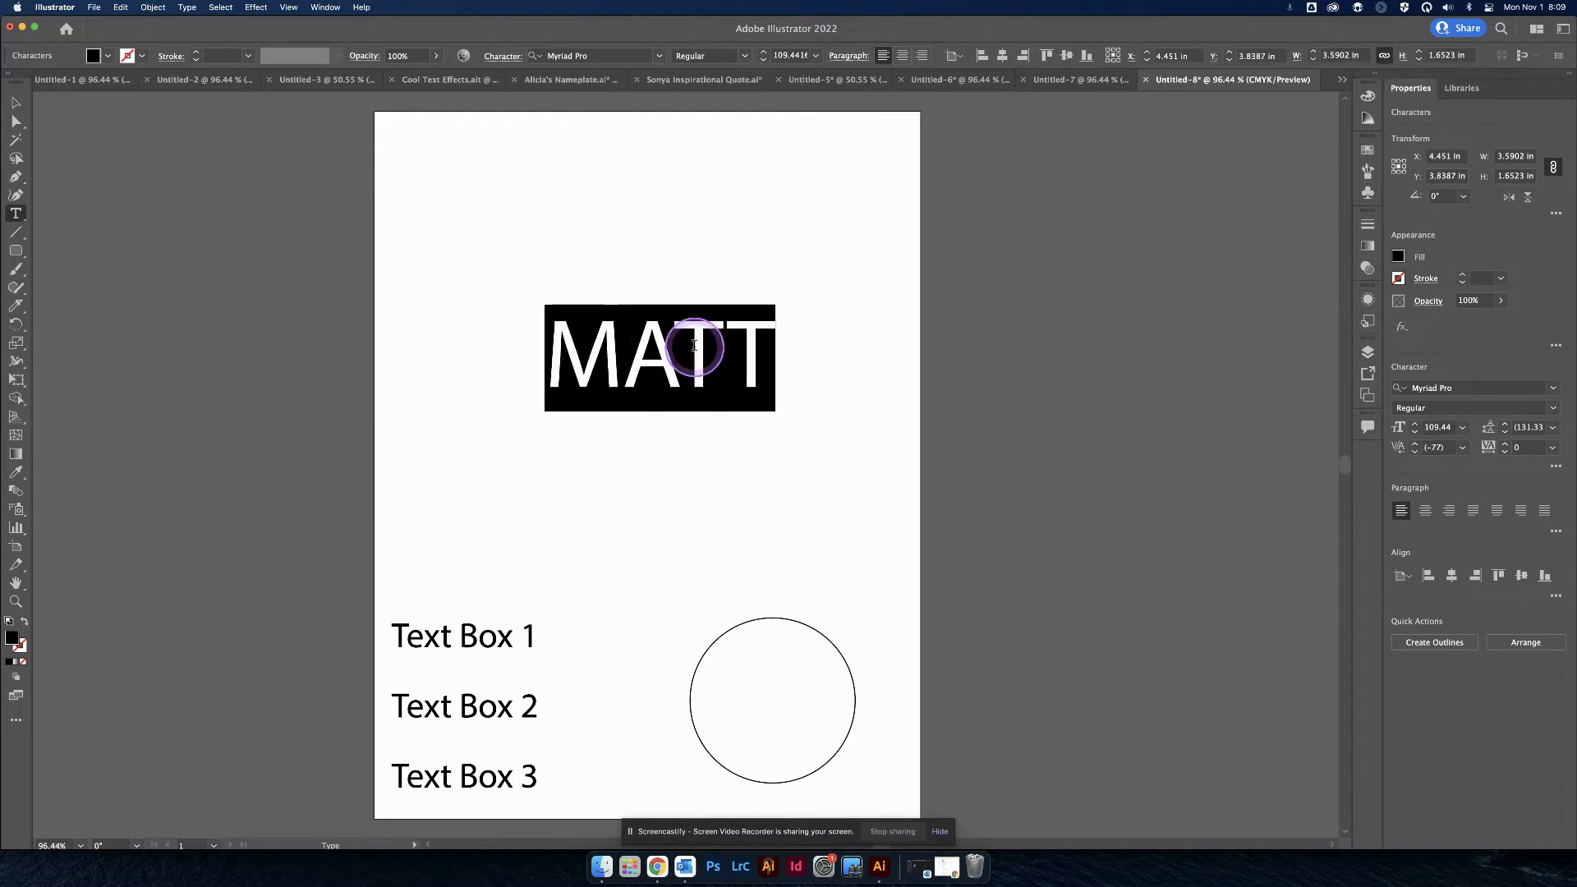
{"action": "double_click", "coordinate": [13, 638]}
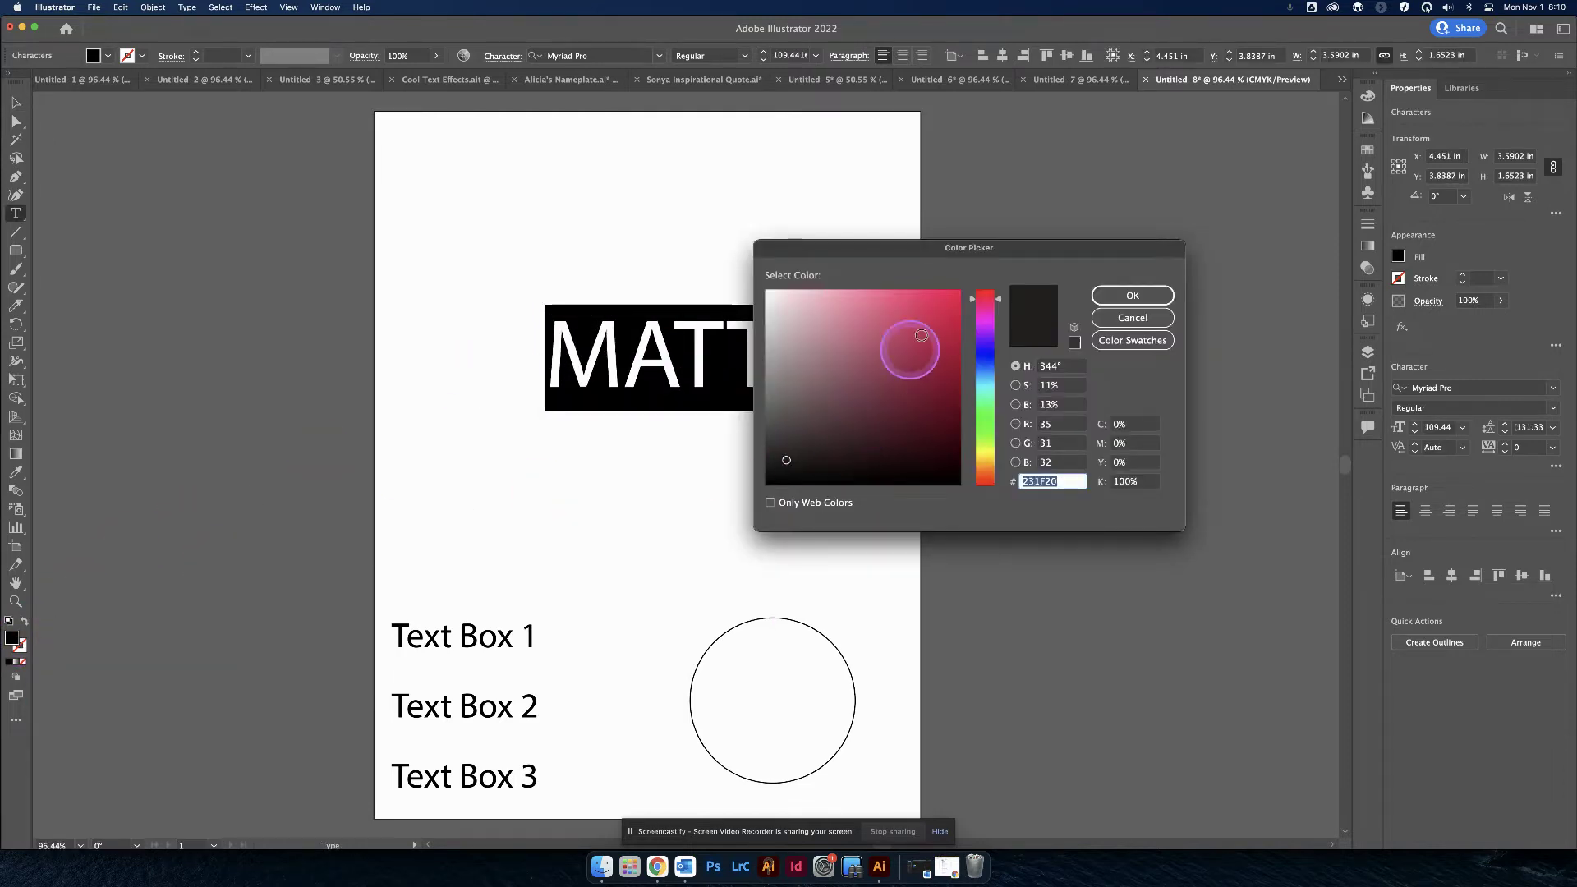
{"action": "left_click", "coordinate": [940, 293]}
{"action": "left_click", "coordinate": [1132, 296]}
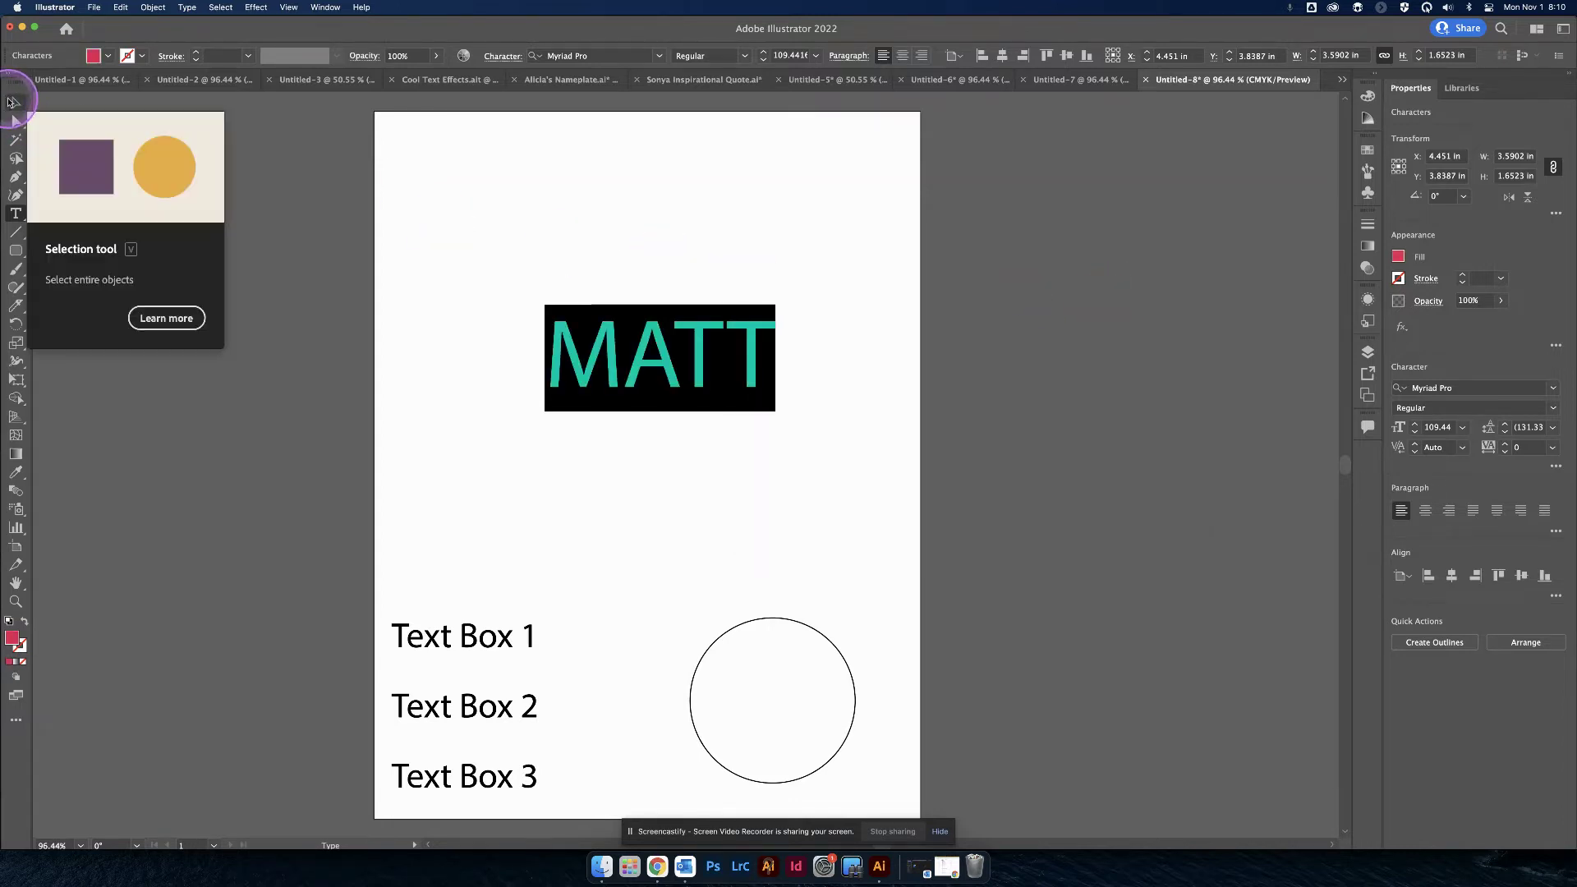
{"action": "left_click", "coordinate": [14, 102]}
{"action": "left_click", "coordinate": [389, 216]}
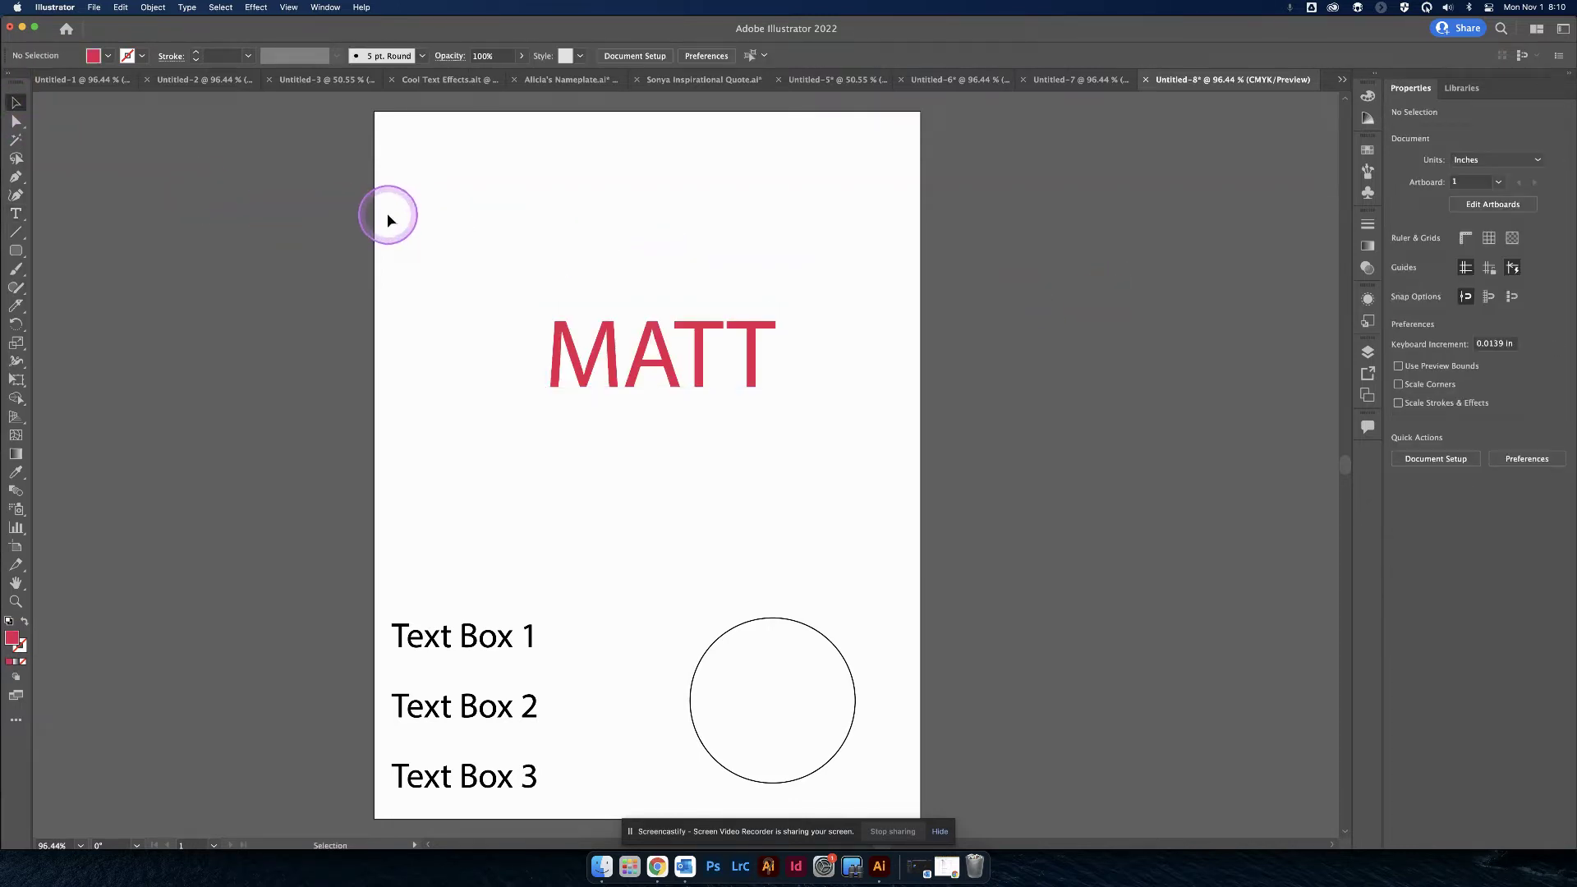
{"action": "left_click", "coordinate": [639, 378]}
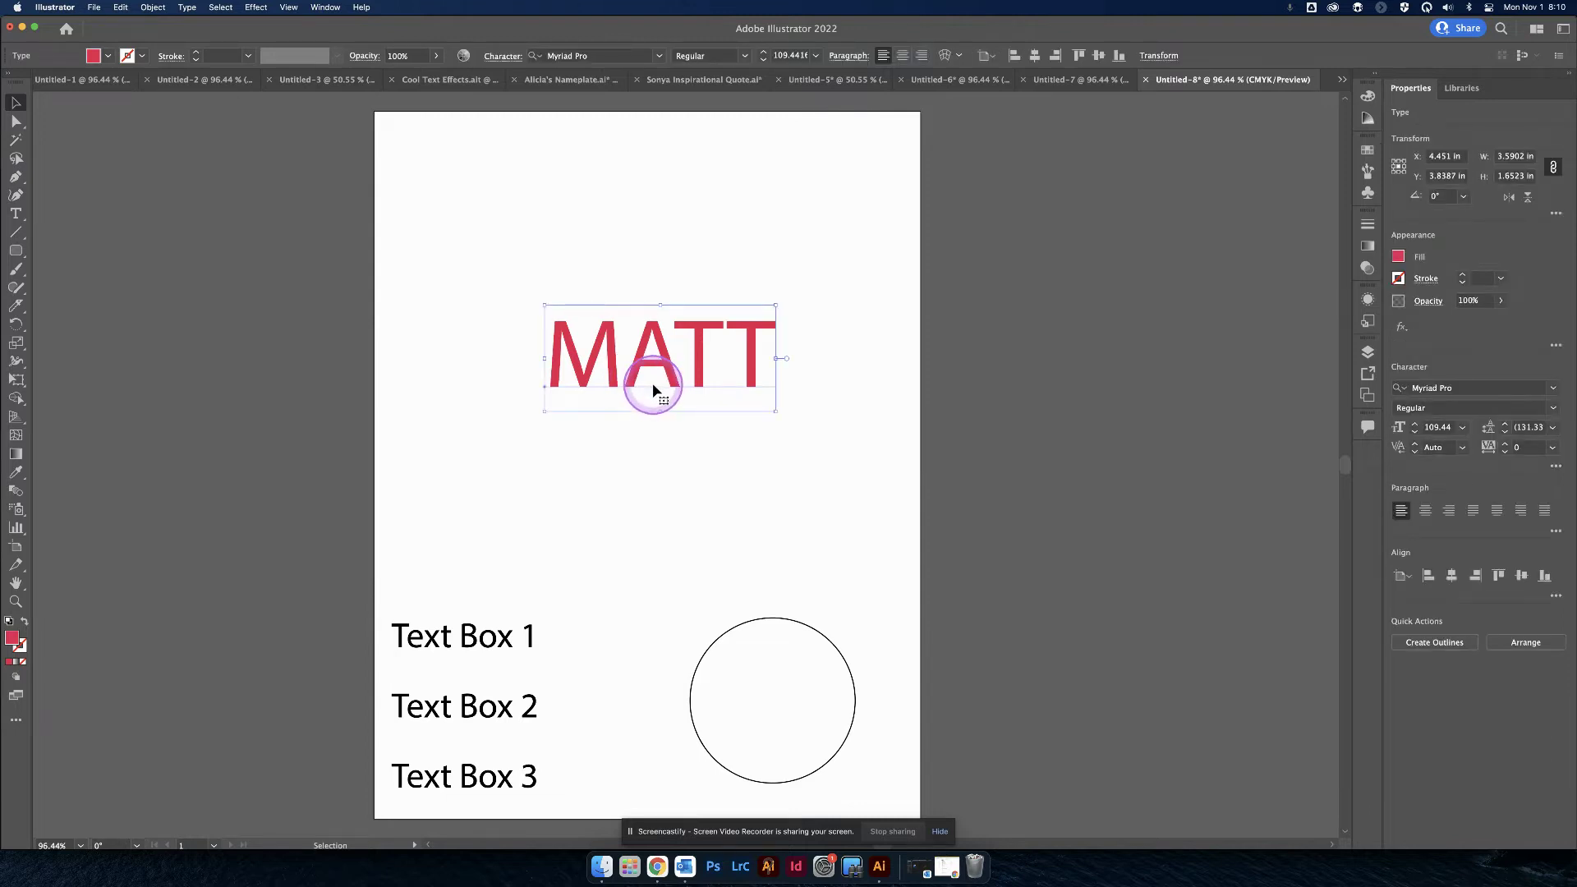
- Duplicate MATT, move the copy above the original and shrink it to about 29.82 pt
{"action": "key", "text": "a"}
{"action": "key", "text": "super+v"}
{"action": "left_click_drag", "start_coordinate": [676, 474], "coordinate": [678, 257]}
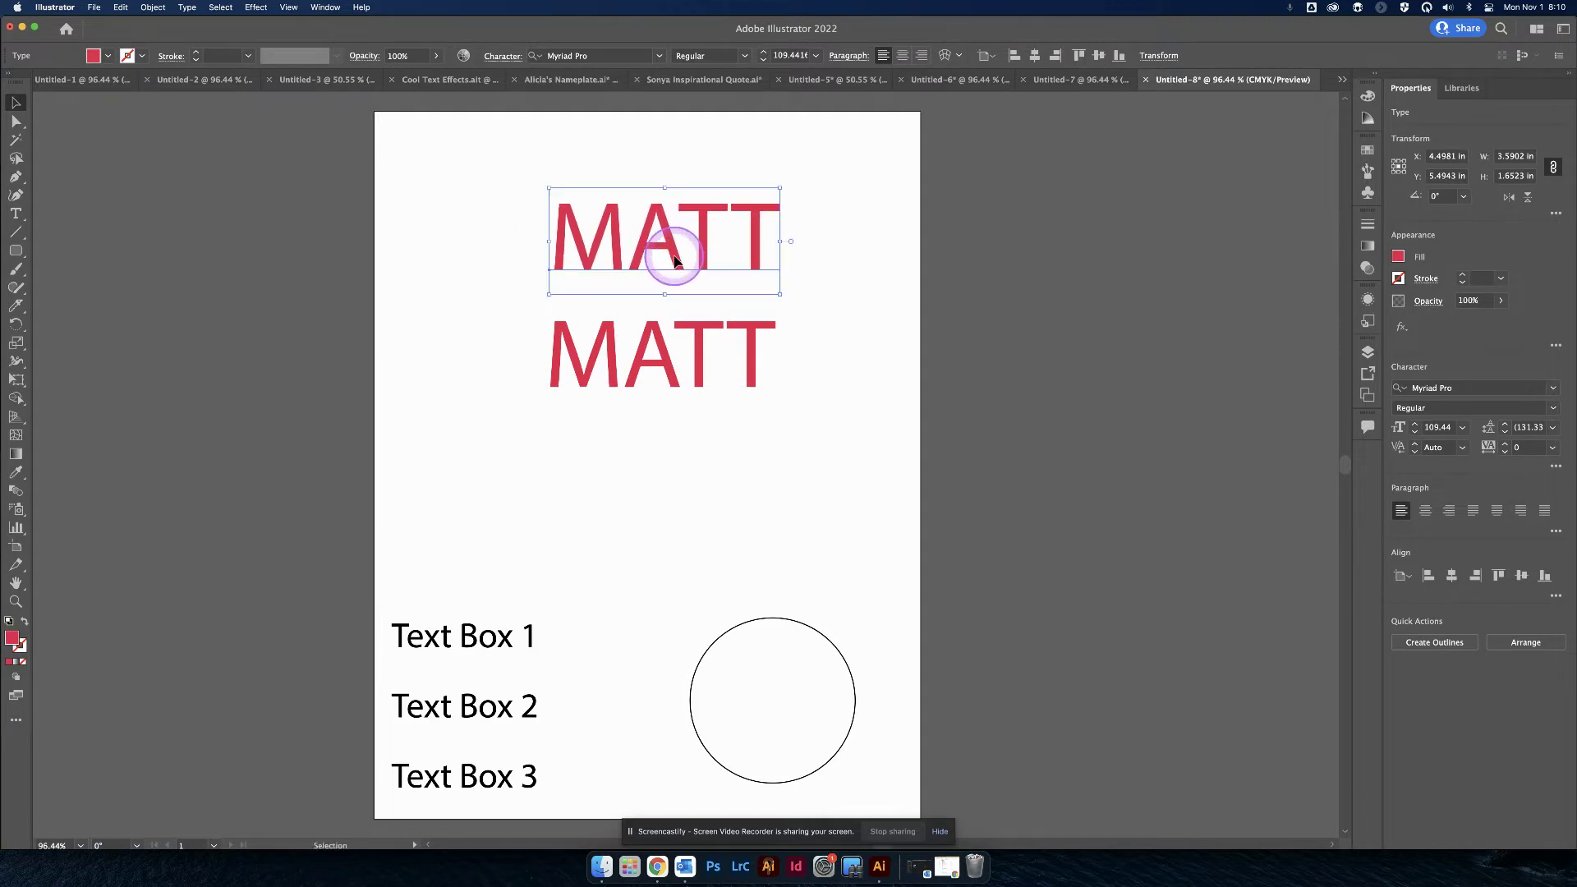
{"action": "left_click_drag", "start_coordinate": [774, 294], "coordinate": [715, 258]}
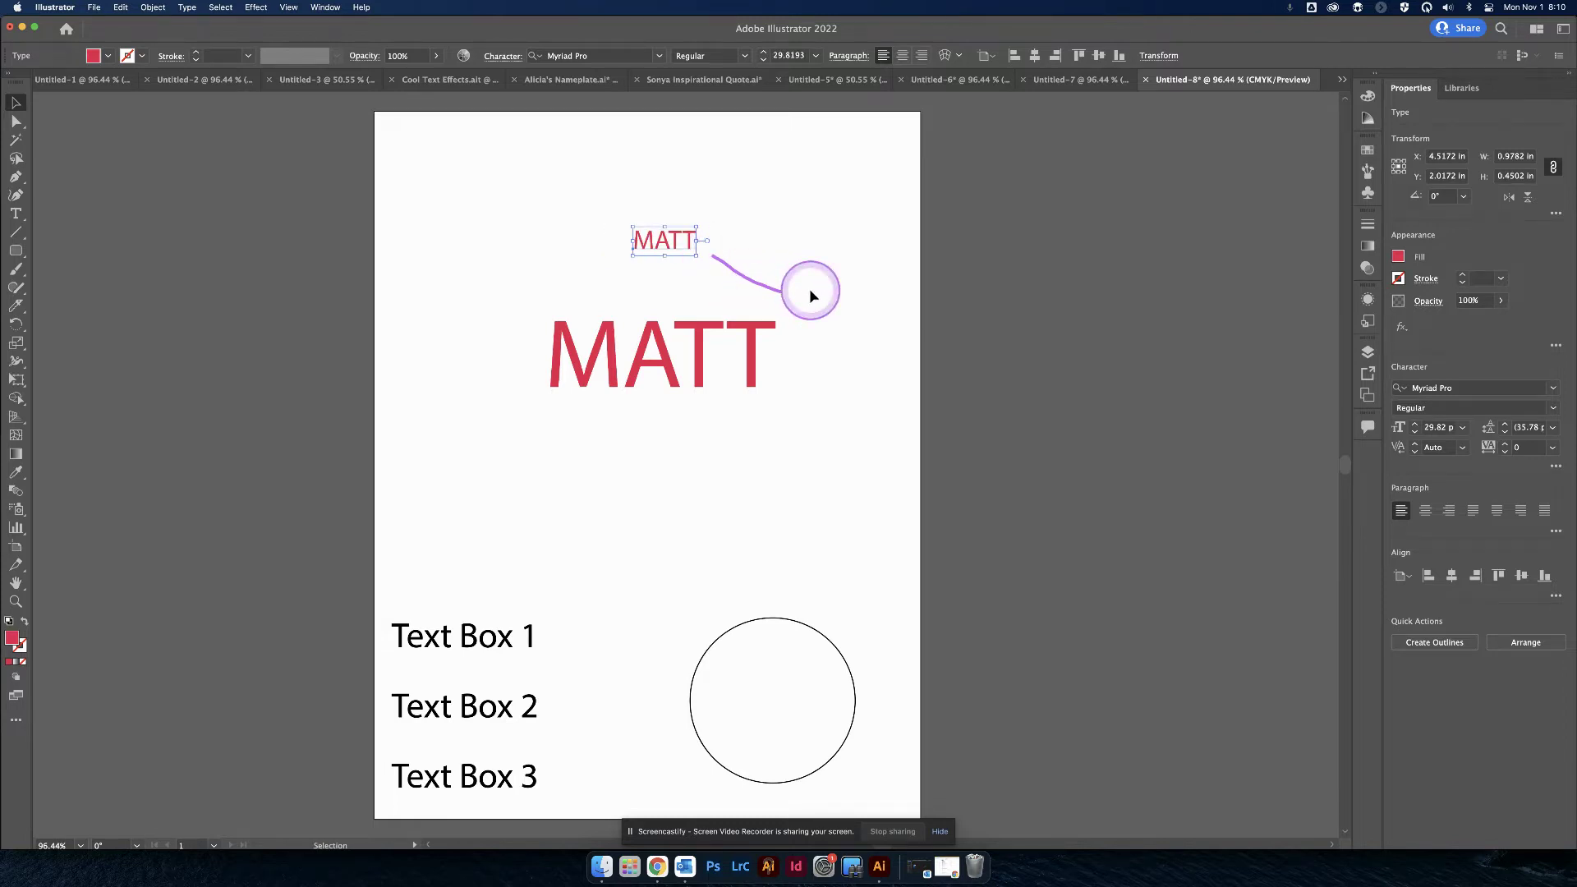
- Fill the small MATT copy with yellow ECFC4F
{"action": "double_click", "coordinate": [687, 239]}
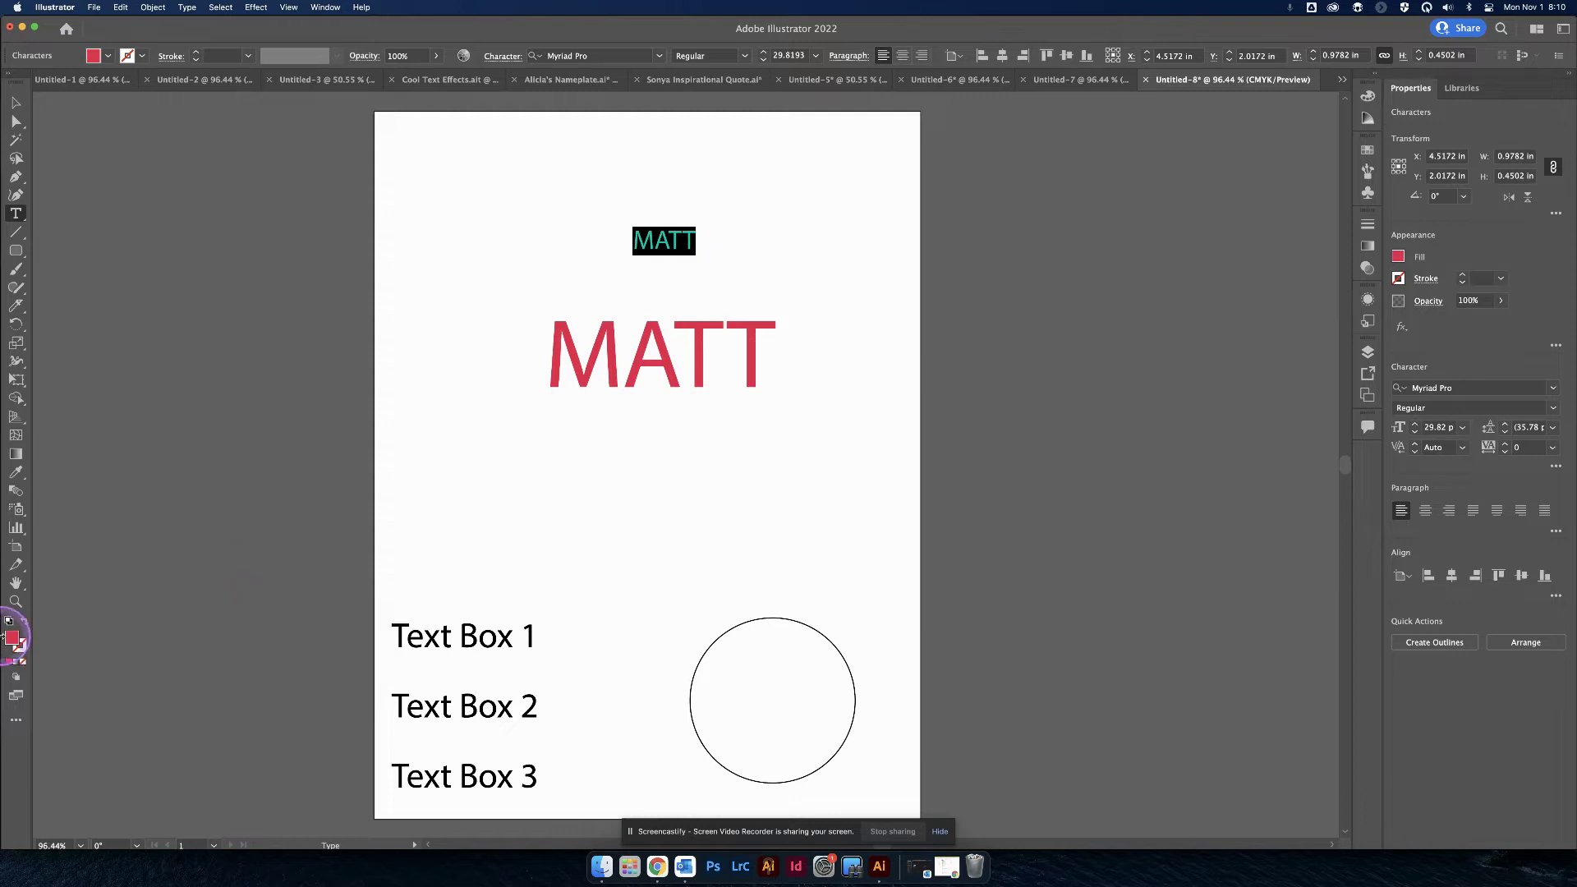
{"action": "double_click", "coordinate": [12, 639]}
{"action": "left_click", "coordinate": [985, 449]}
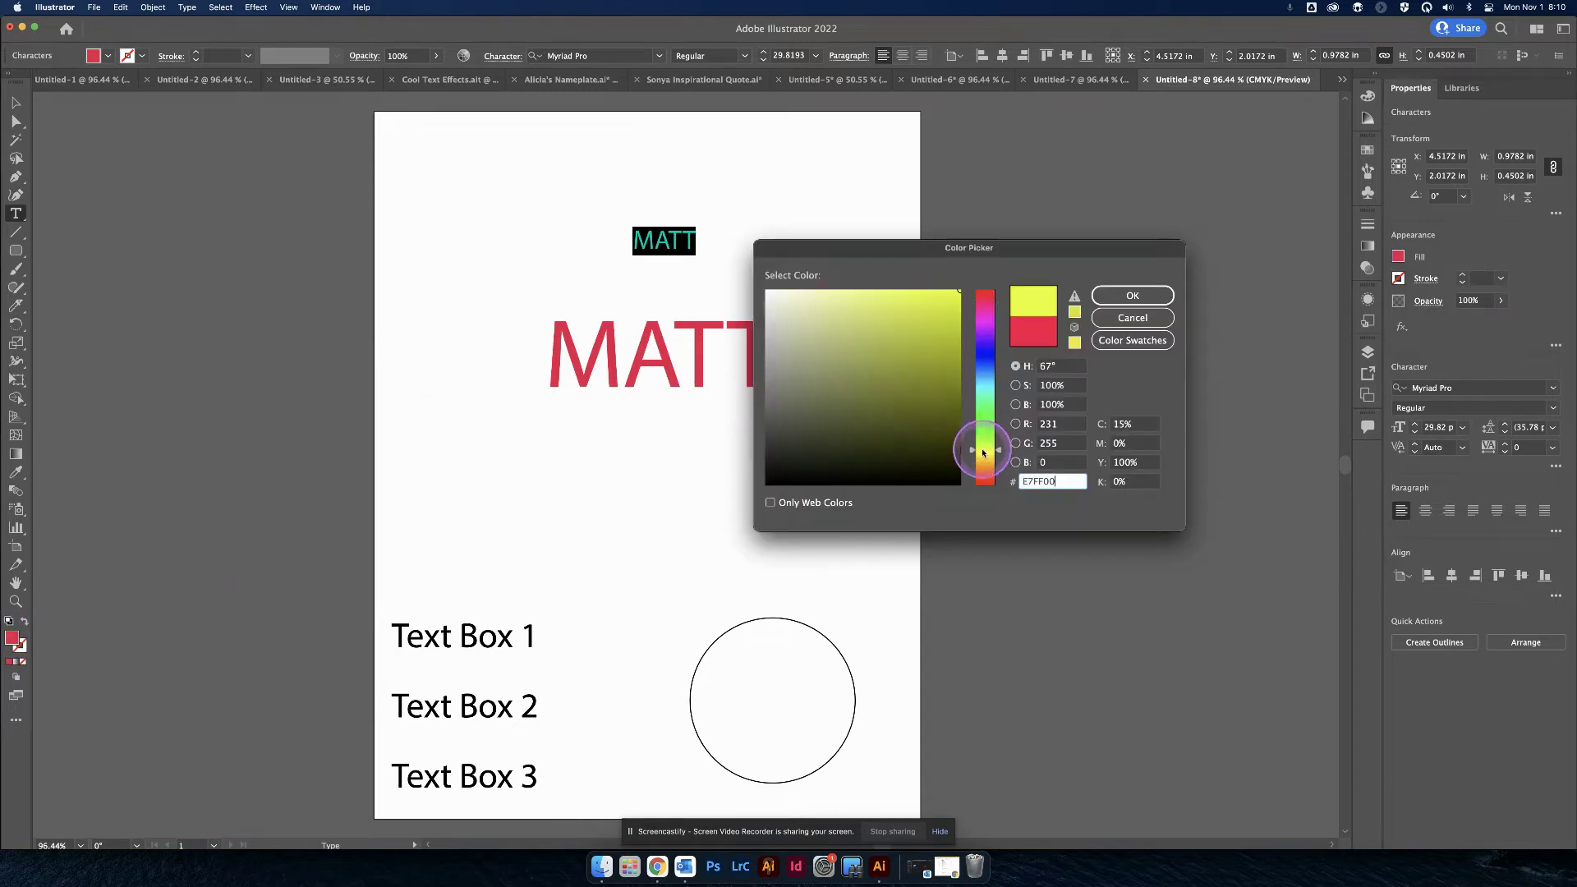
{"action": "left_click", "coordinate": [950, 312]}
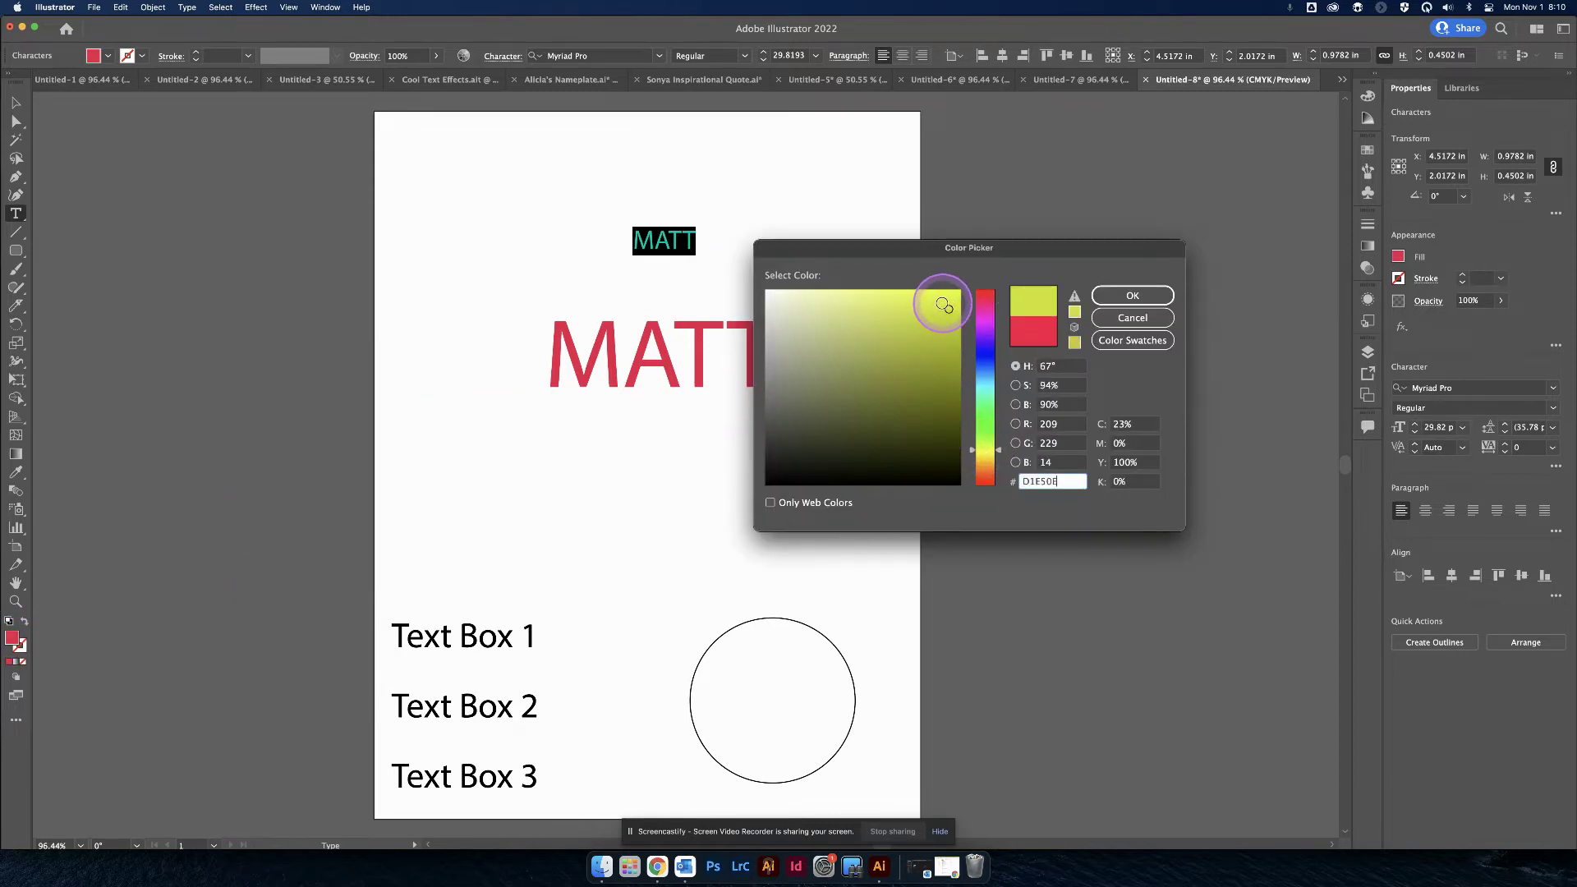
{"action": "left_click", "coordinate": [1127, 296]}
{"action": "left_click", "coordinate": [918, 281]}
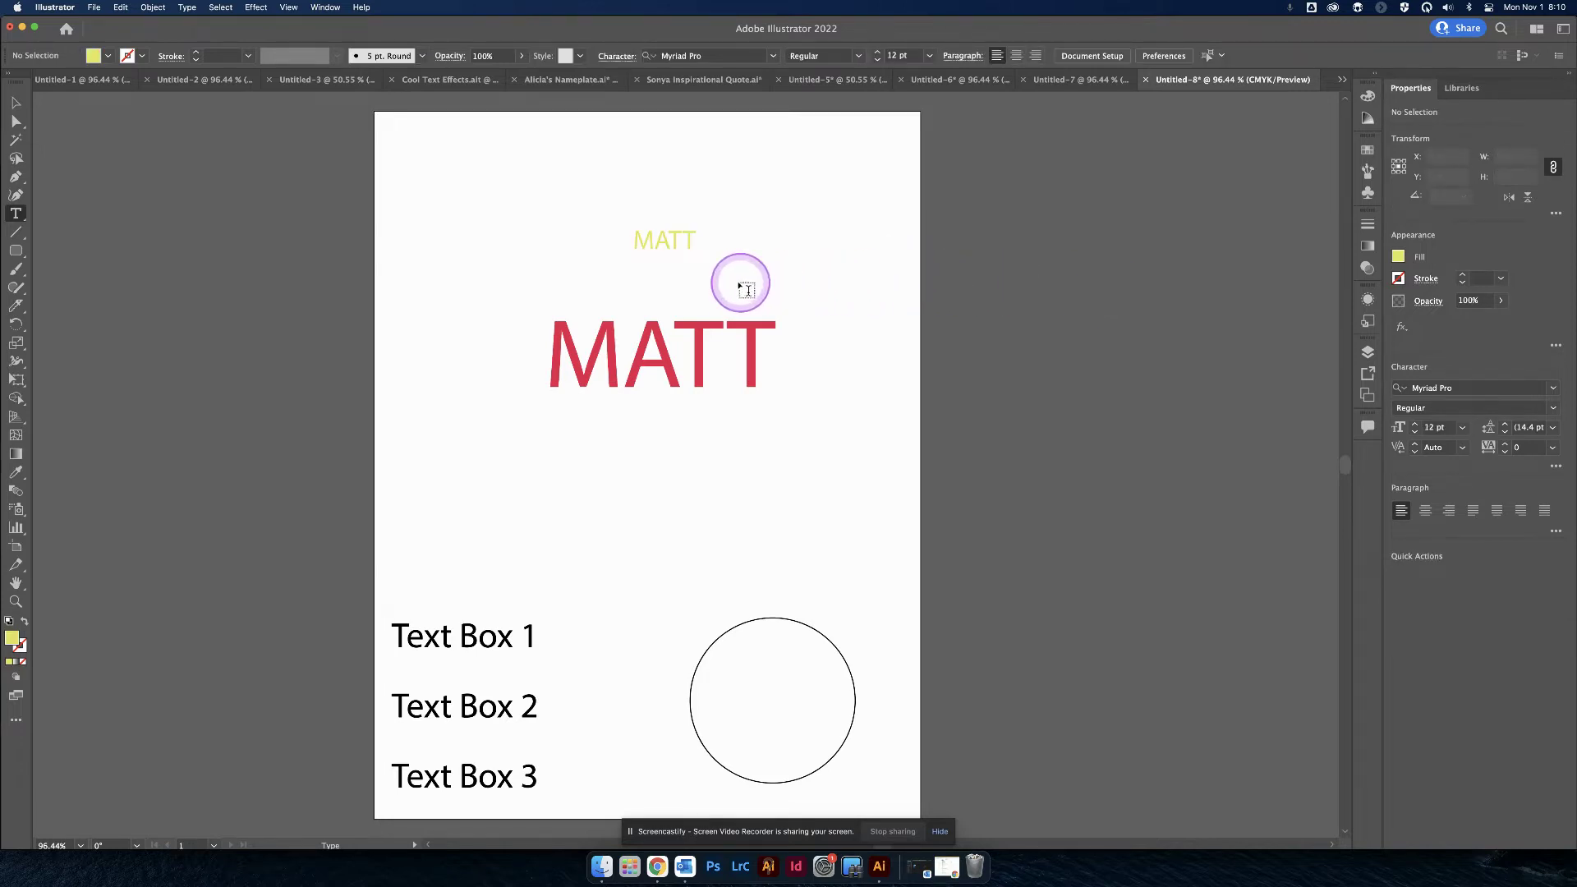
{"action": "left_click", "coordinate": [16, 101]}
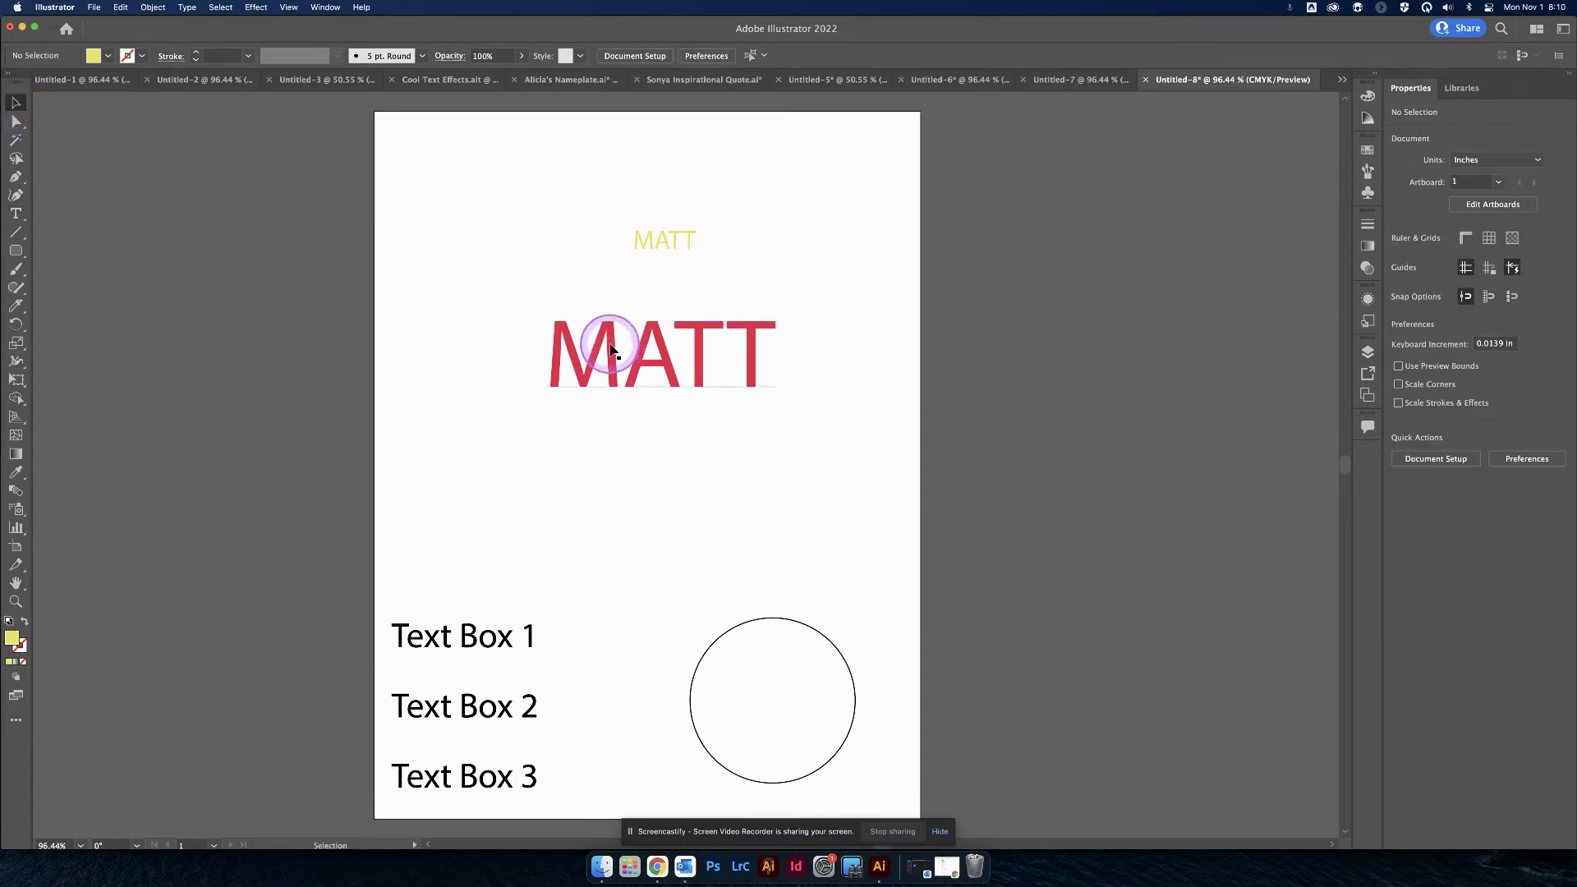
- Bring the red MATT to front and nudge the yellow MATT down just above it
{"action": "mouse_move", "coordinate": [654, 239]}
{"action": "left_mouse_down"}
{"action": "mouse_move", "coordinate": [644, 353]}
{"action": "mouse_move", "coordinate": [640, 241]}
{"action": "left_mouse_up"}
{"action": "left_click", "coordinate": [667, 345]}
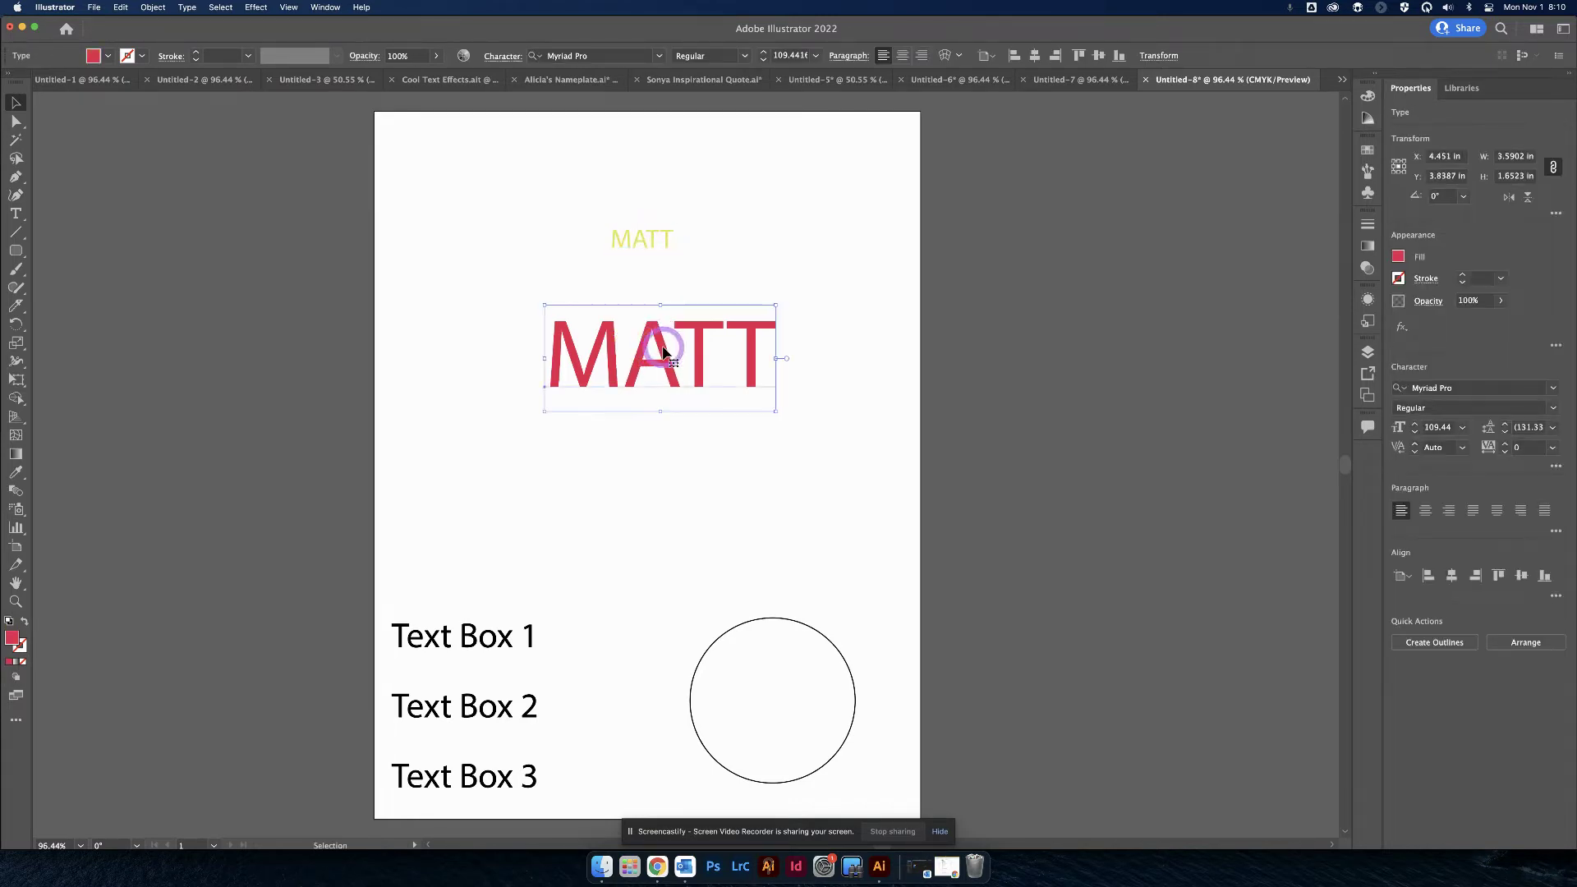
{"action": "right_click", "coordinate": [664, 352]}
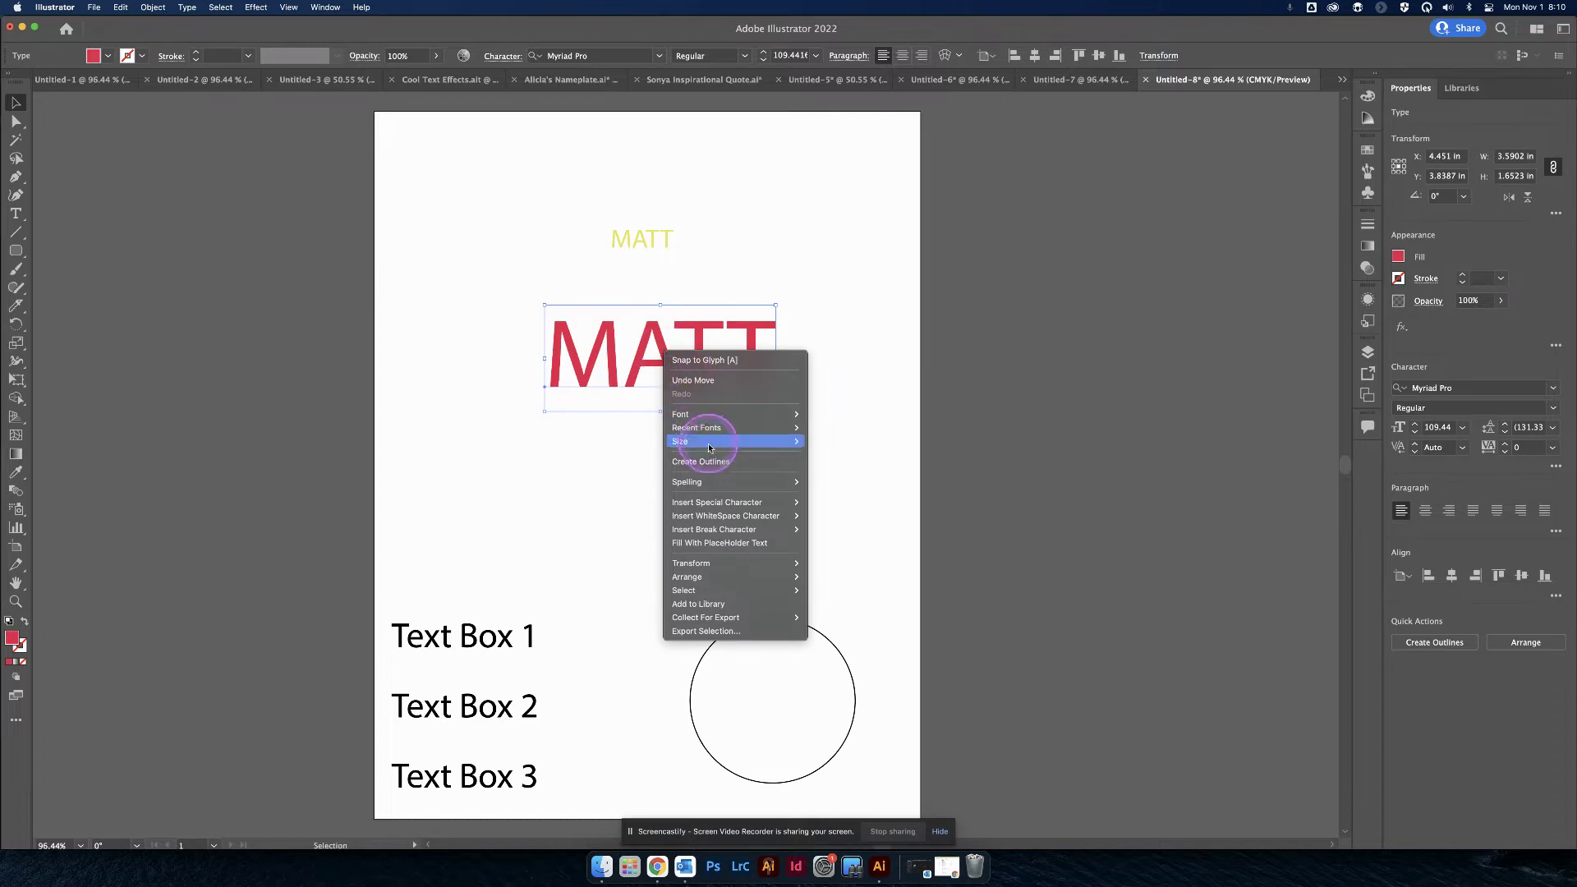
{"action": "mouse_move", "coordinate": [727, 579]}
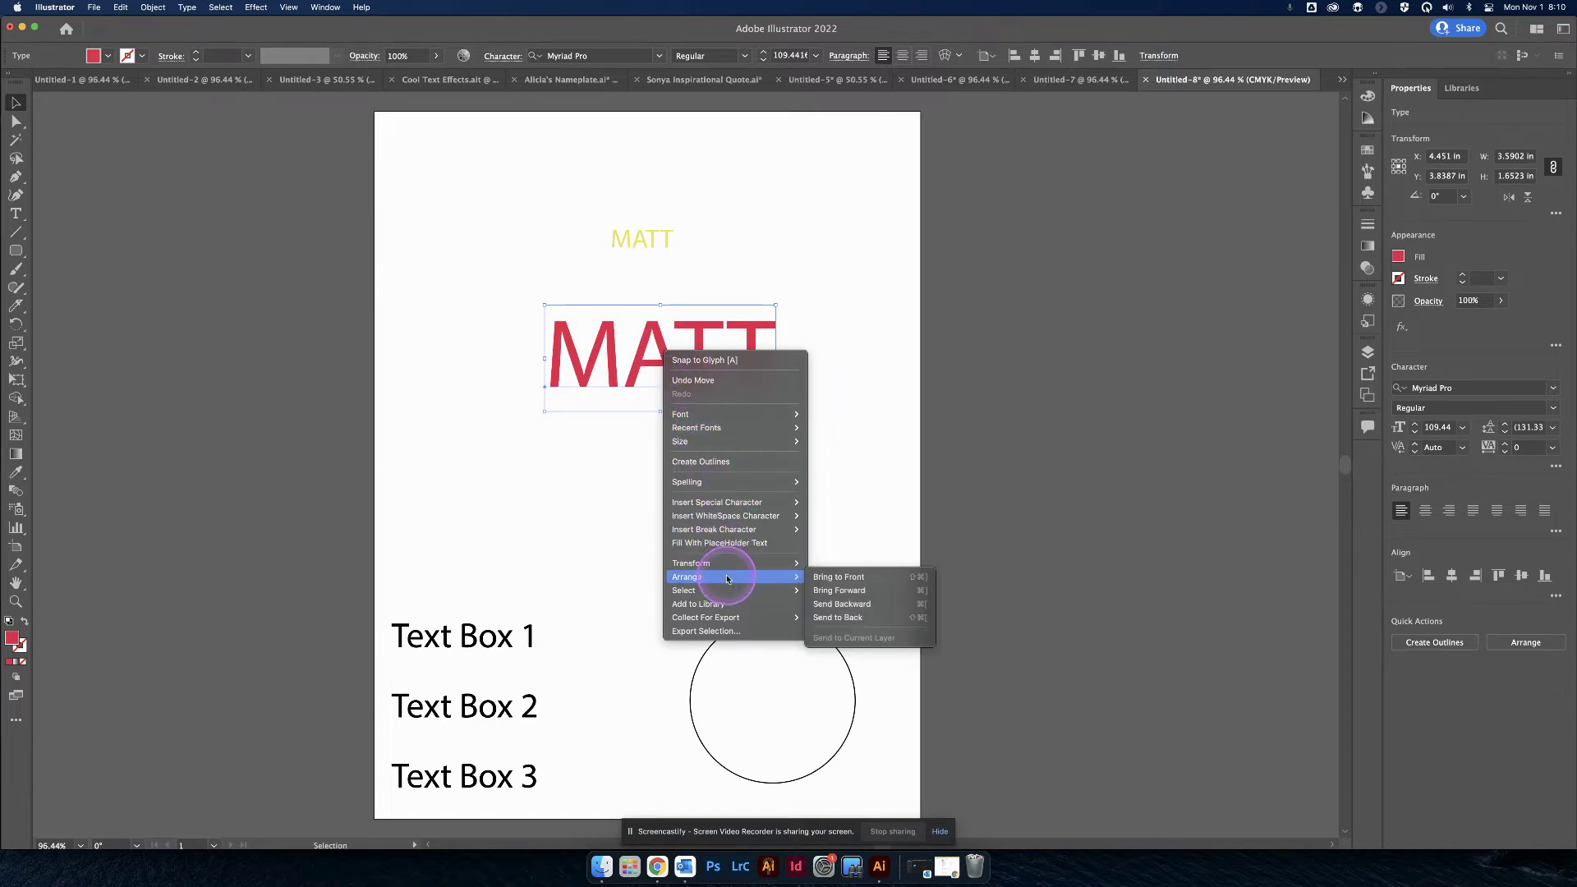
{"action": "left_click", "coordinate": [838, 578]}
{"action": "mouse_move", "coordinate": [669, 248]}
{"action": "left_mouse_down"}
{"action": "mouse_move", "coordinate": [682, 352]}
{"action": "mouse_move", "coordinate": [669, 264]}
{"action": "left_mouse_up"}
{"action": "left_click", "coordinate": [331, 297]}
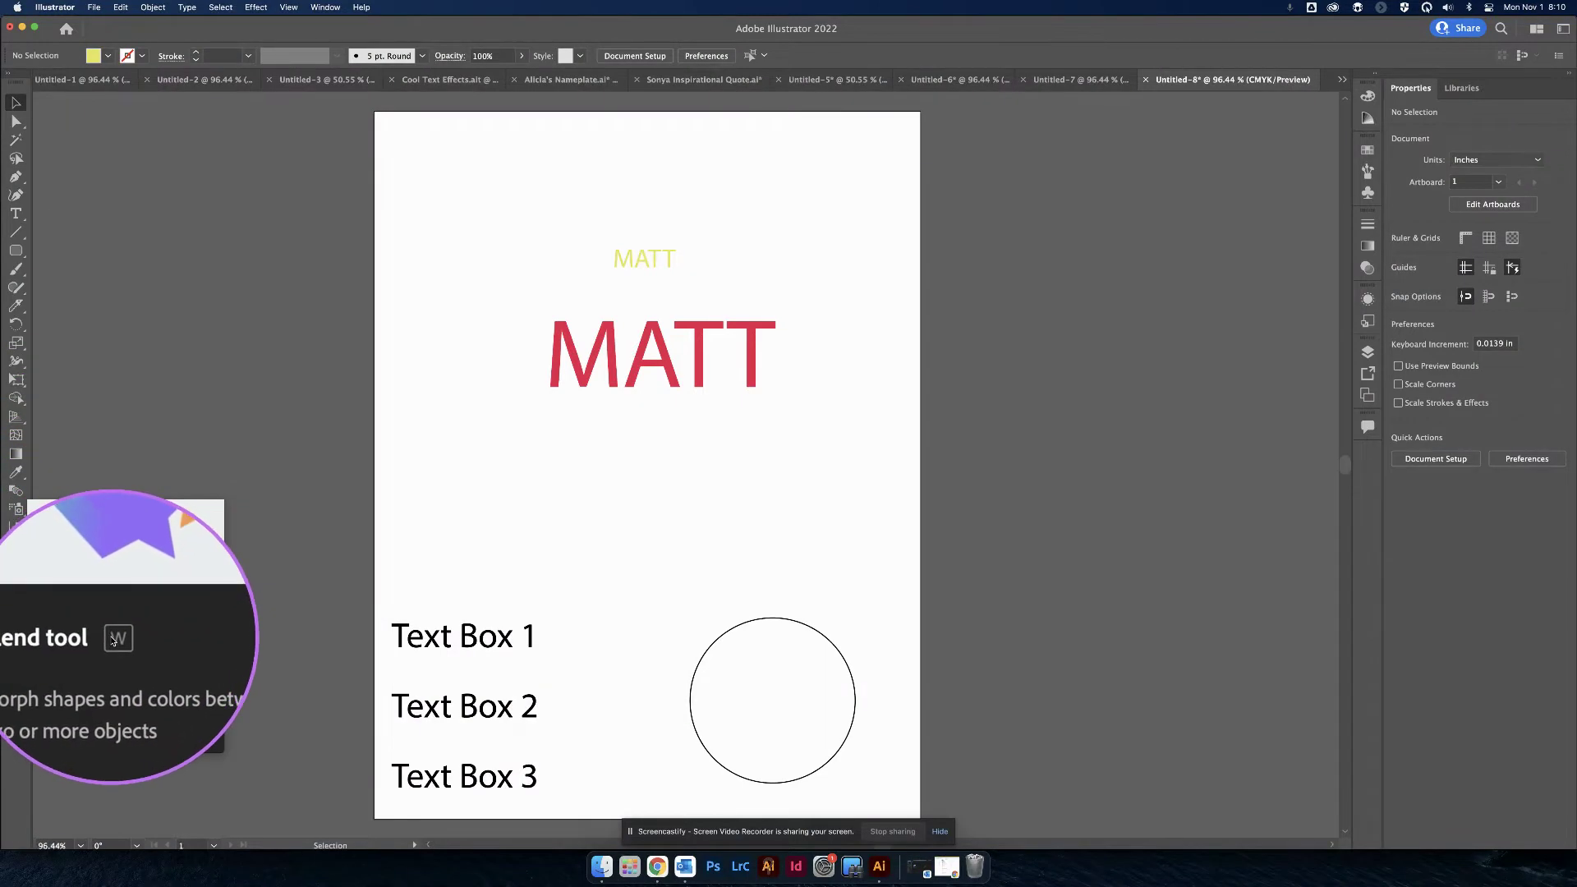
- Create a blend from the red MATT to the small yellow MATT with the Blend tool
{"action": "left_click", "coordinate": [16, 491]}
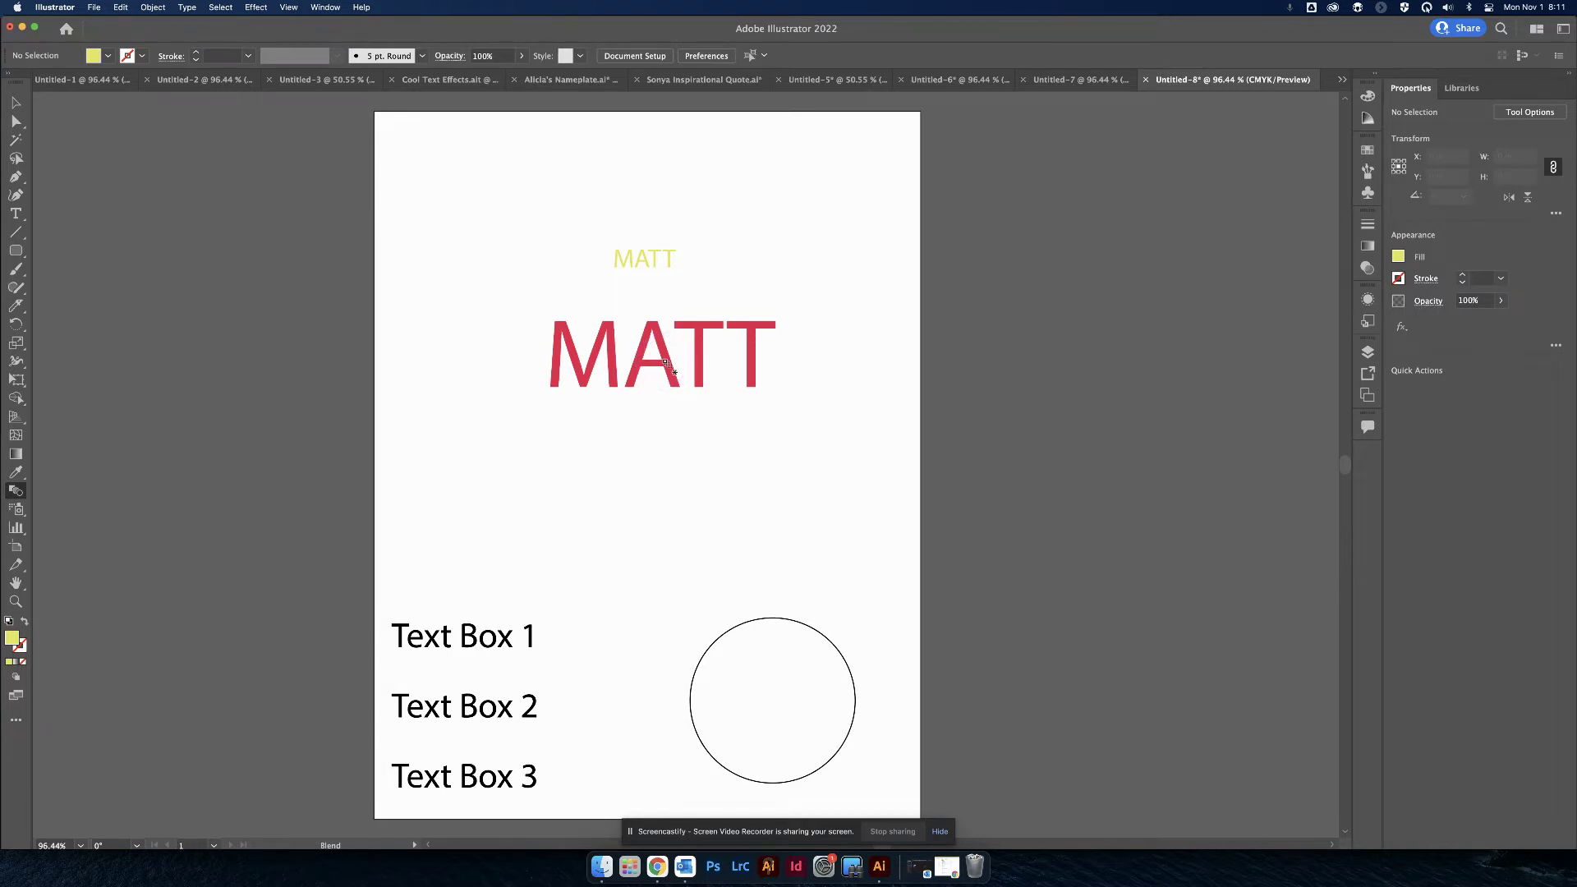
{"action": "left_click", "coordinate": [664, 306]}
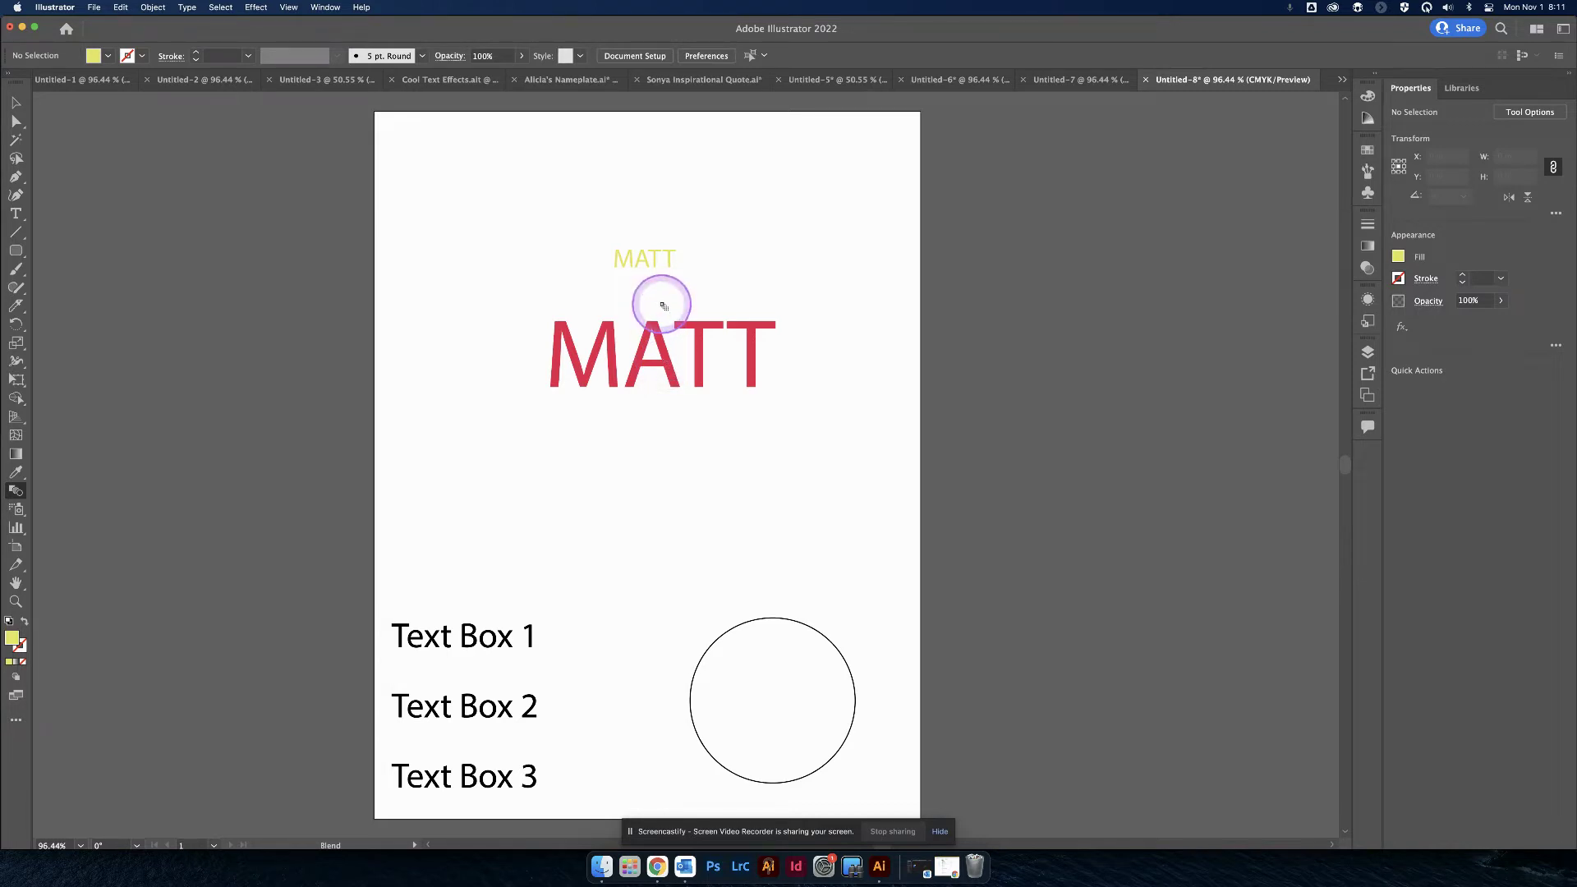
{"action": "left_click", "coordinate": [646, 261]}
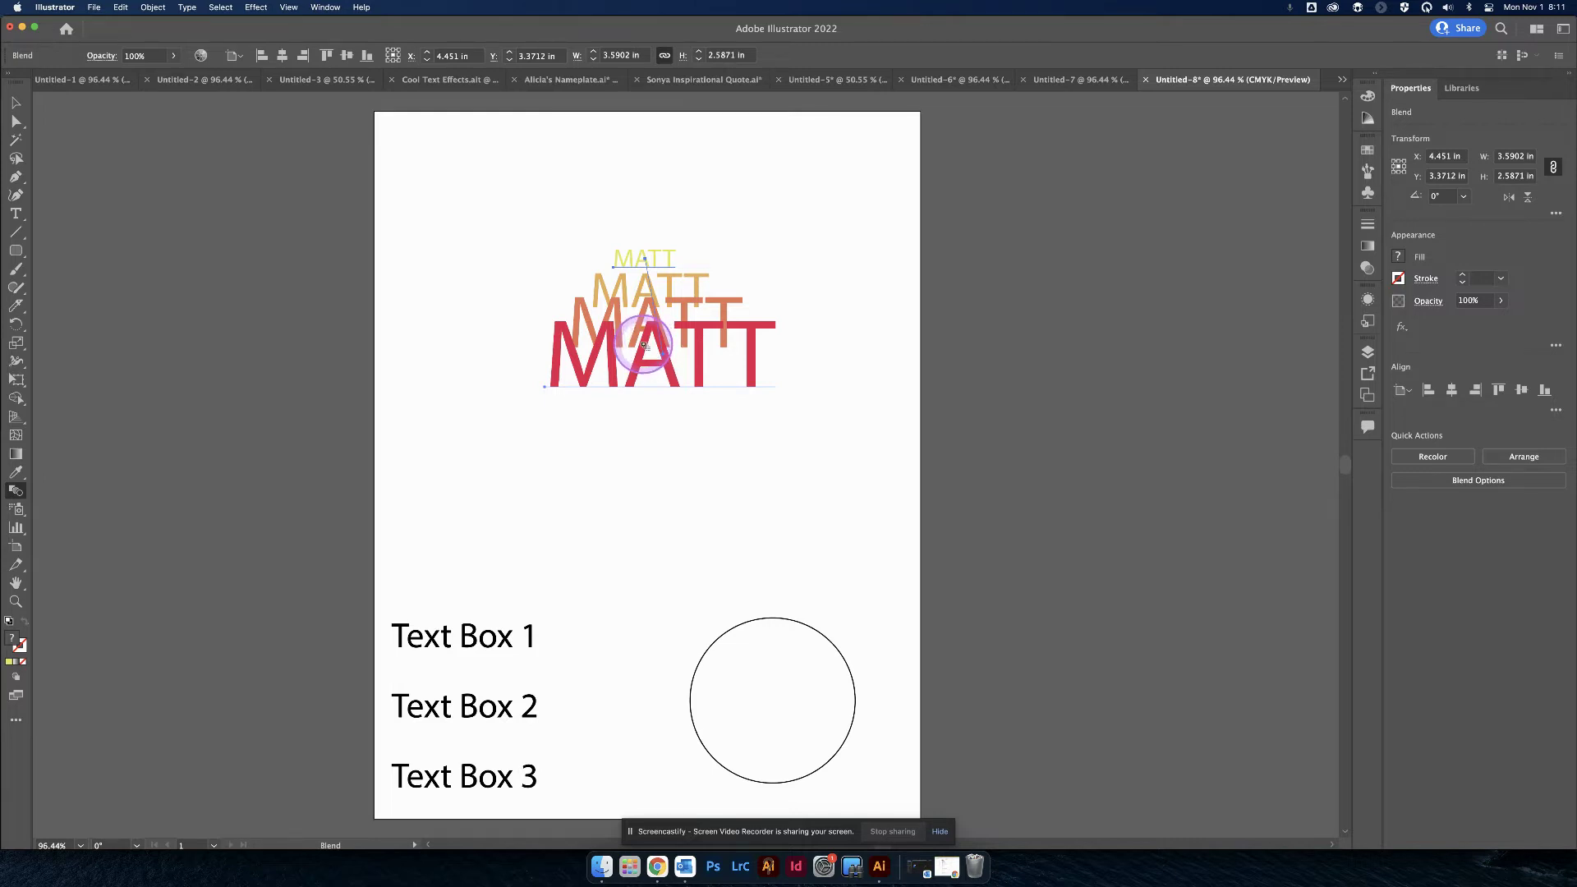
- Set Blend Options spacing to Specified Steps with 60 steps, previewing before applying
{"action": "double_click", "coordinate": [17, 492]}
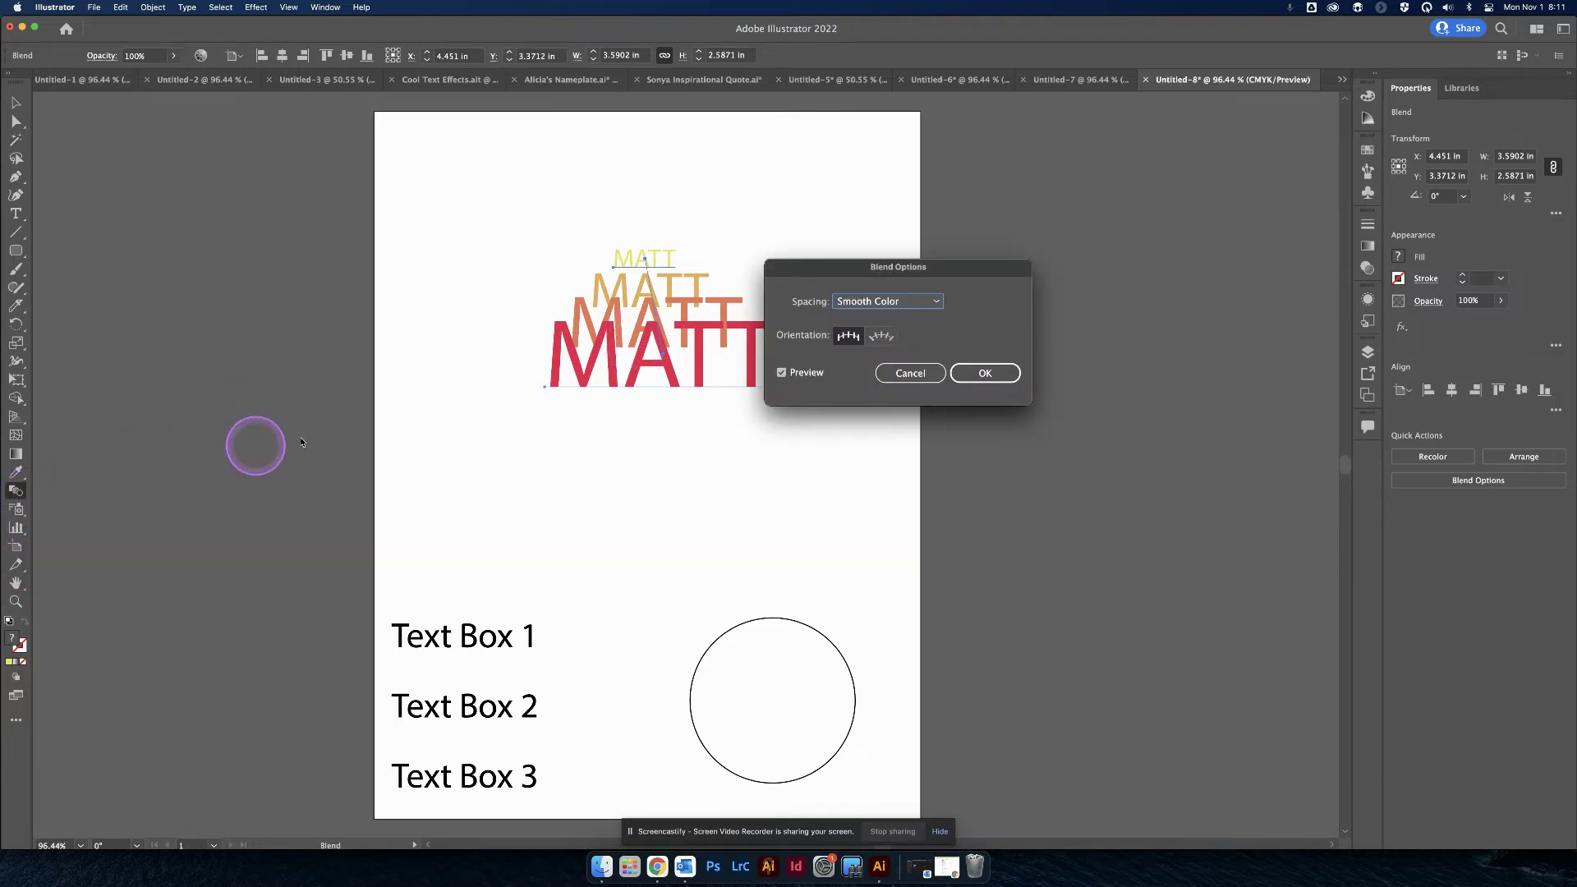
{"action": "left_click_drag", "start_coordinate": [813, 280], "coordinate": [924, 269]}
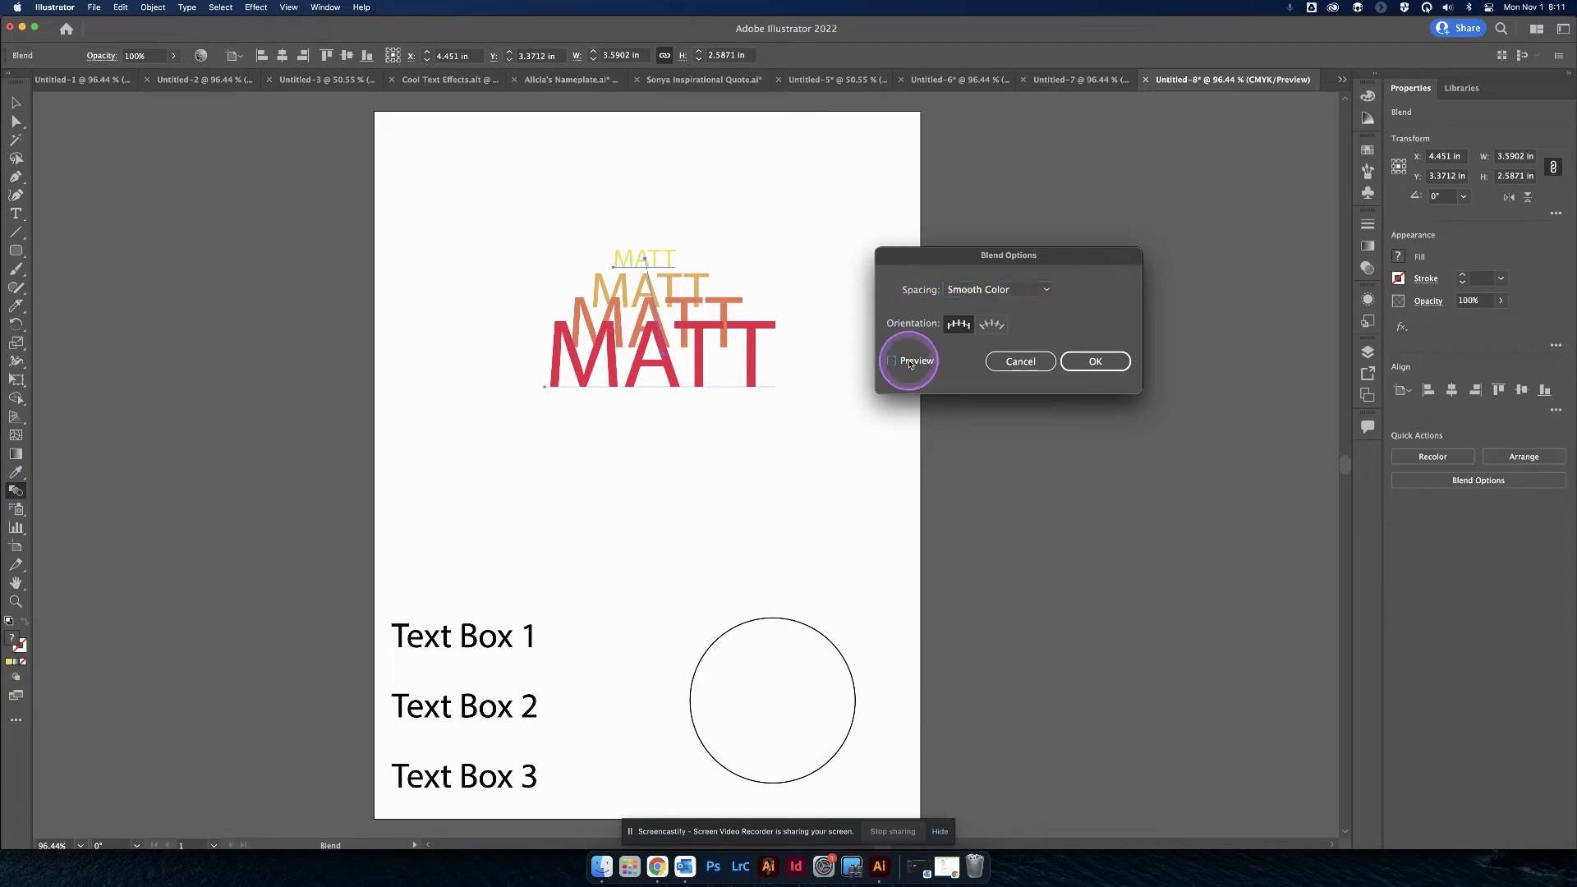
{"action": "left_click", "coordinate": [1022, 292]}
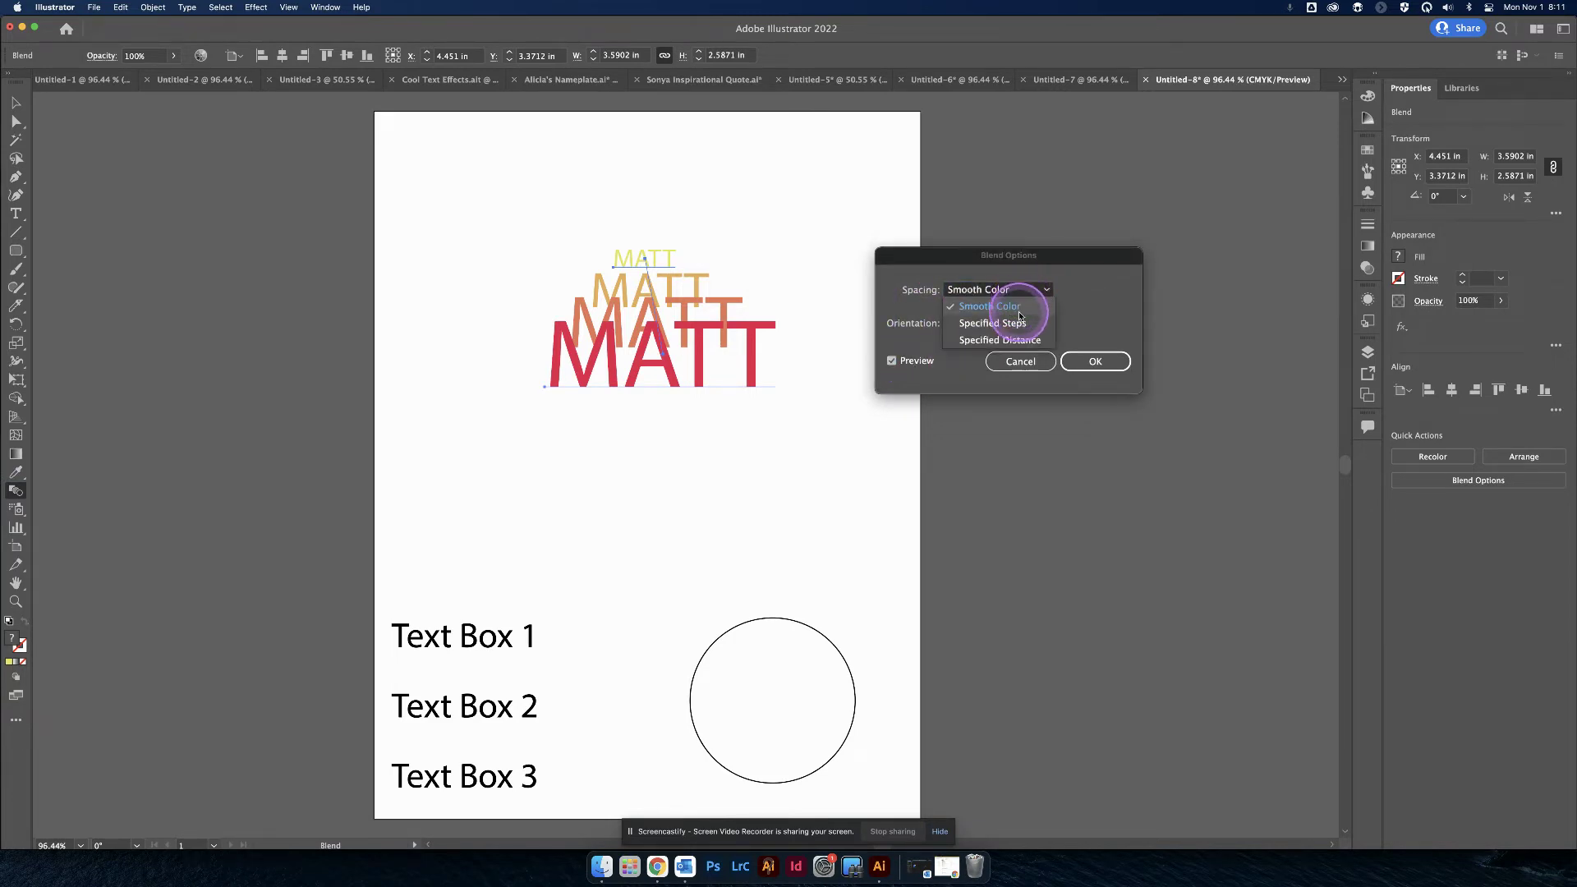
{"action": "left_click", "coordinate": [1011, 323]}
{"action": "left_click", "coordinate": [1081, 288]}
{"action": "mouse_move", "coordinate": [1081, 287]}
{"action": "left_mouse_down"}
{"action": "mouse_move", "coordinate": [1099, 286]}
{"action": "mouse_move", "coordinate": [1061, 292]}
{"action": "left_mouse_up"}
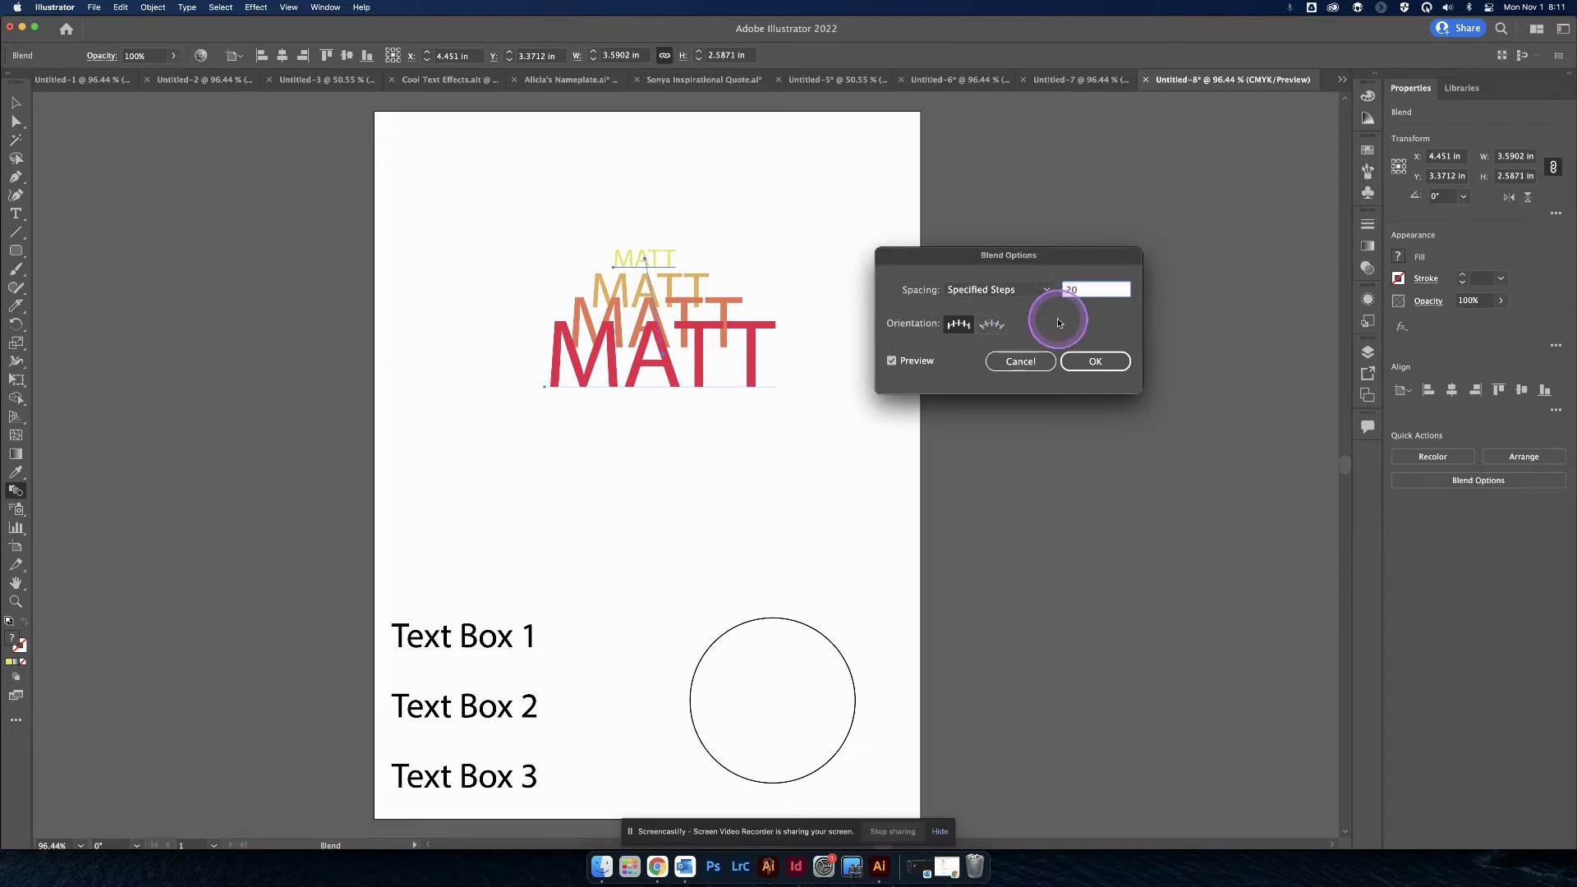
{"action": "left_click", "coordinate": [913, 362]}
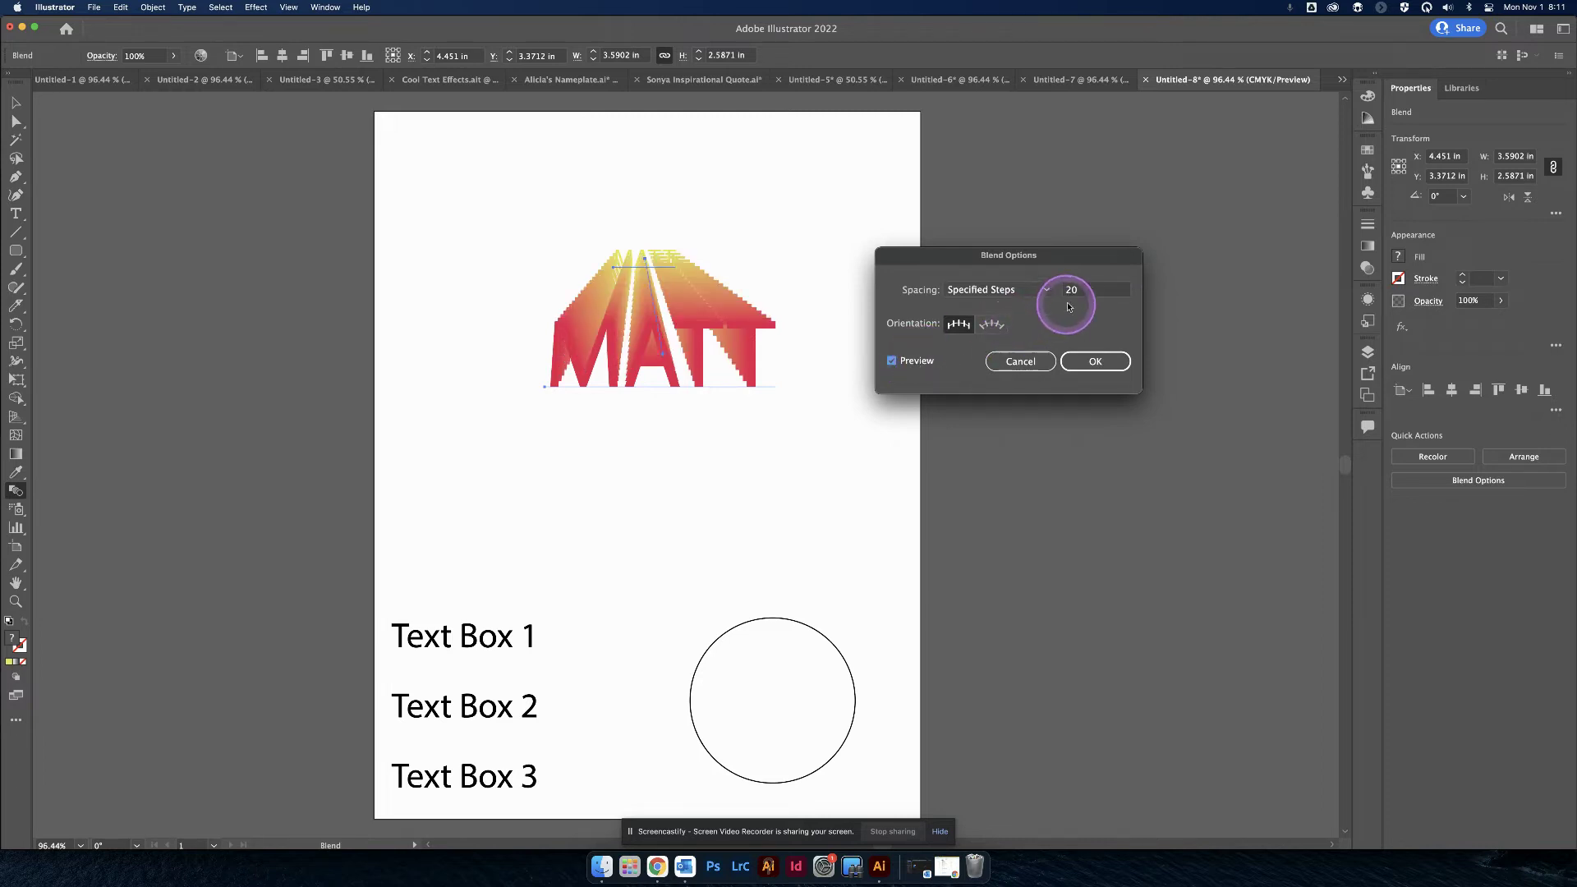
{"action": "mouse_move", "coordinate": [1074, 283]}
{"action": "left_mouse_down"}
{"action": "mouse_move", "coordinate": [1092, 287]}
{"action": "mouse_move", "coordinate": [1050, 292]}
{"action": "left_mouse_up"}
{"action": "type", "text": "60"}
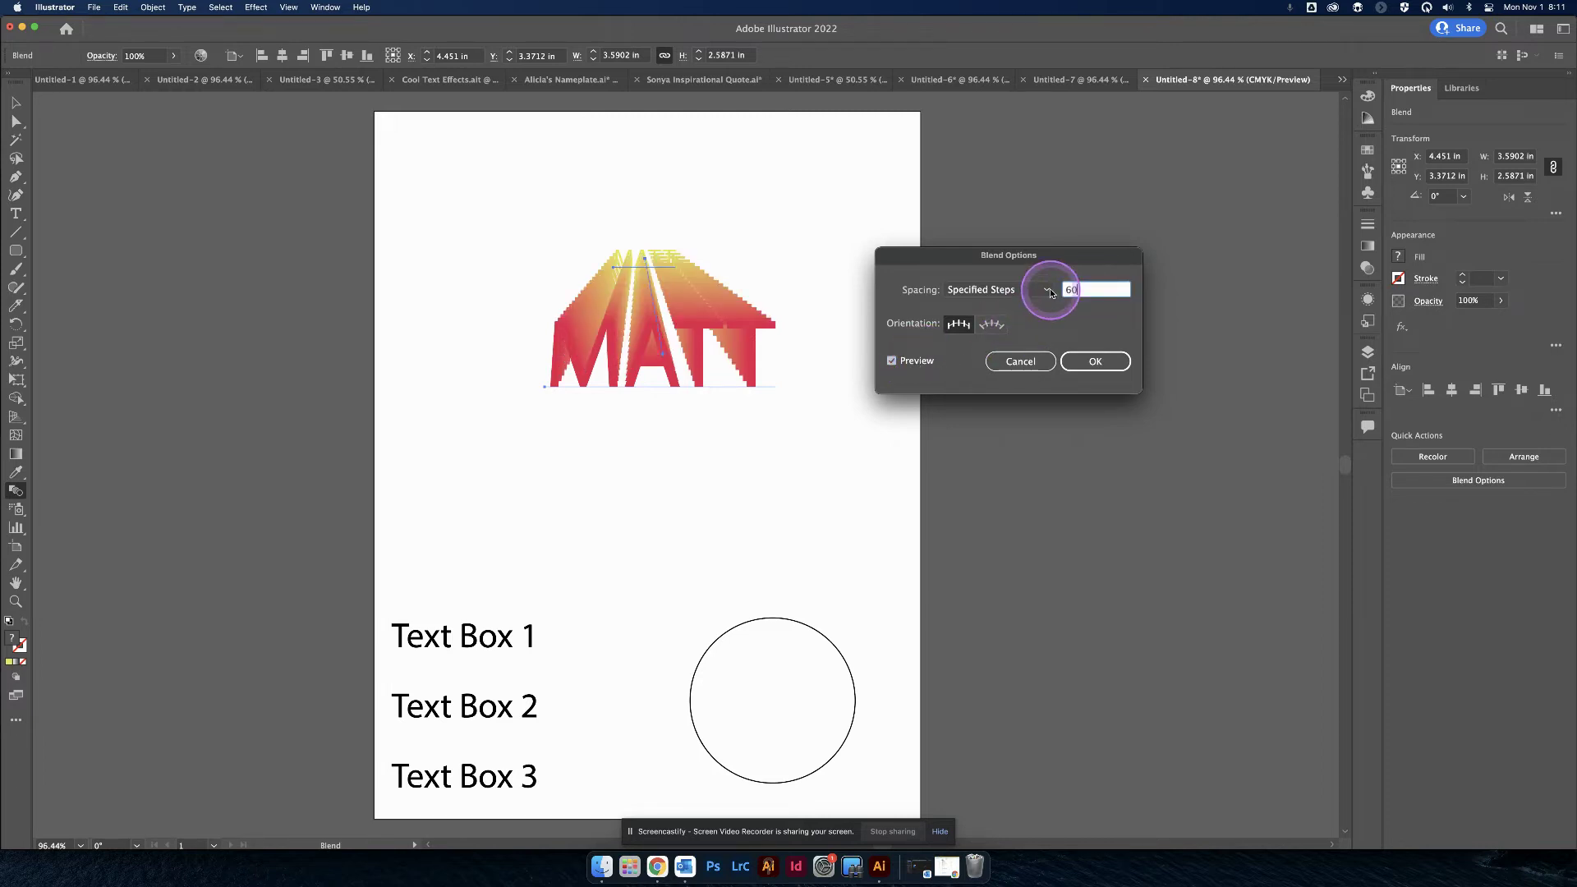
{"action": "left_click", "coordinate": [892, 362]}
{"action": "left_click", "coordinate": [892, 361]}
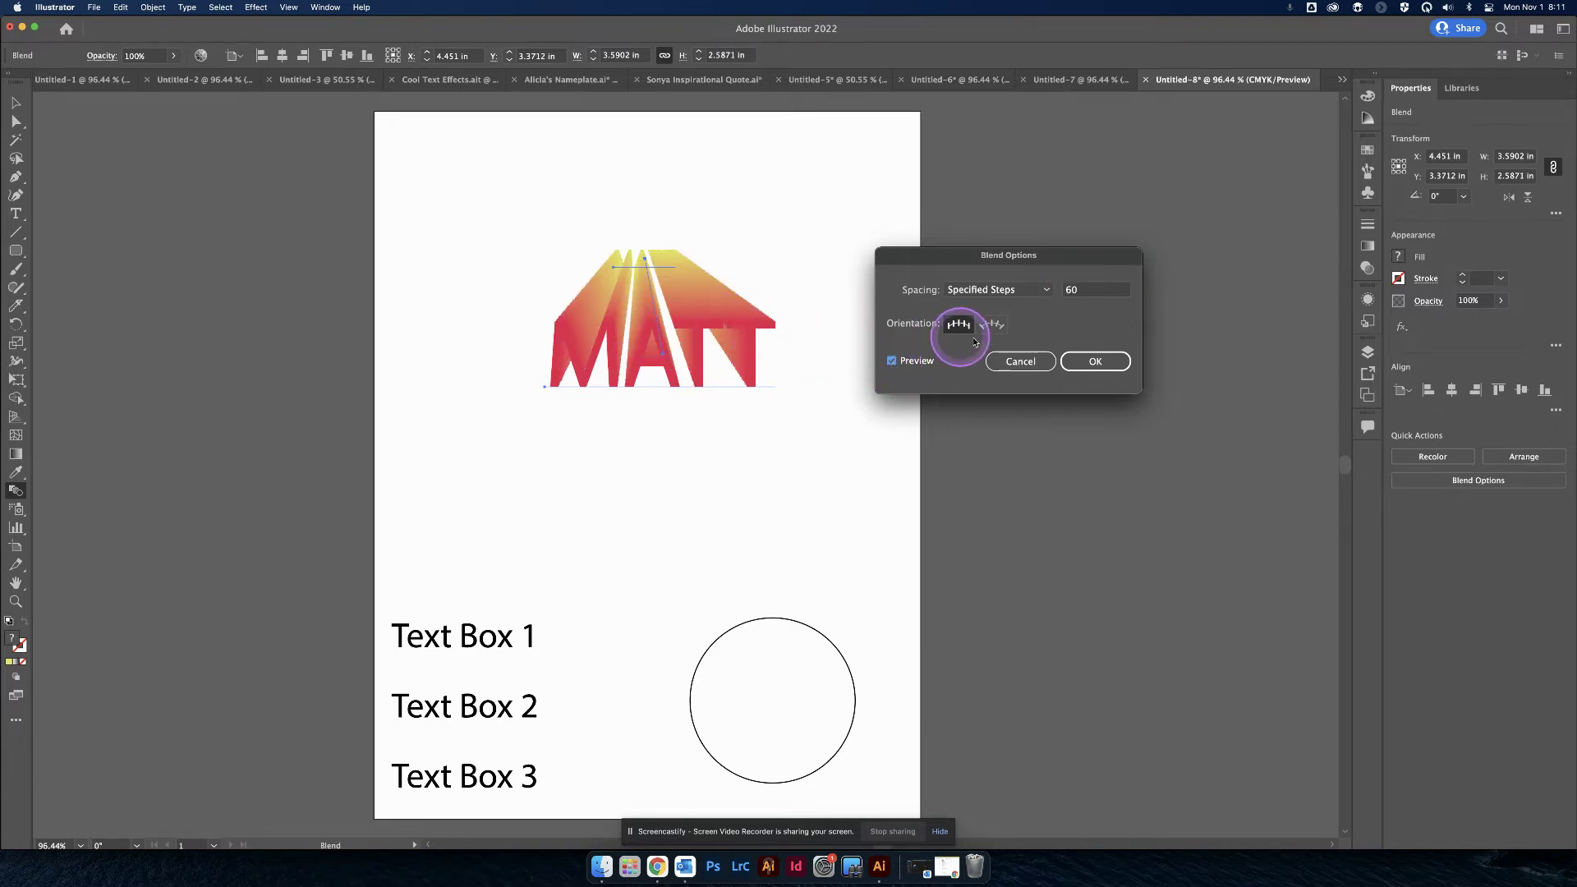
{"action": "left_click", "coordinate": [1095, 361]}
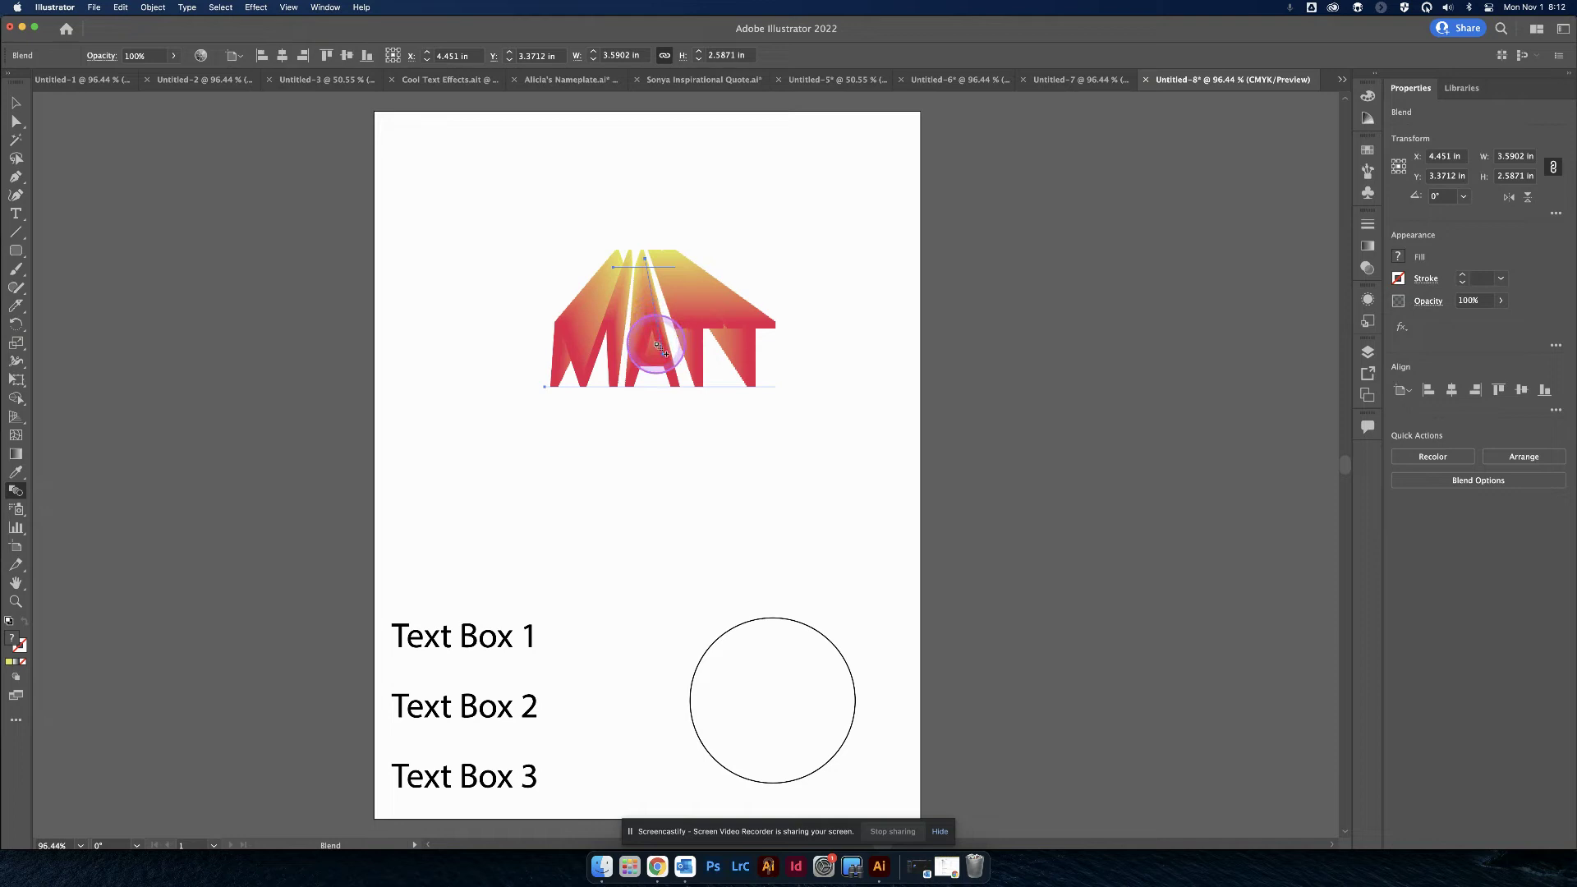
- Drag the blend's top spine point up and to the right
{"action": "left_click", "coordinate": [16, 121]}
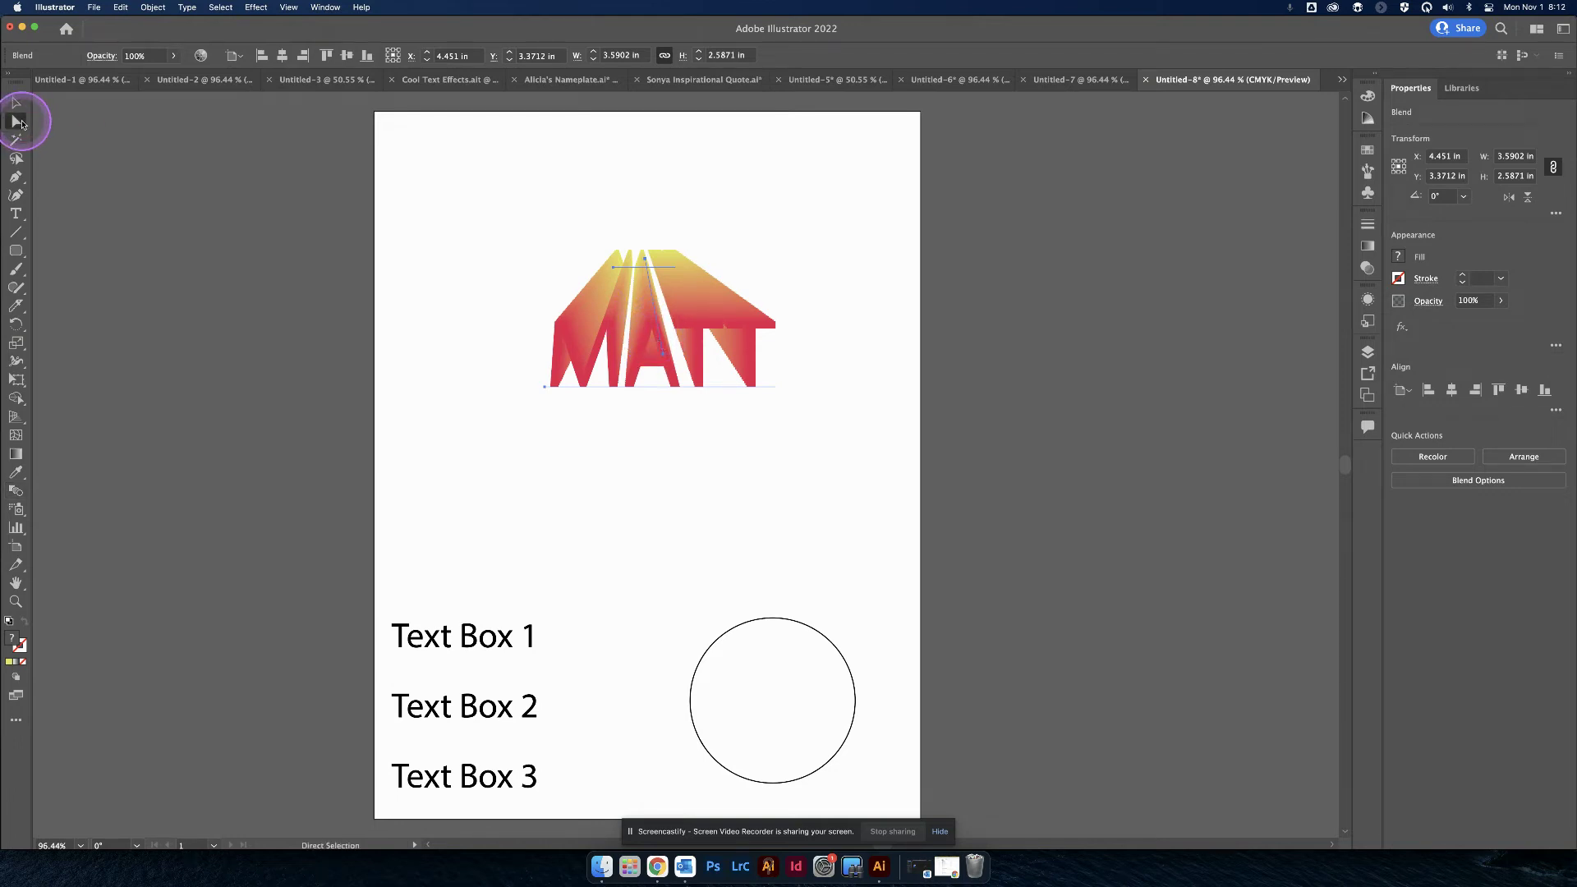
{"action": "left_click", "coordinate": [700, 449]}
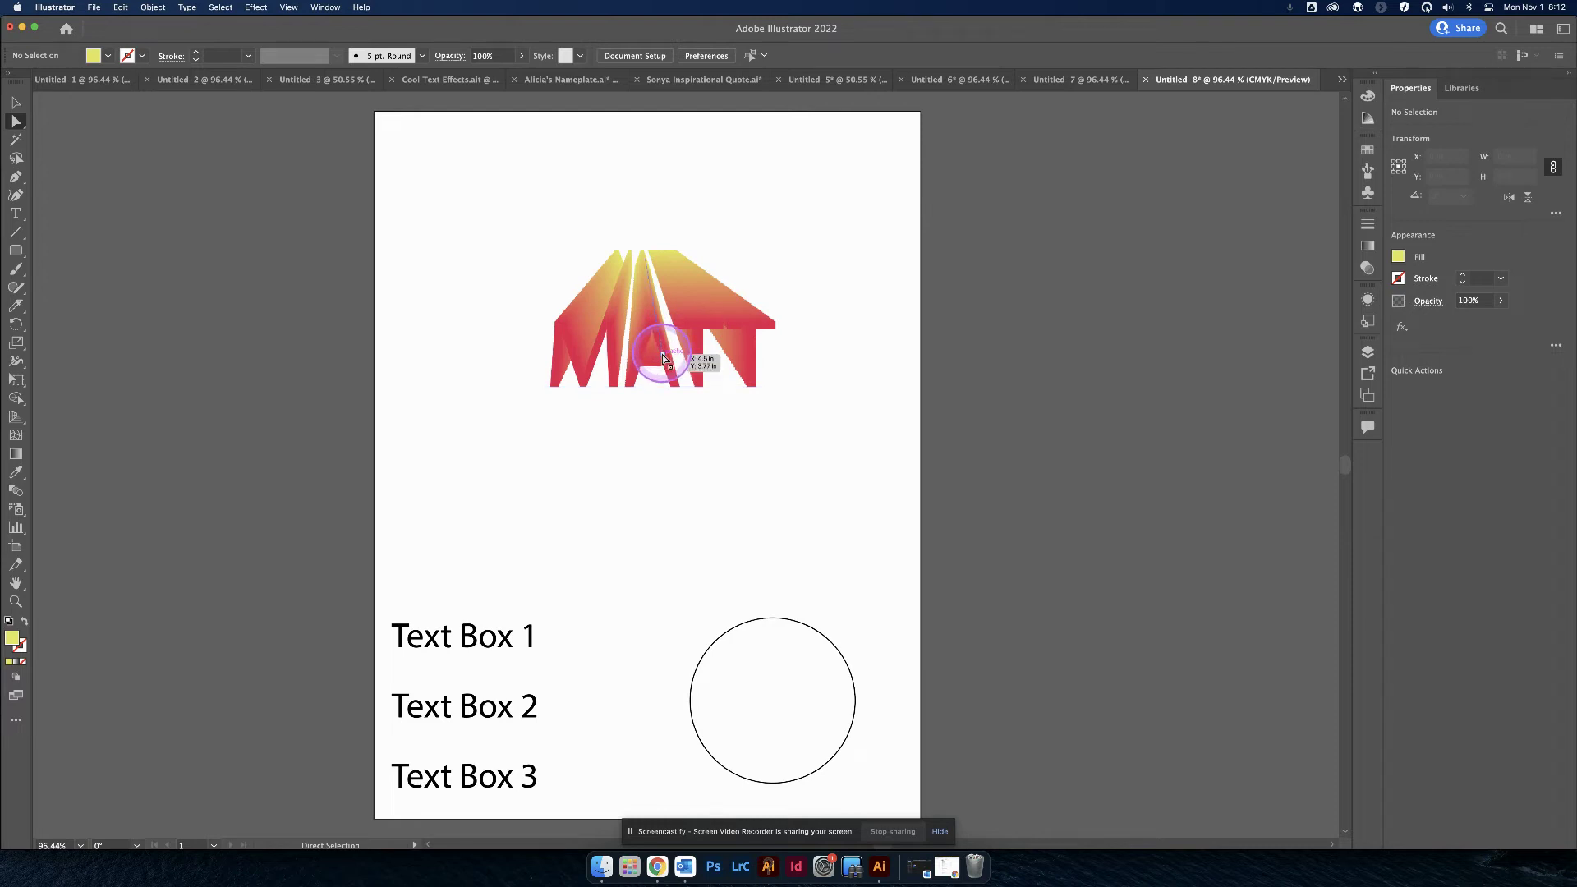
{"action": "mouse_move", "coordinate": [664, 355]}
{"action": "left_mouse_down"}
{"action": "mouse_move", "coordinate": [729, 215]}
{"action": "mouse_move", "coordinate": [606, 199]}
{"action": "mouse_move", "coordinate": [545, 220]}
{"action": "mouse_move", "coordinate": [575, 345]}
{"action": "mouse_move", "coordinate": [679, 380]}
{"action": "left_mouse_up"}
- Set the MATT text in Great Vibes Regular
{"action": "double_click", "coordinate": [679, 380]}
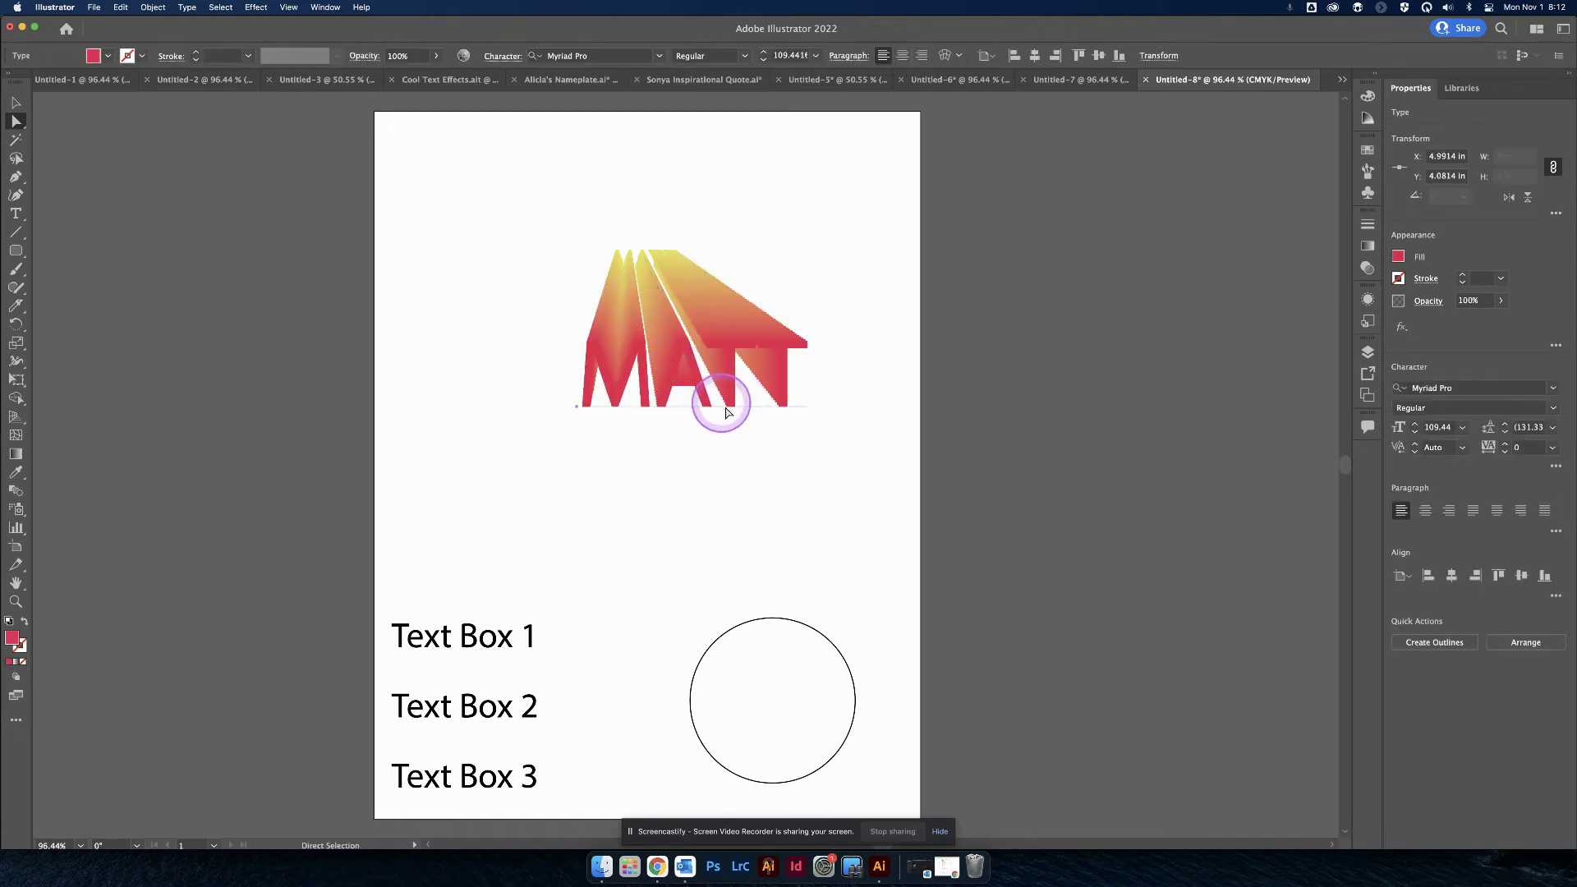
{"action": "double_click", "coordinate": [672, 380]}
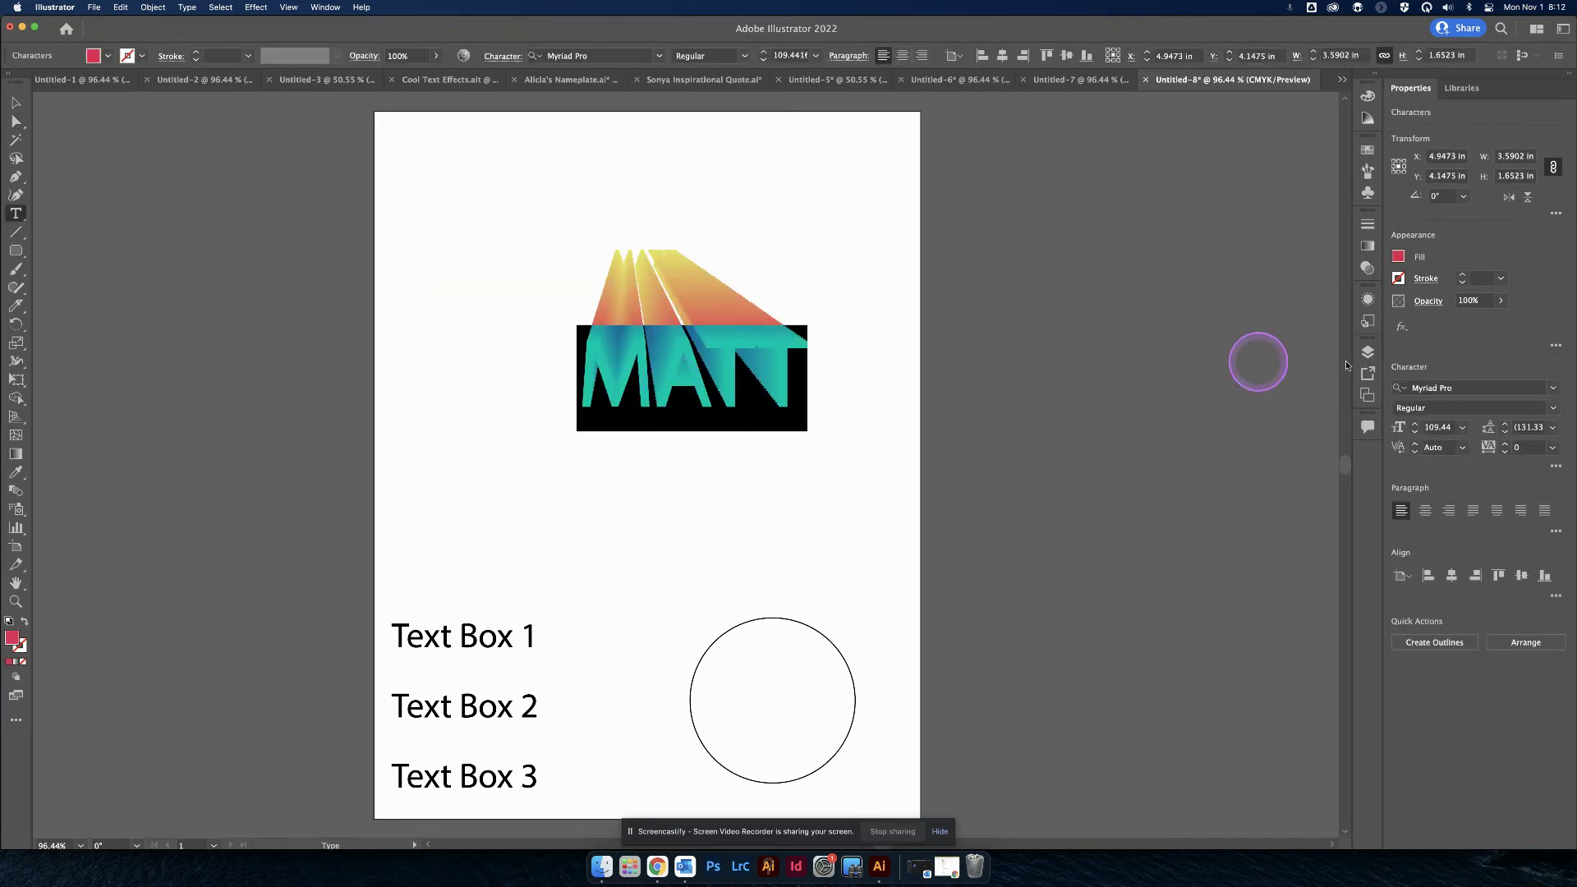
{"action": "left_click", "coordinate": [1552, 387]}
{"action": "scroll", "coordinate": [1474, 657], "scroll_direction": "down", "scroll_amount": 10}
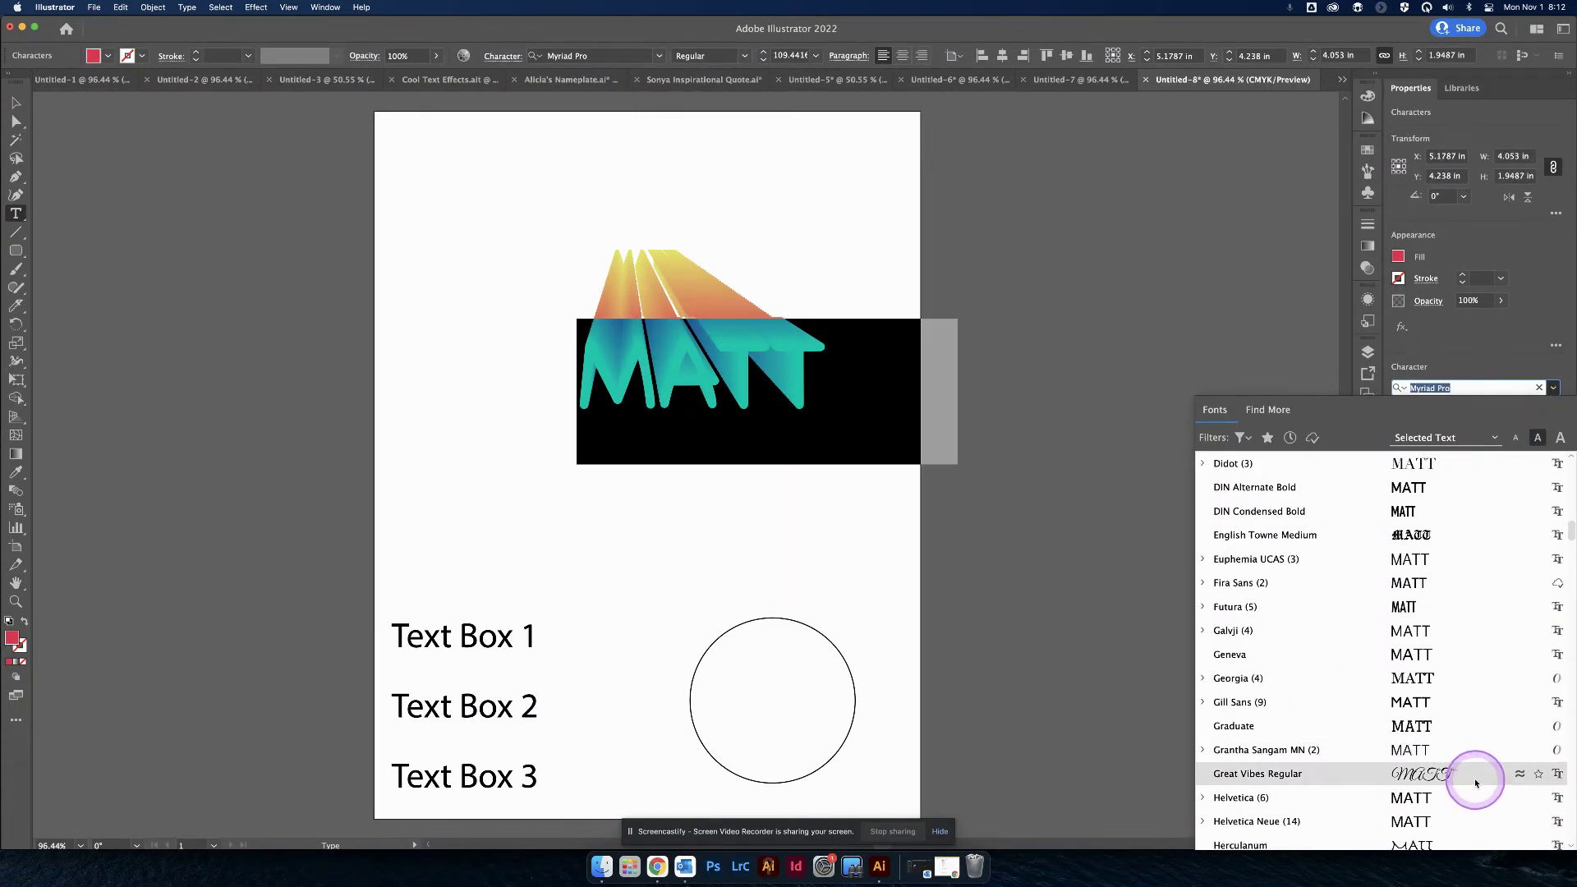
{"action": "left_click", "coordinate": [1476, 783]}
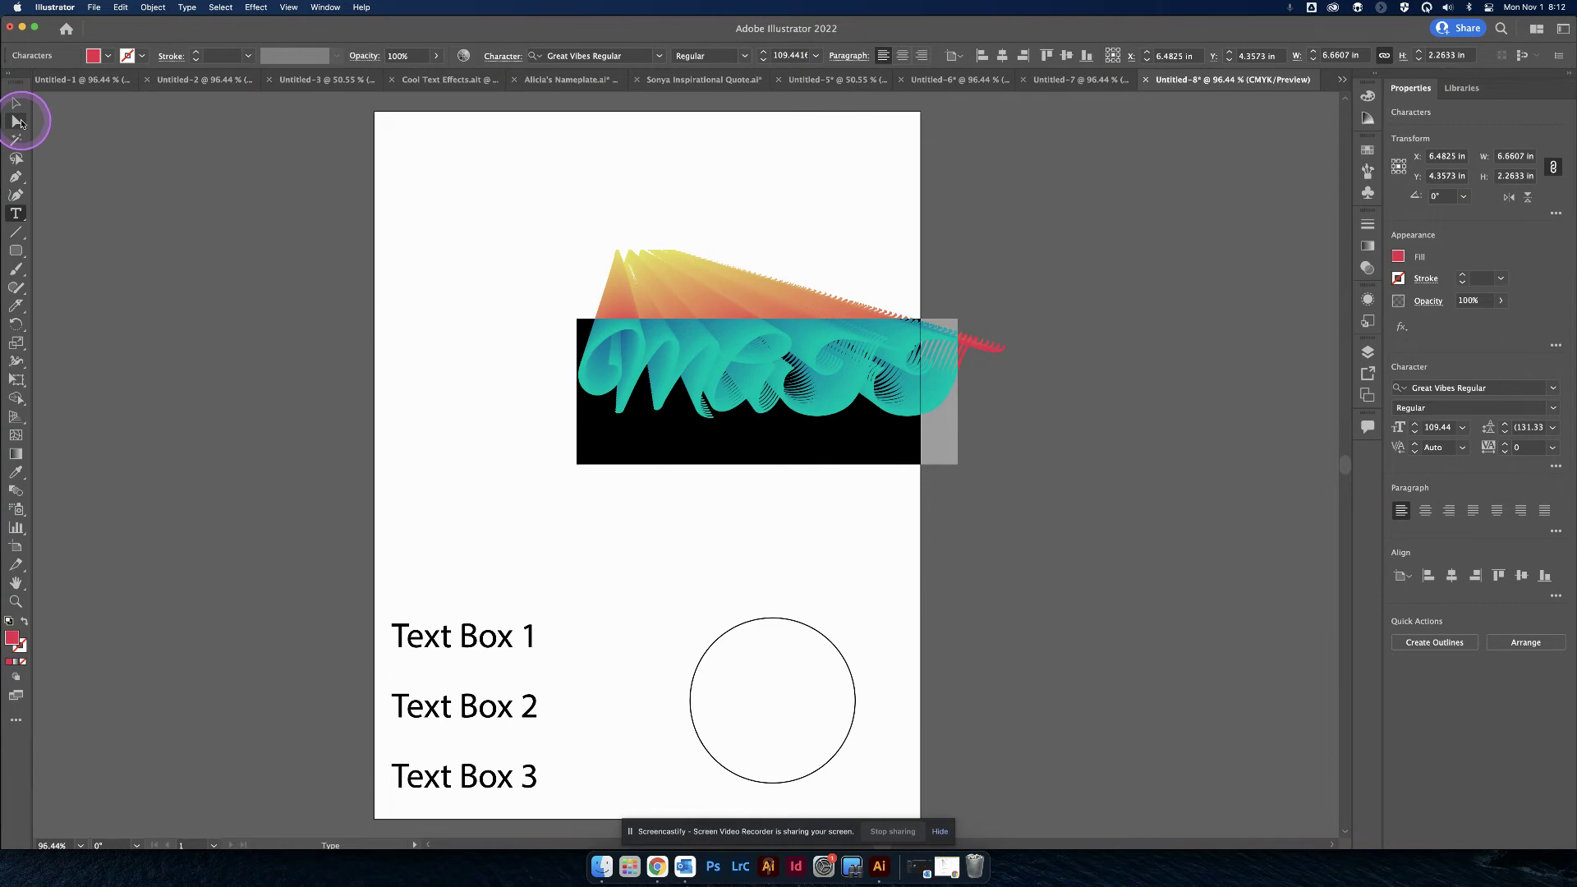
- Pull the blend's top point further right and try a 1 pt black stroke on MATT
{"action": "left_click", "coordinate": [20, 123]}
{"action": "left_click_drag", "start_coordinate": [605, 257], "coordinate": [644, 262]}
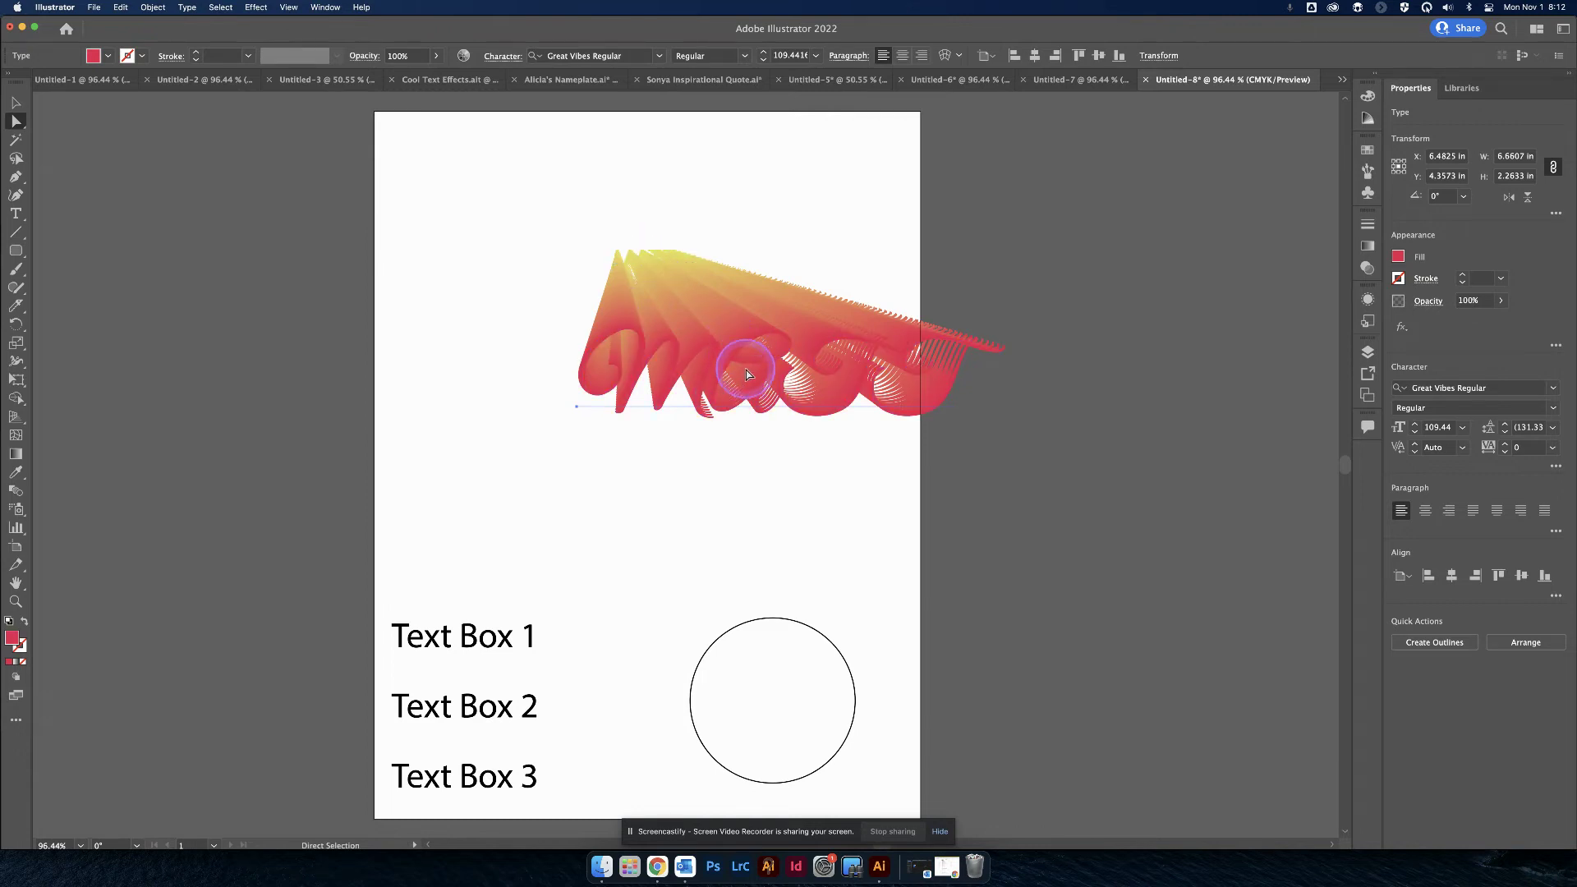
{"action": "double_click", "coordinate": [747, 374]}
{"action": "key", "text": "super+a"}
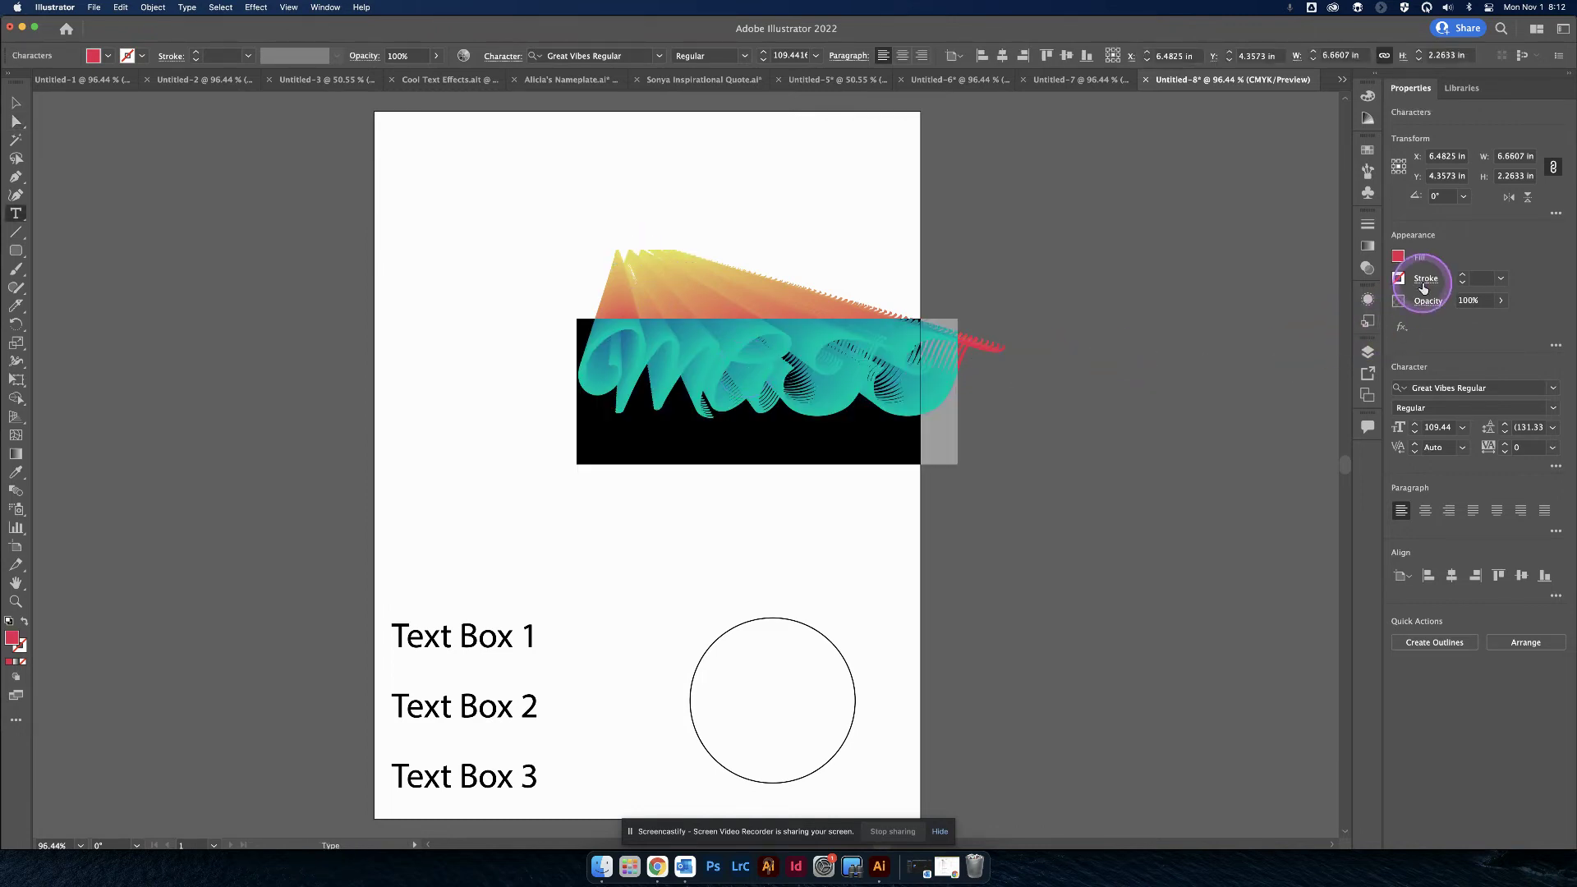
{"action": "left_click", "coordinate": [1462, 276]}
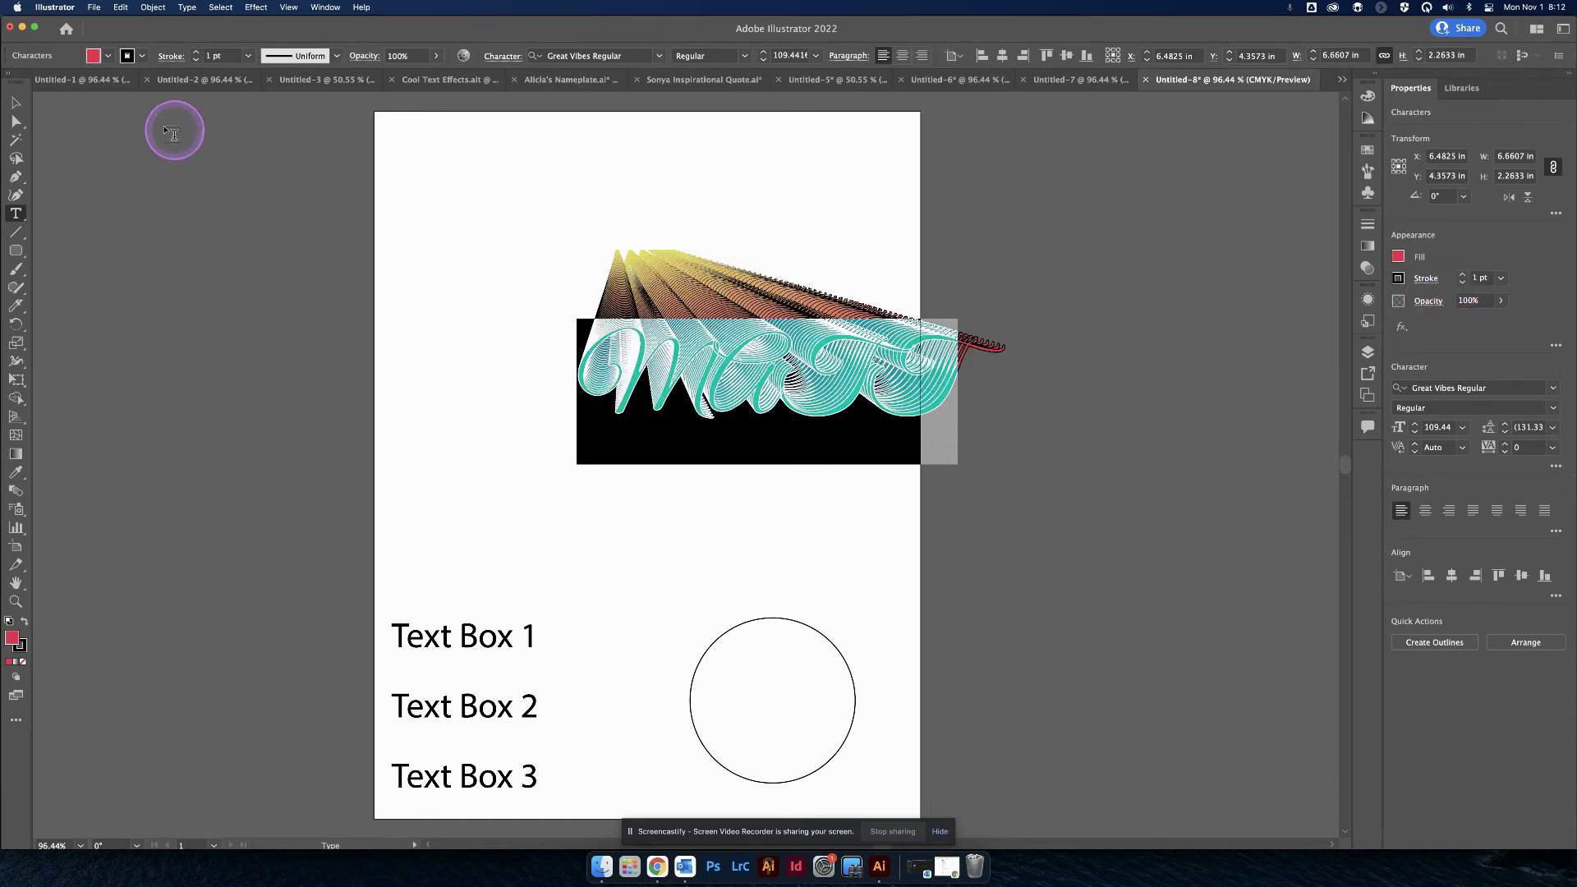
{"action": "left_click", "coordinate": [18, 104]}
{"action": "left_click", "coordinate": [222, 179]}
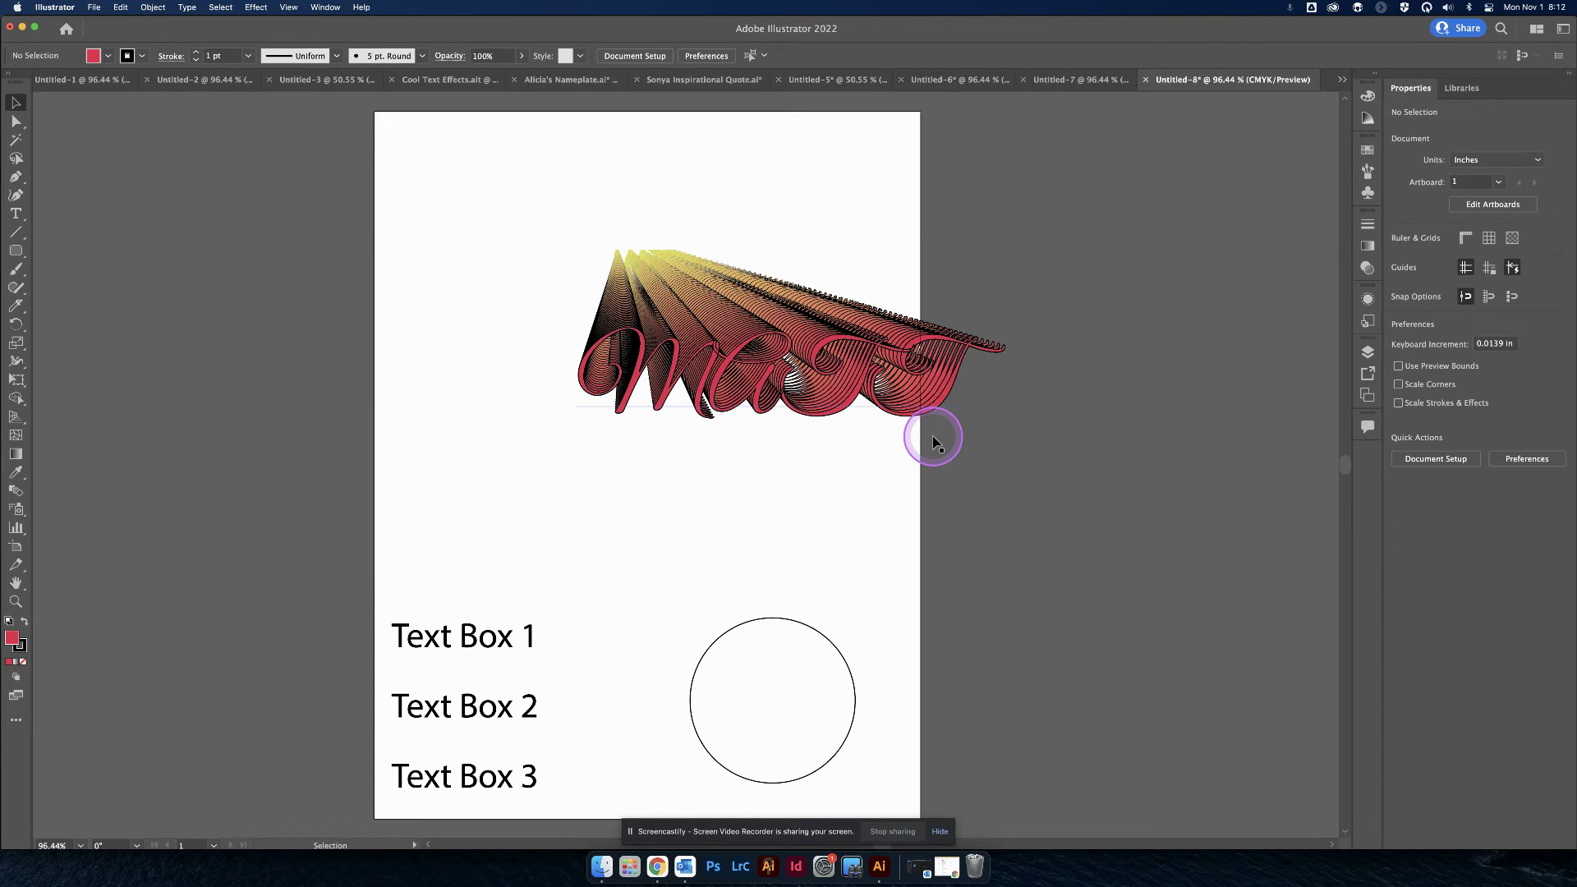
- Move the MATT blend up to the top of the artboard
{"action": "left_click", "coordinate": [865, 400]}
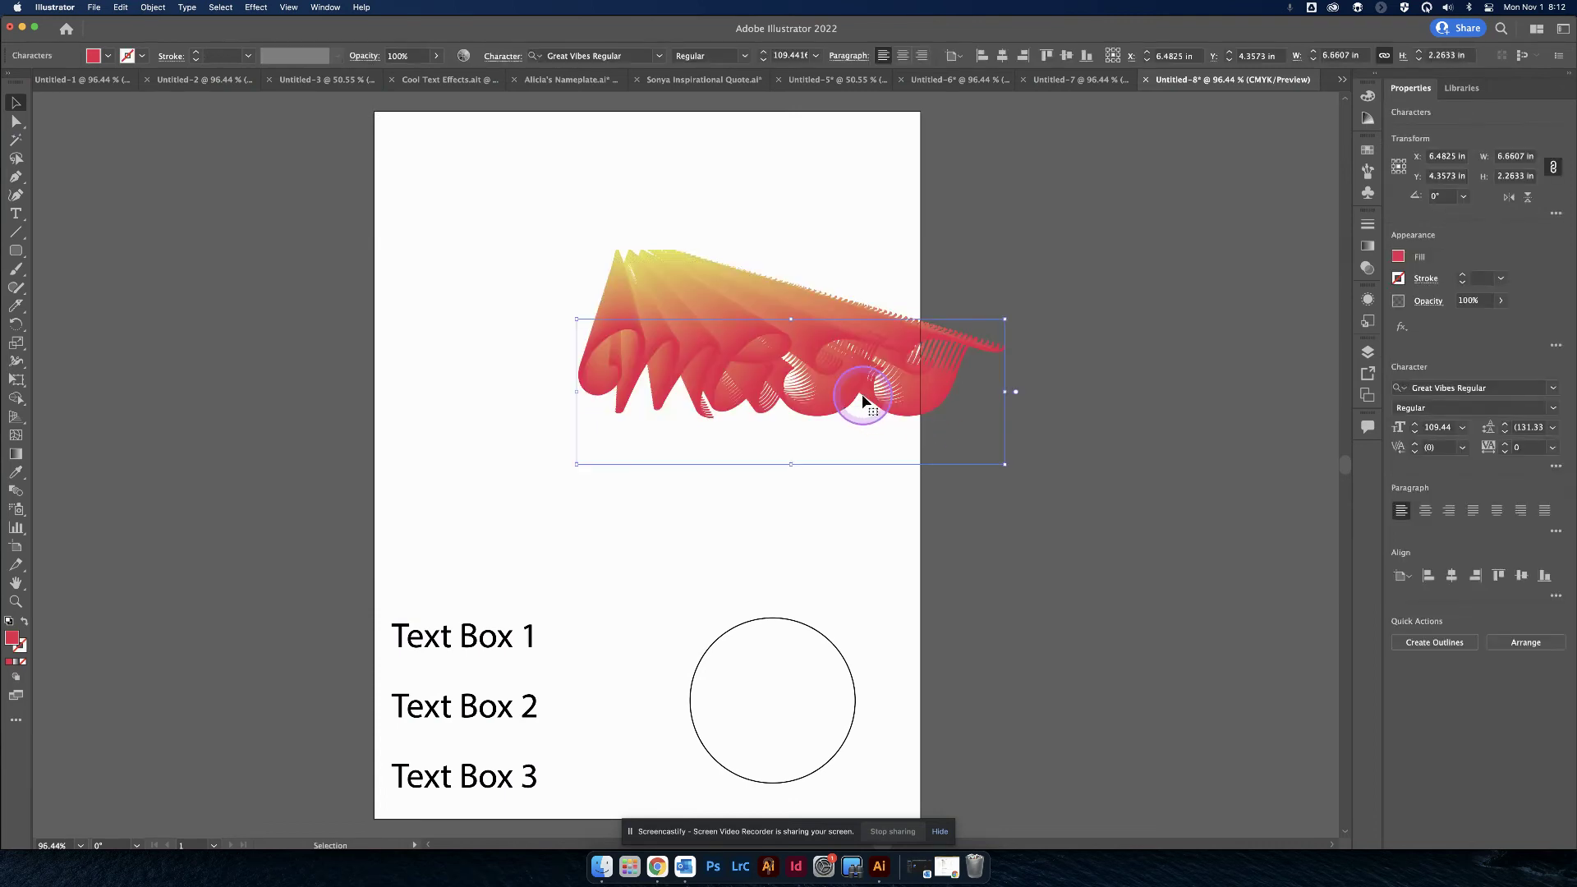
{"action": "left_click", "coordinate": [16, 120]}
{"action": "left_click", "coordinate": [777, 394]}
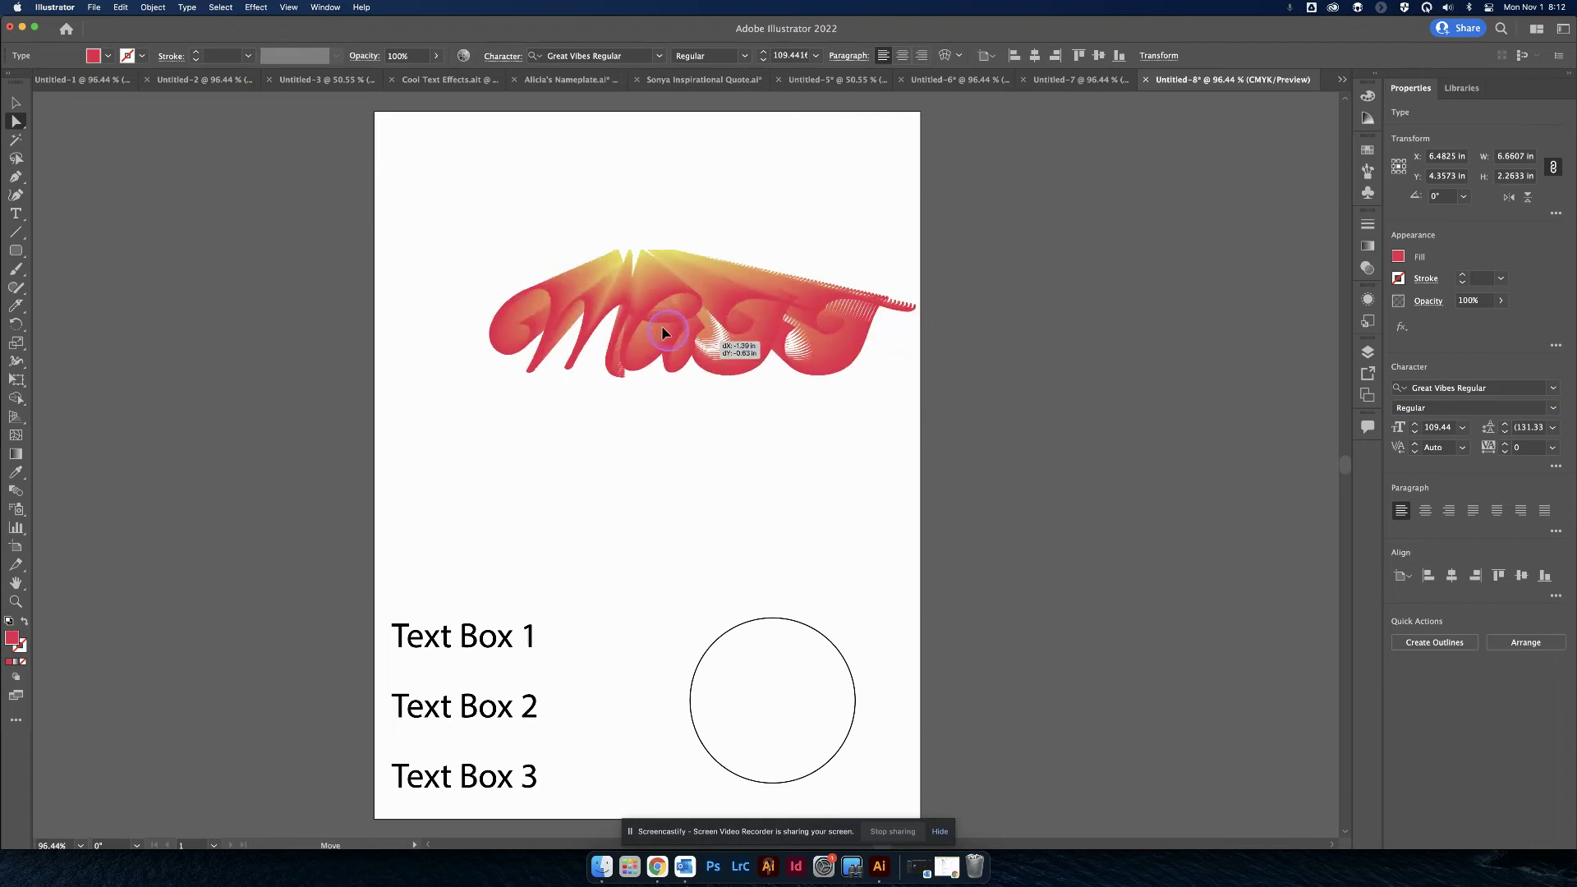
{"action": "left_click_drag", "start_coordinate": [666, 332], "coordinate": [708, 184]}
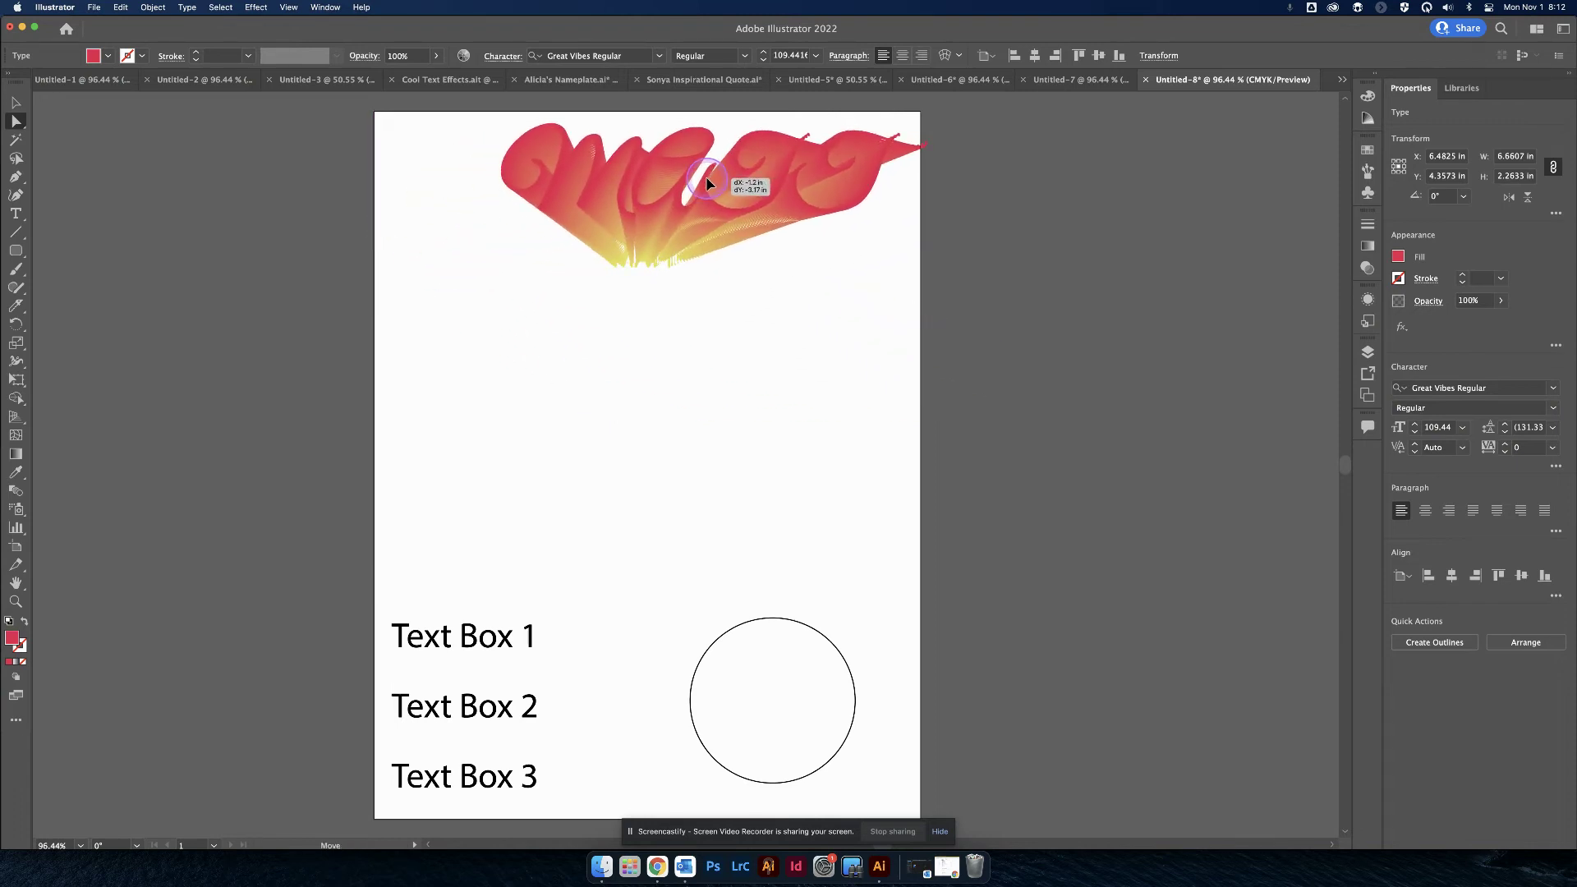
{"action": "left_click", "coordinate": [688, 358]}
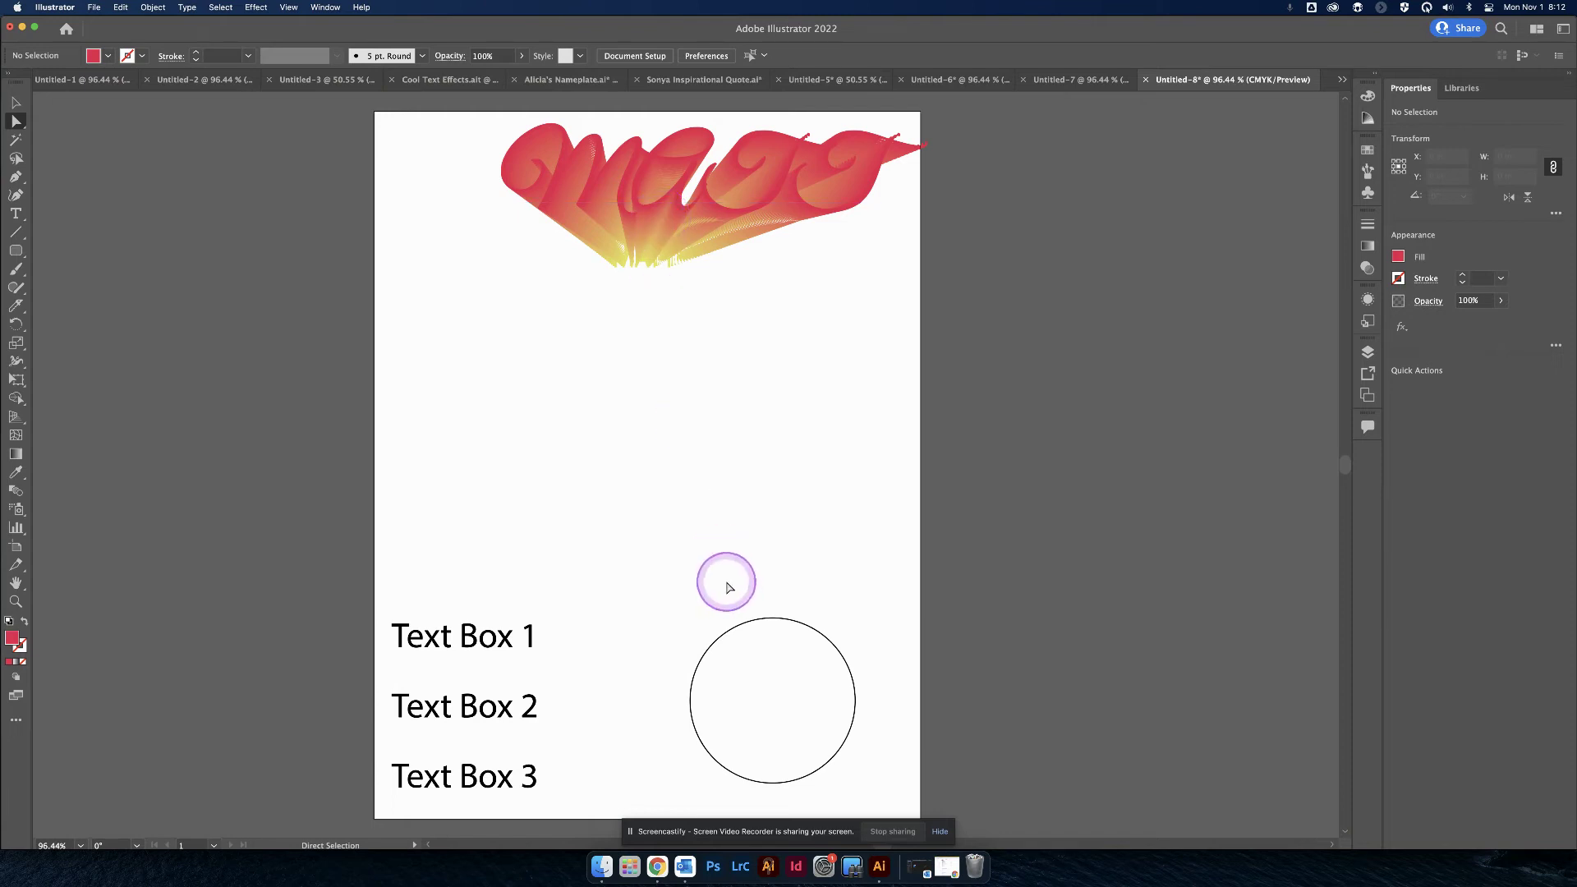
{"action": "left_click", "coordinate": [941, 833]}
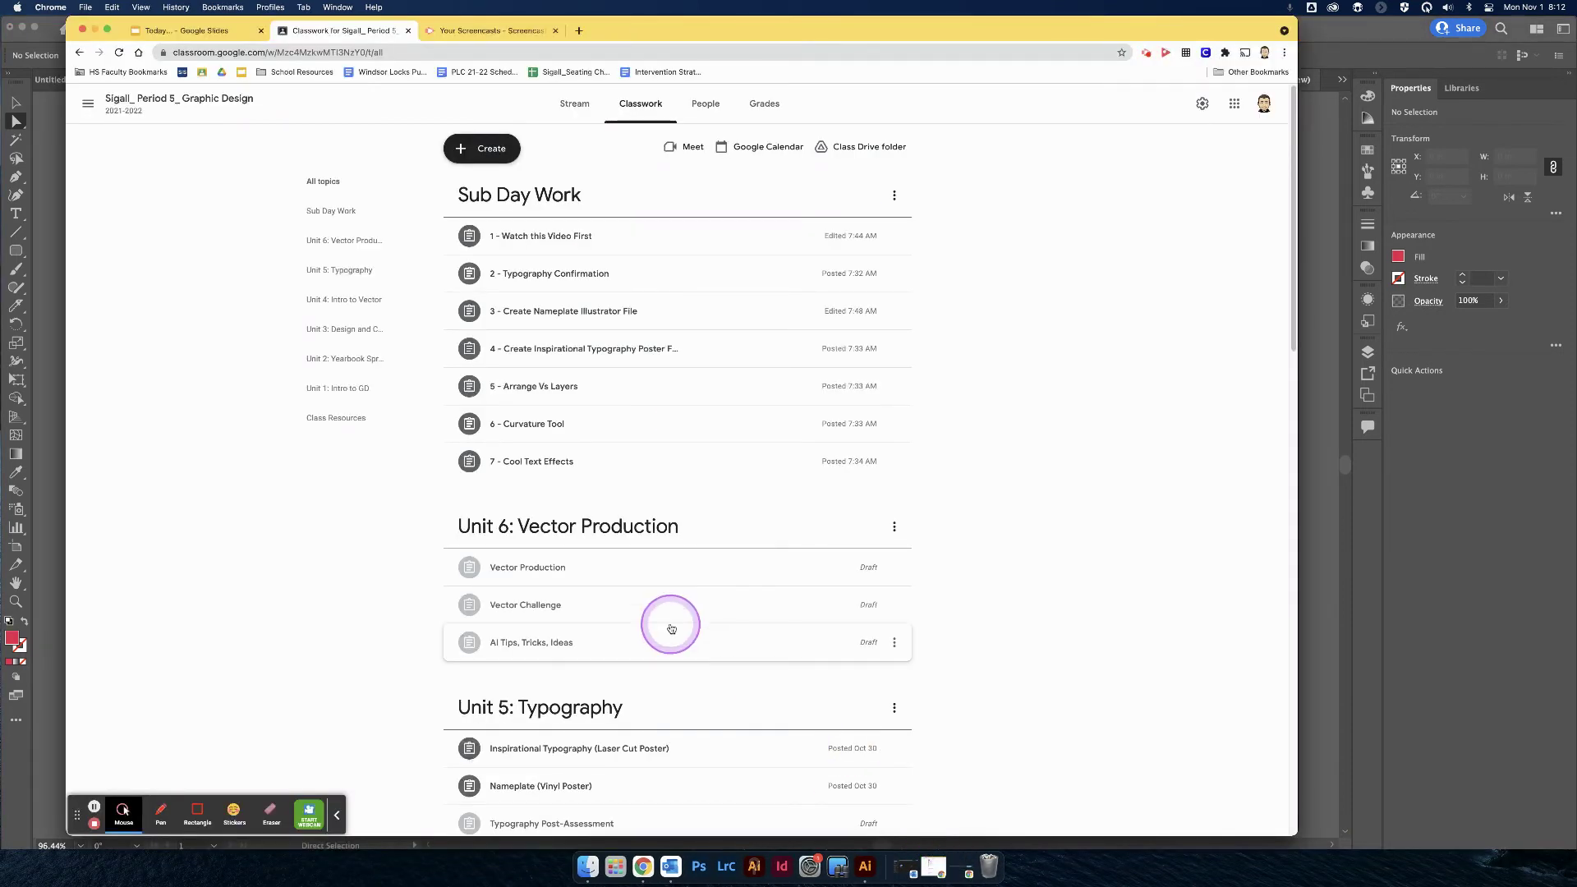
{"action": "left_click", "coordinate": [859, 830]}
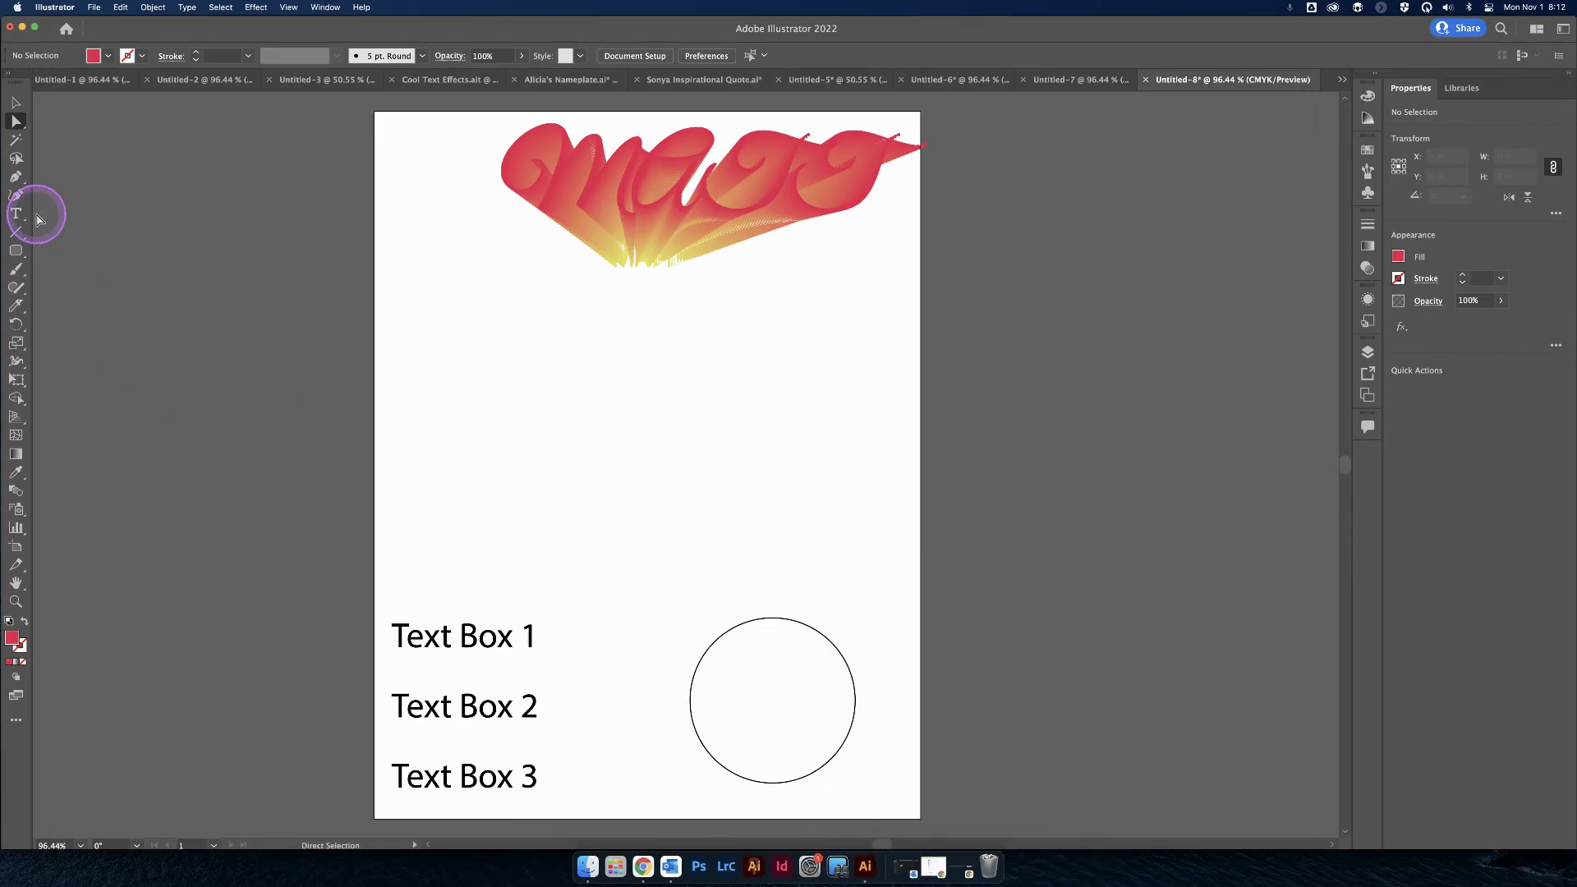
- Cut two curved seams across the circle with the Knife tool, leaving three pieces
{"action": "left_click", "coordinate": [16, 102]}
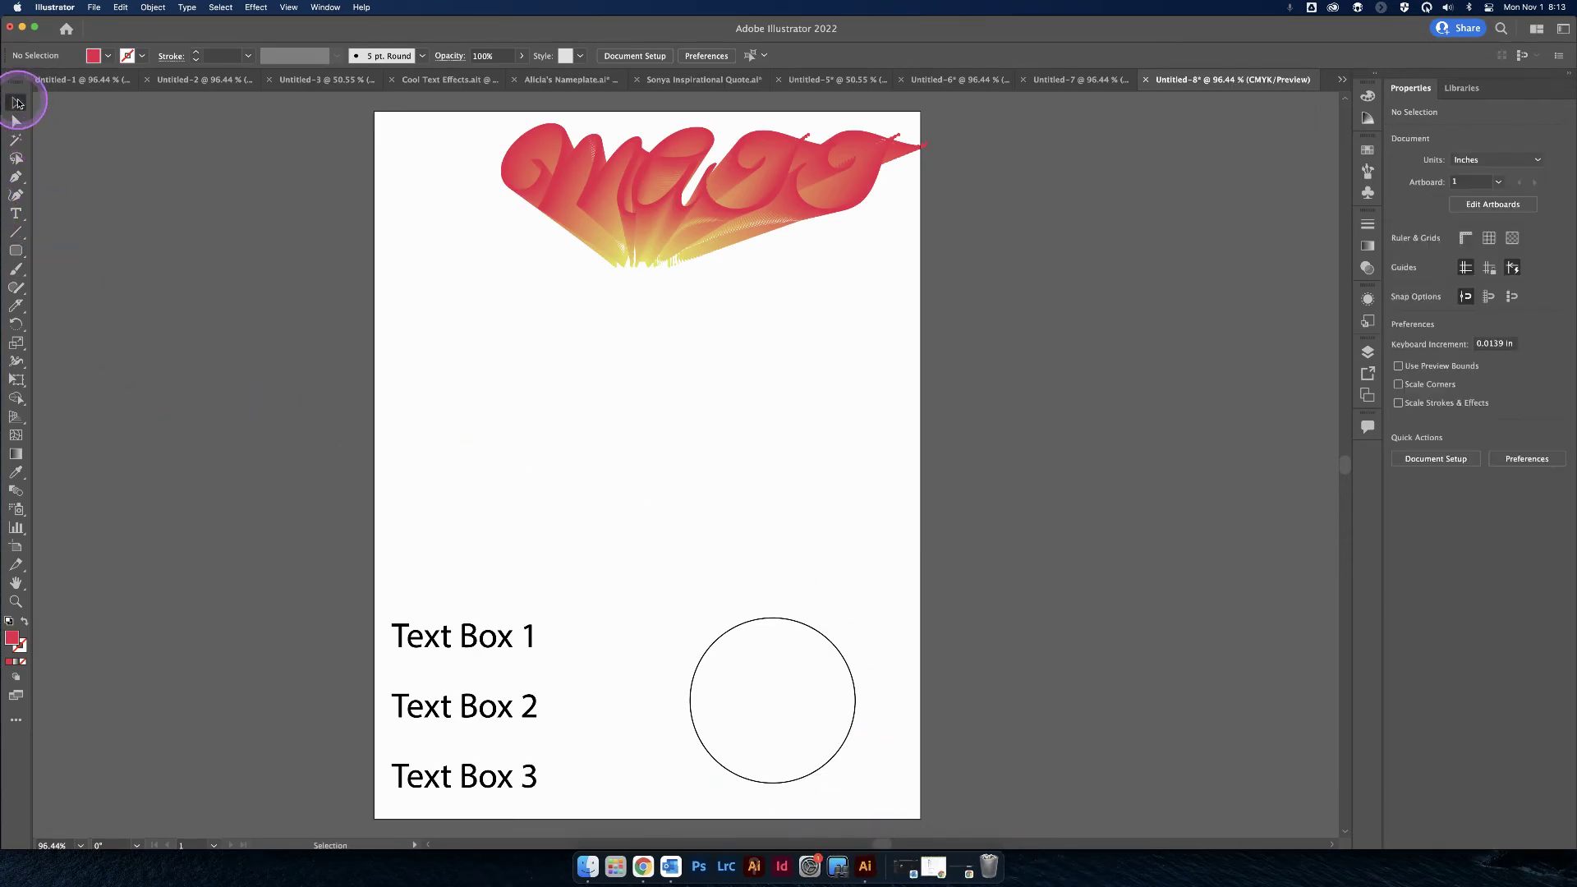
{"action": "left_click", "coordinate": [753, 622]}
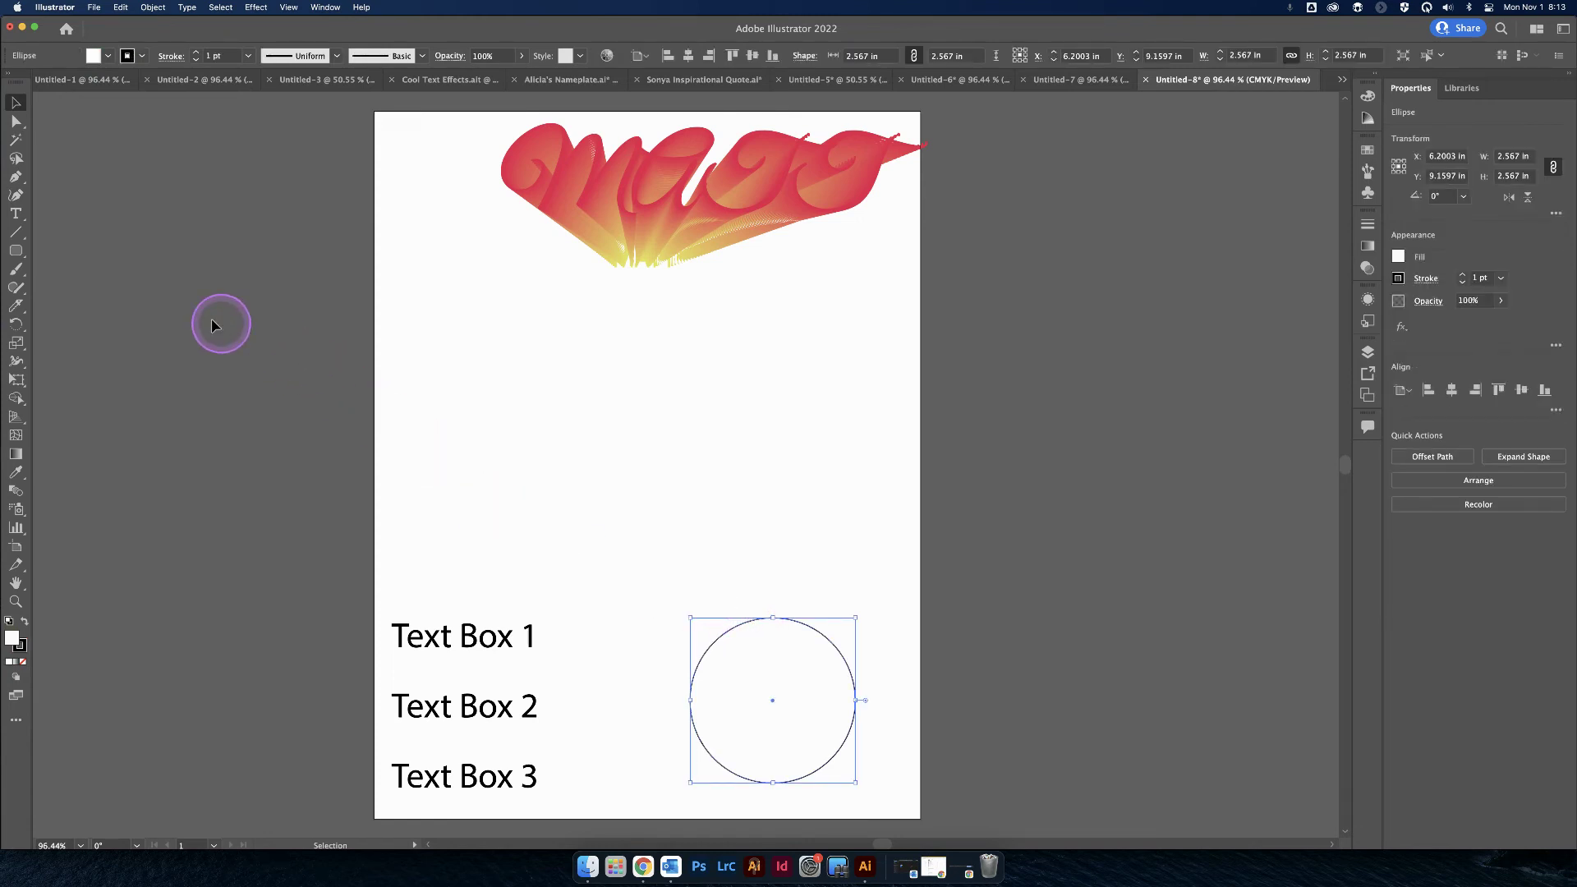
{"action": "left_click_drag", "start_coordinate": [24, 308], "coordinate": [51, 344]}
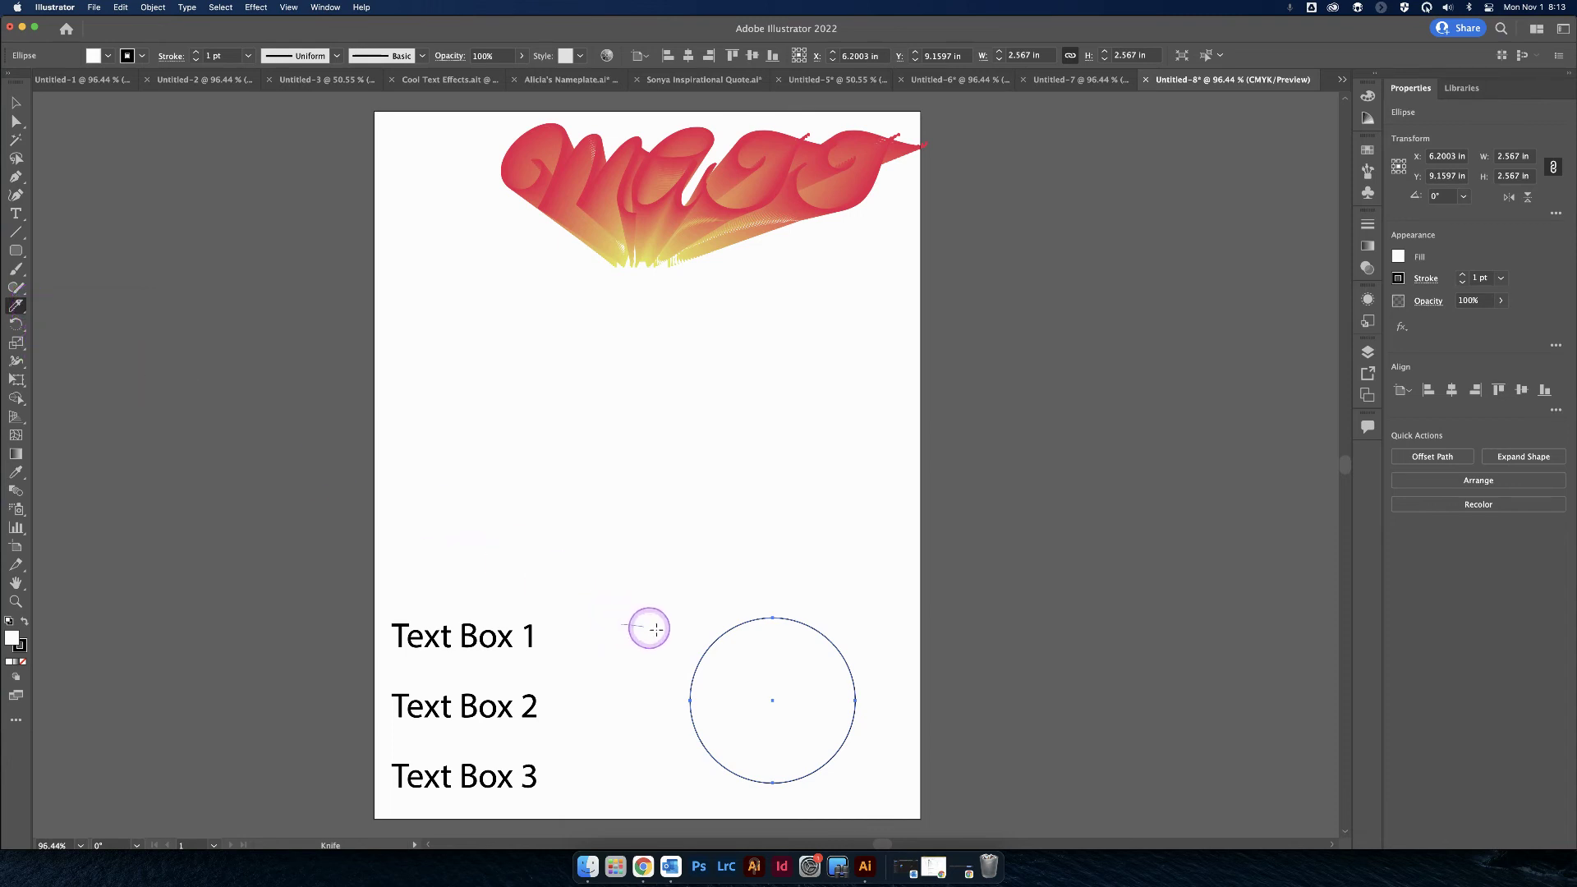
{"action": "mouse_move", "coordinate": [656, 629]}
{"action": "left_mouse_down"}
{"action": "mouse_move", "coordinate": [859, 696]}
{"action": "mouse_move", "coordinate": [920, 667]}
{"action": "mouse_move", "coordinate": [836, 722]}
{"action": "mouse_move", "coordinate": [747, 746]}
{"action": "mouse_move", "coordinate": [641, 708]}
{"action": "left_mouse_up"}
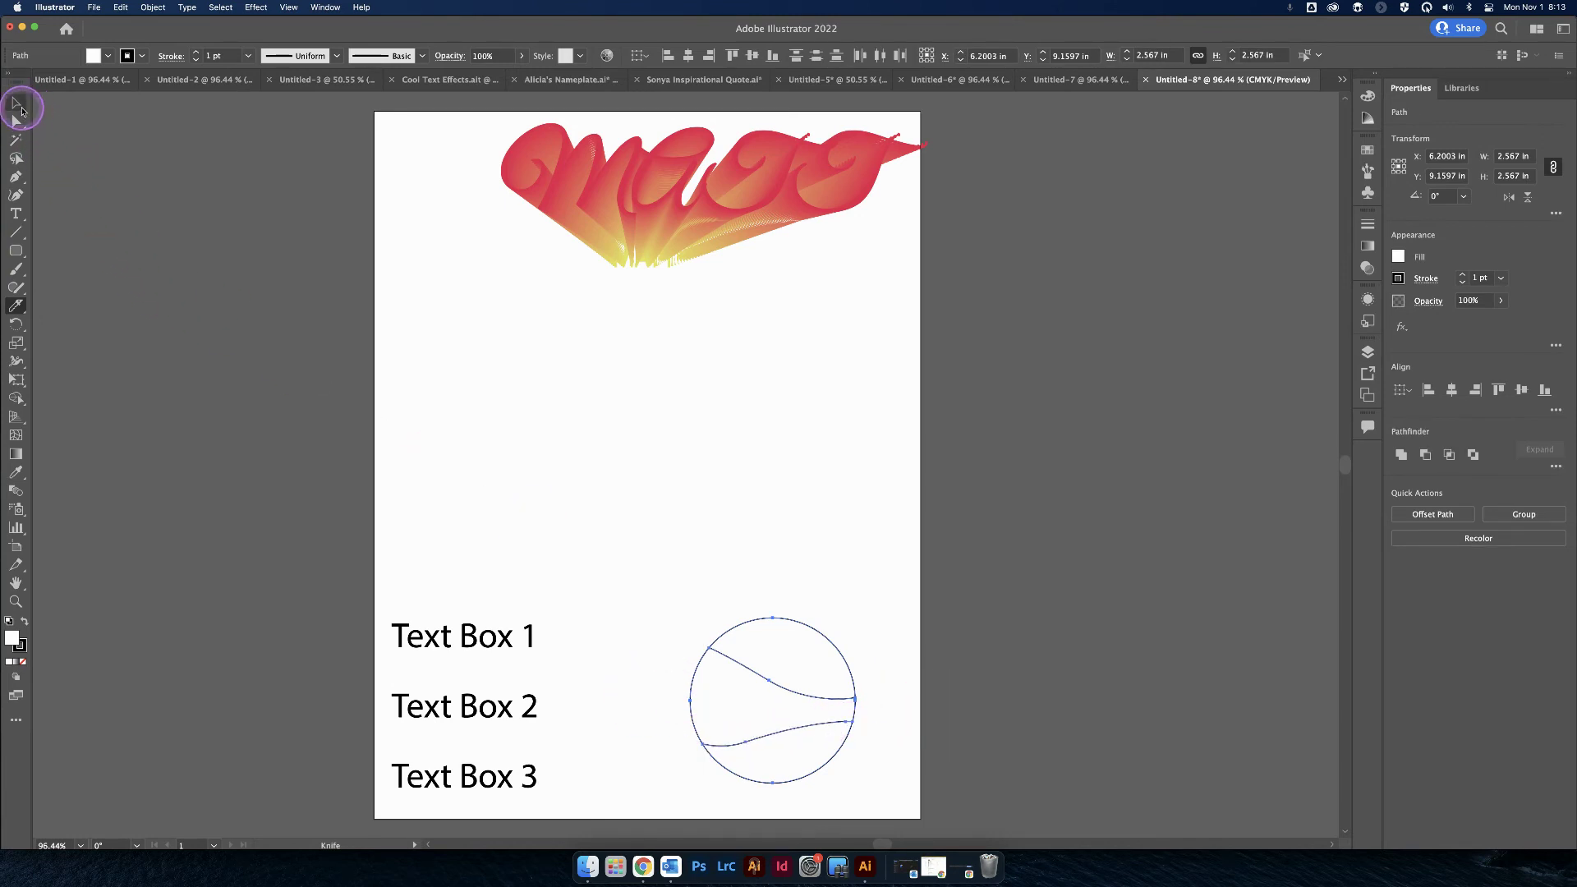
{"action": "left_click", "coordinate": [18, 107]}
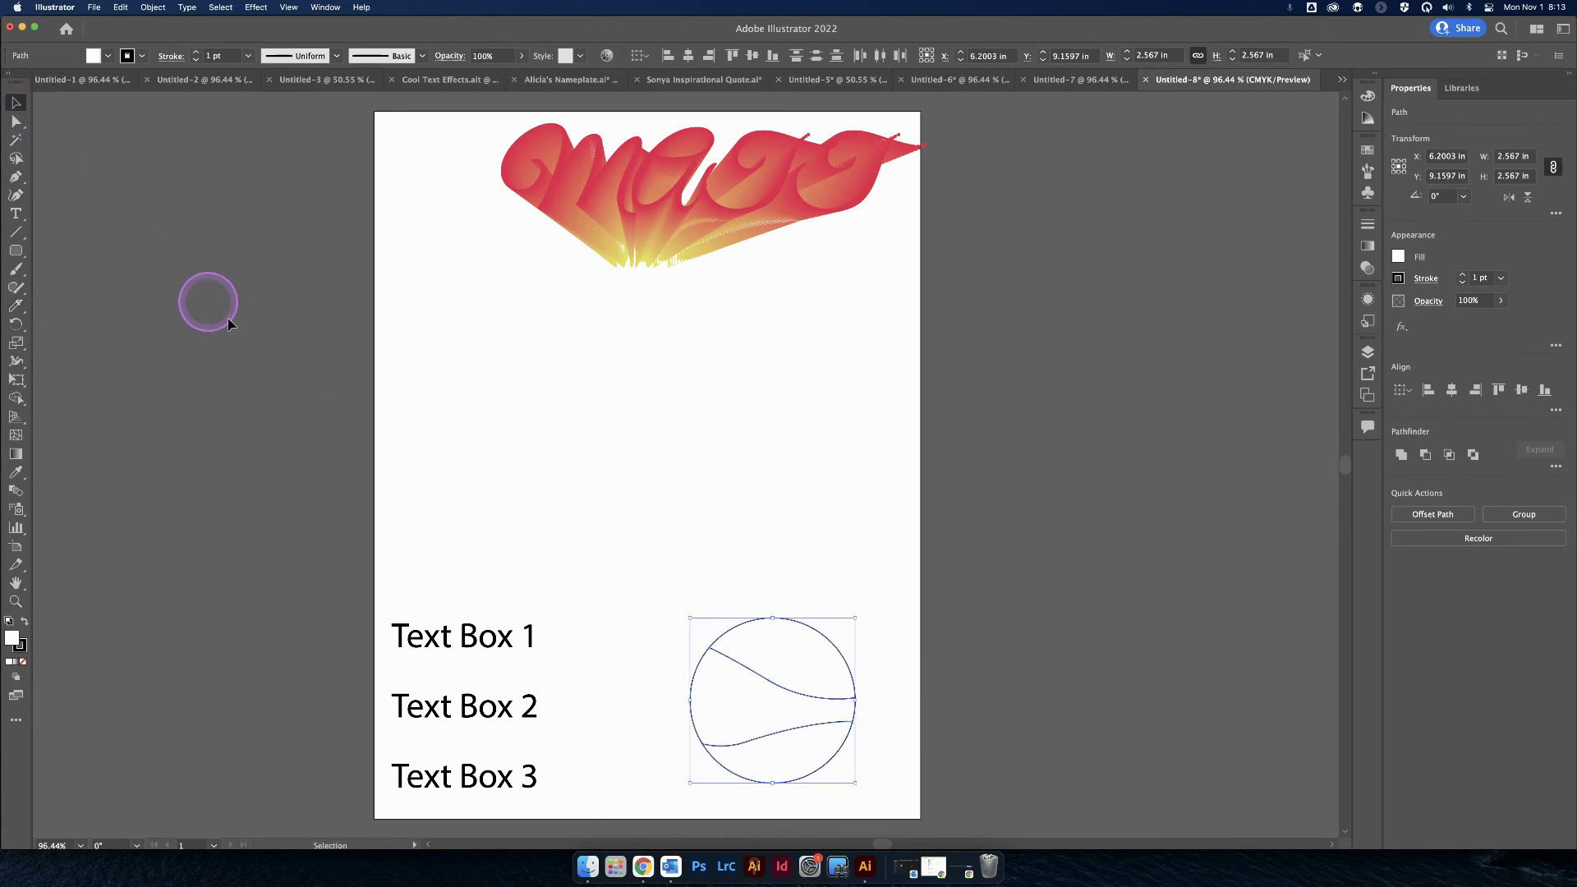
{"action": "right_click", "coordinate": [763, 682]}
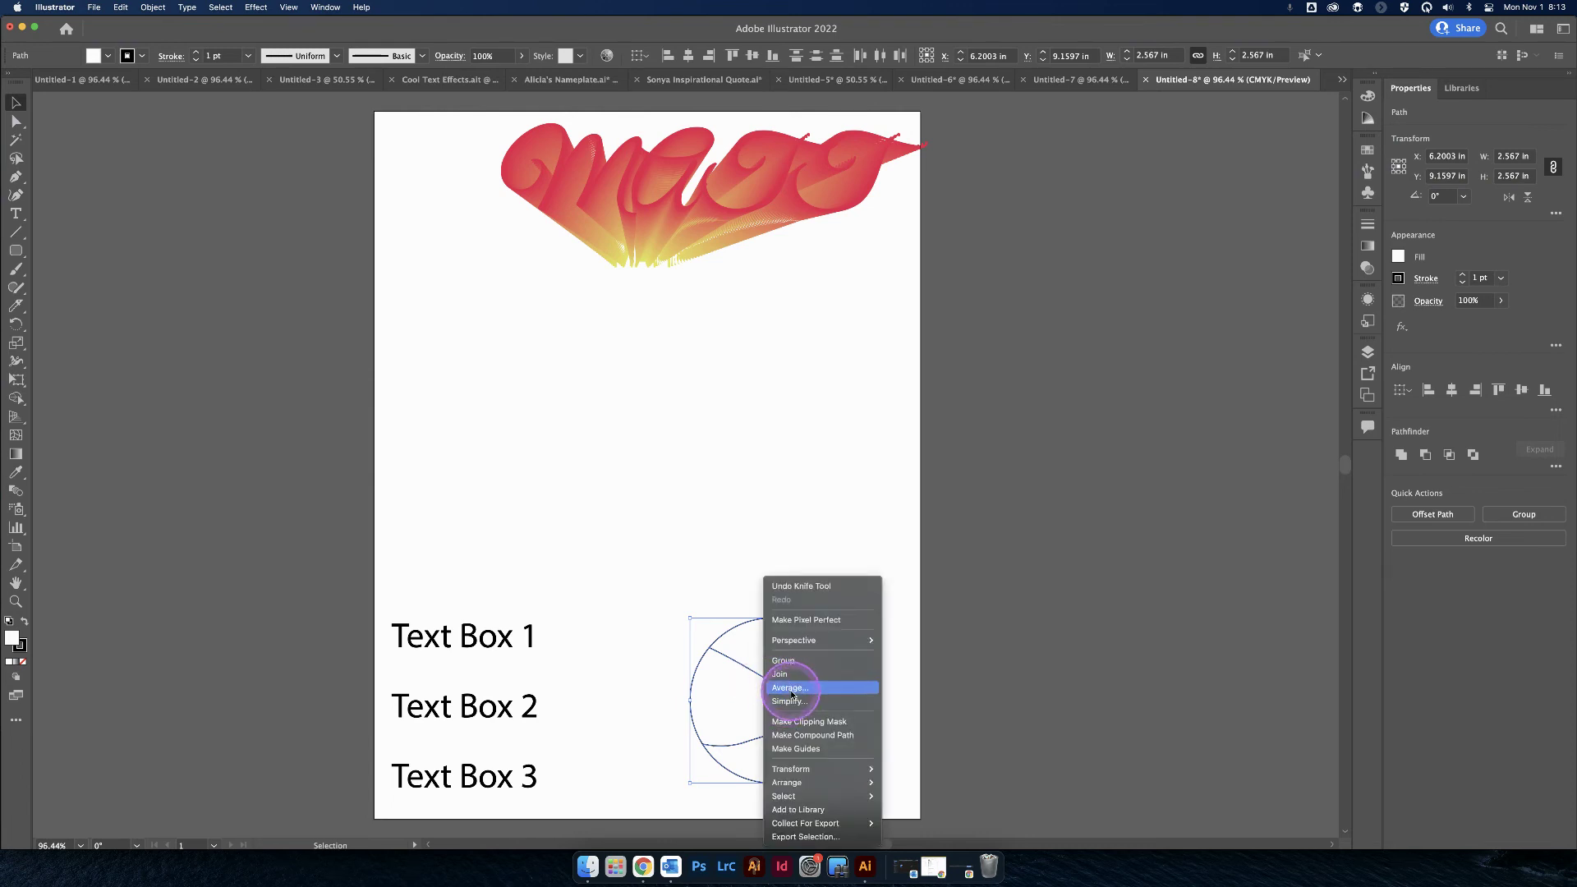
{"action": "mouse_move", "coordinate": [883, 781]}
{"action": "left_click", "coordinate": [1021, 781]}
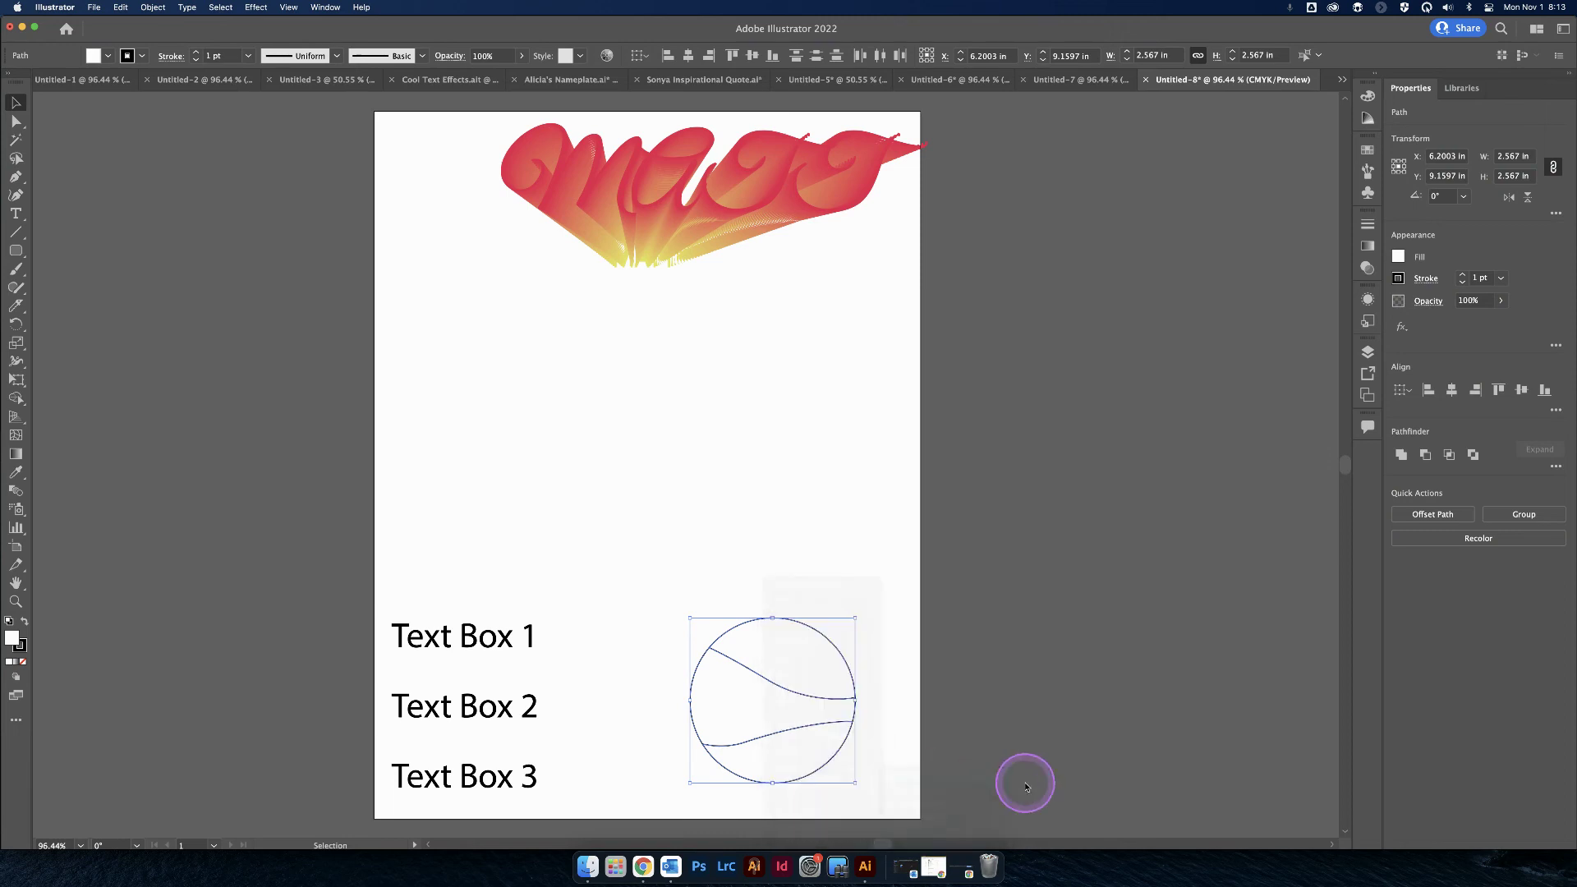
{"action": "left_click", "coordinate": [1025, 787]}
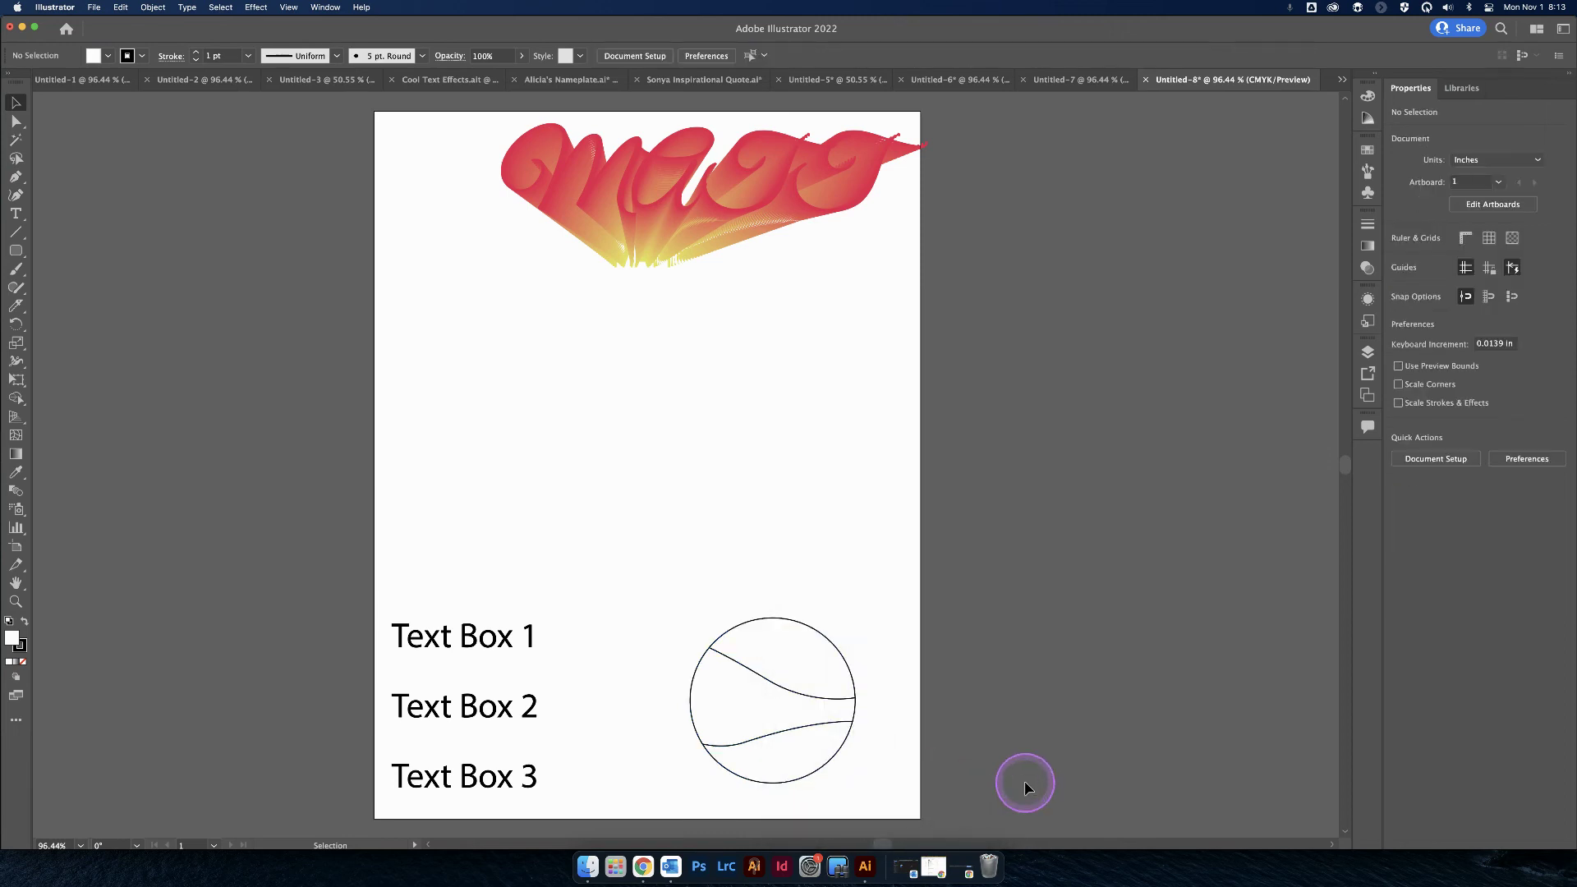
- Replace the Text Box 1, 2 and 3 placeholders with I AM, SOOOOOOO and GREAT, then deselect
{"action": "triple_click", "coordinate": [485, 637]}
{"action": "key", "text": "BackSpace"}
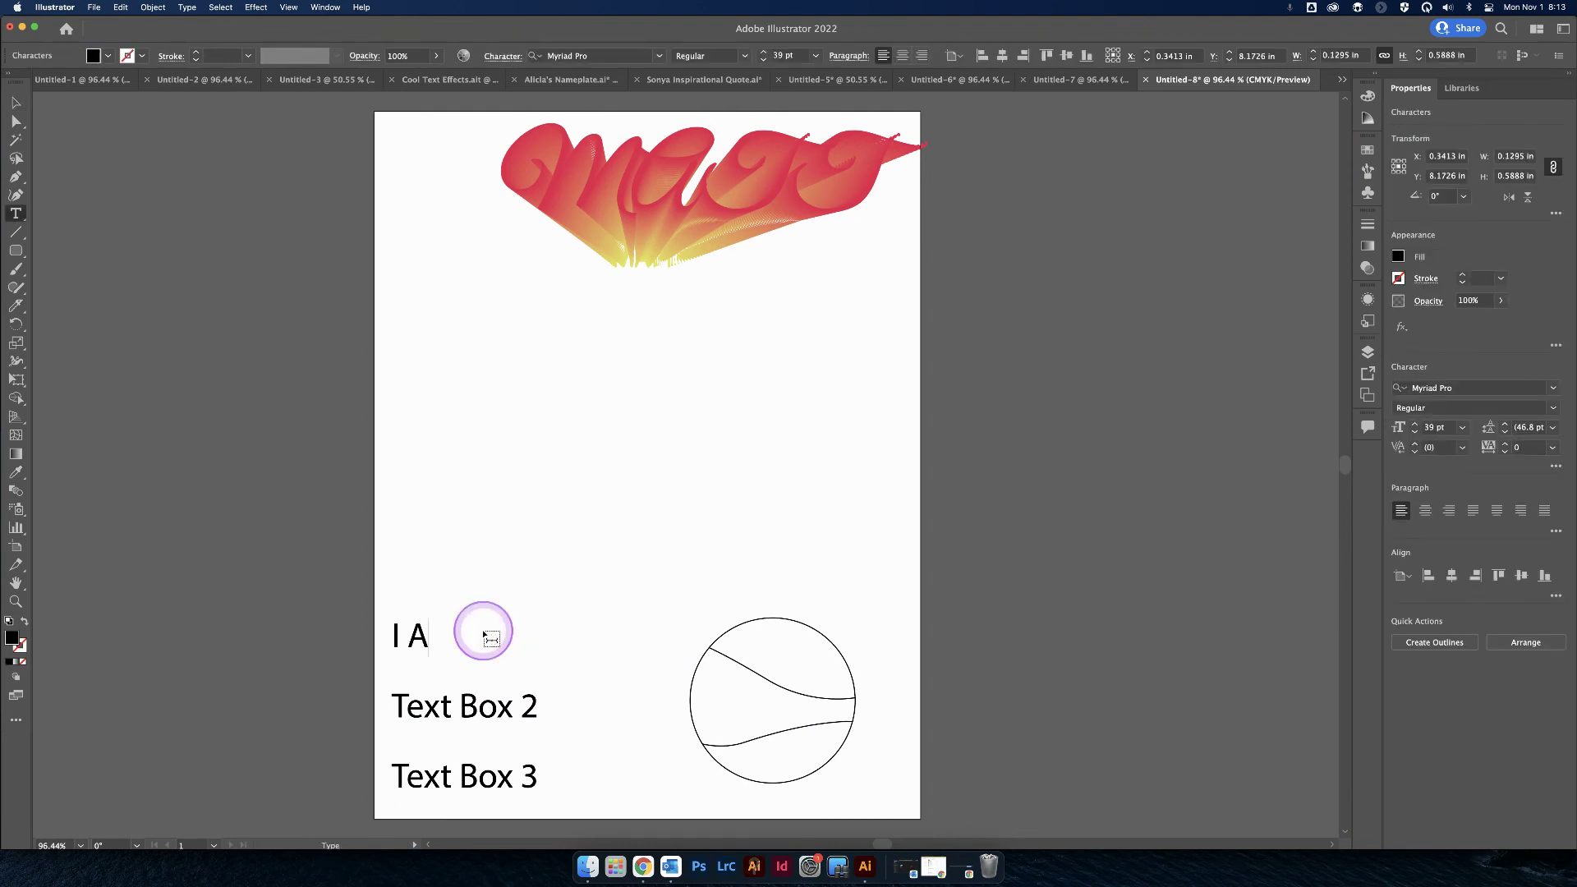
{"action": "triple_click", "coordinate": [433, 704]}
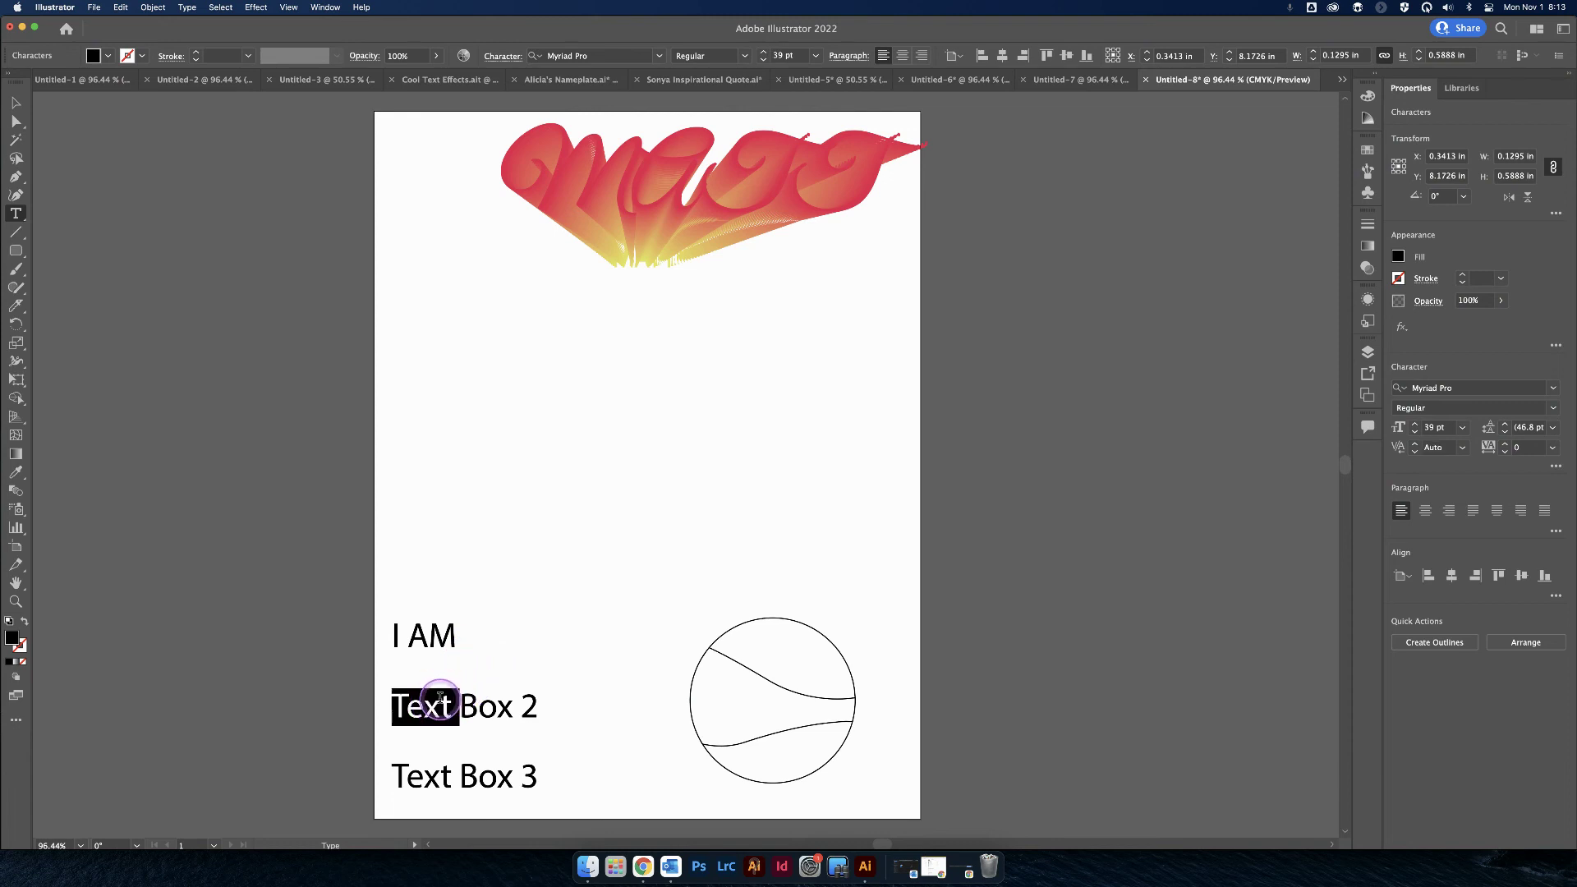
{"action": "type", "text": "SOOOOOOO"}
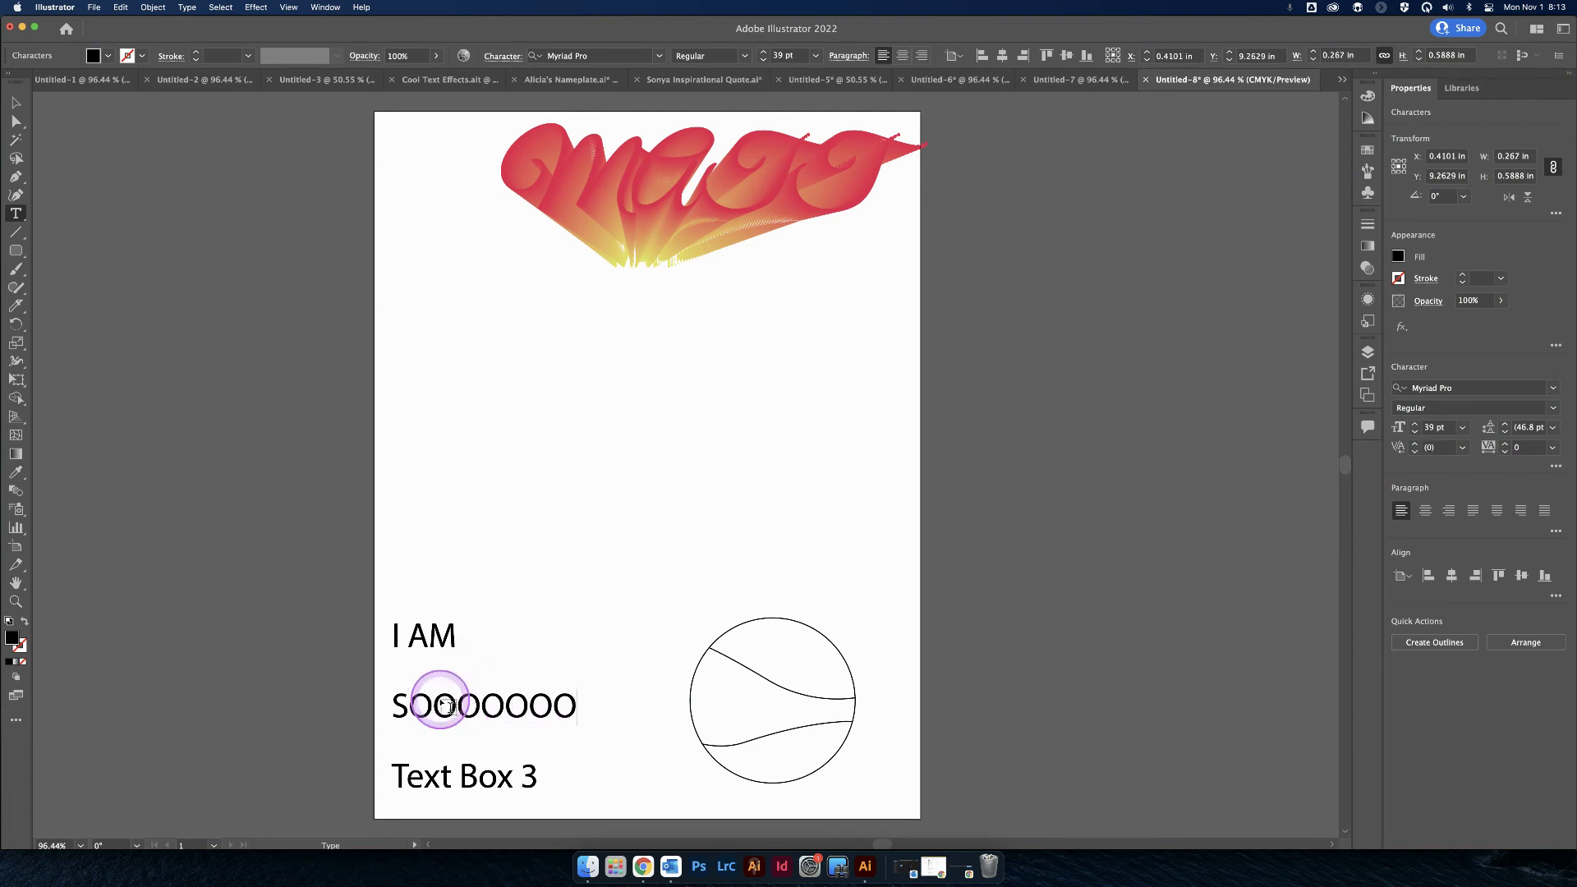
{"action": "triple_click", "coordinate": [458, 779]}
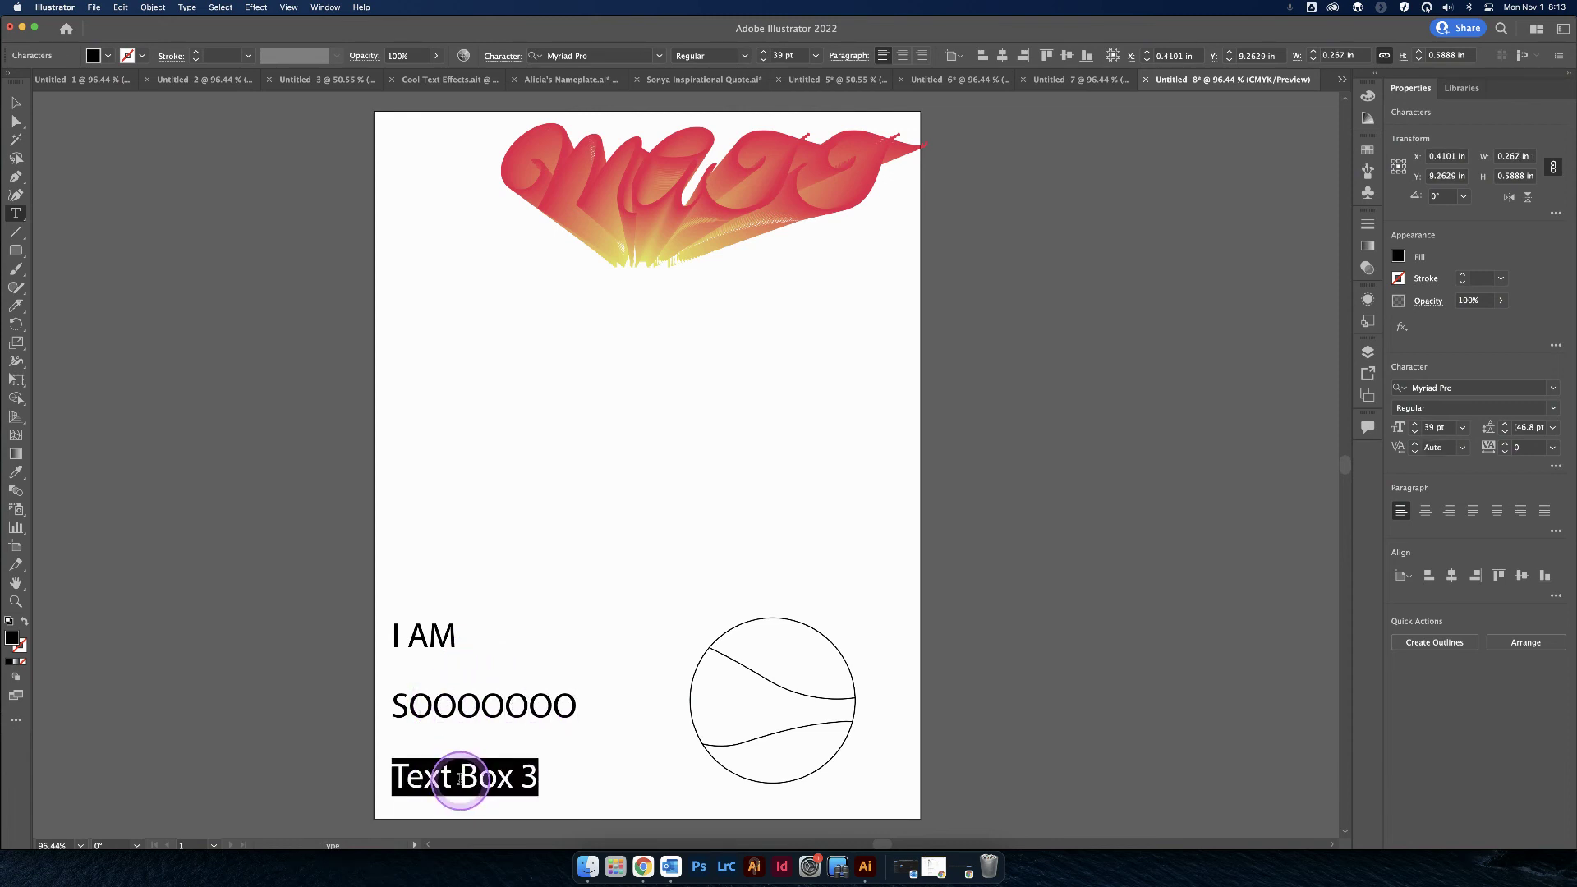
{"action": "type", "text": "GREAT"}
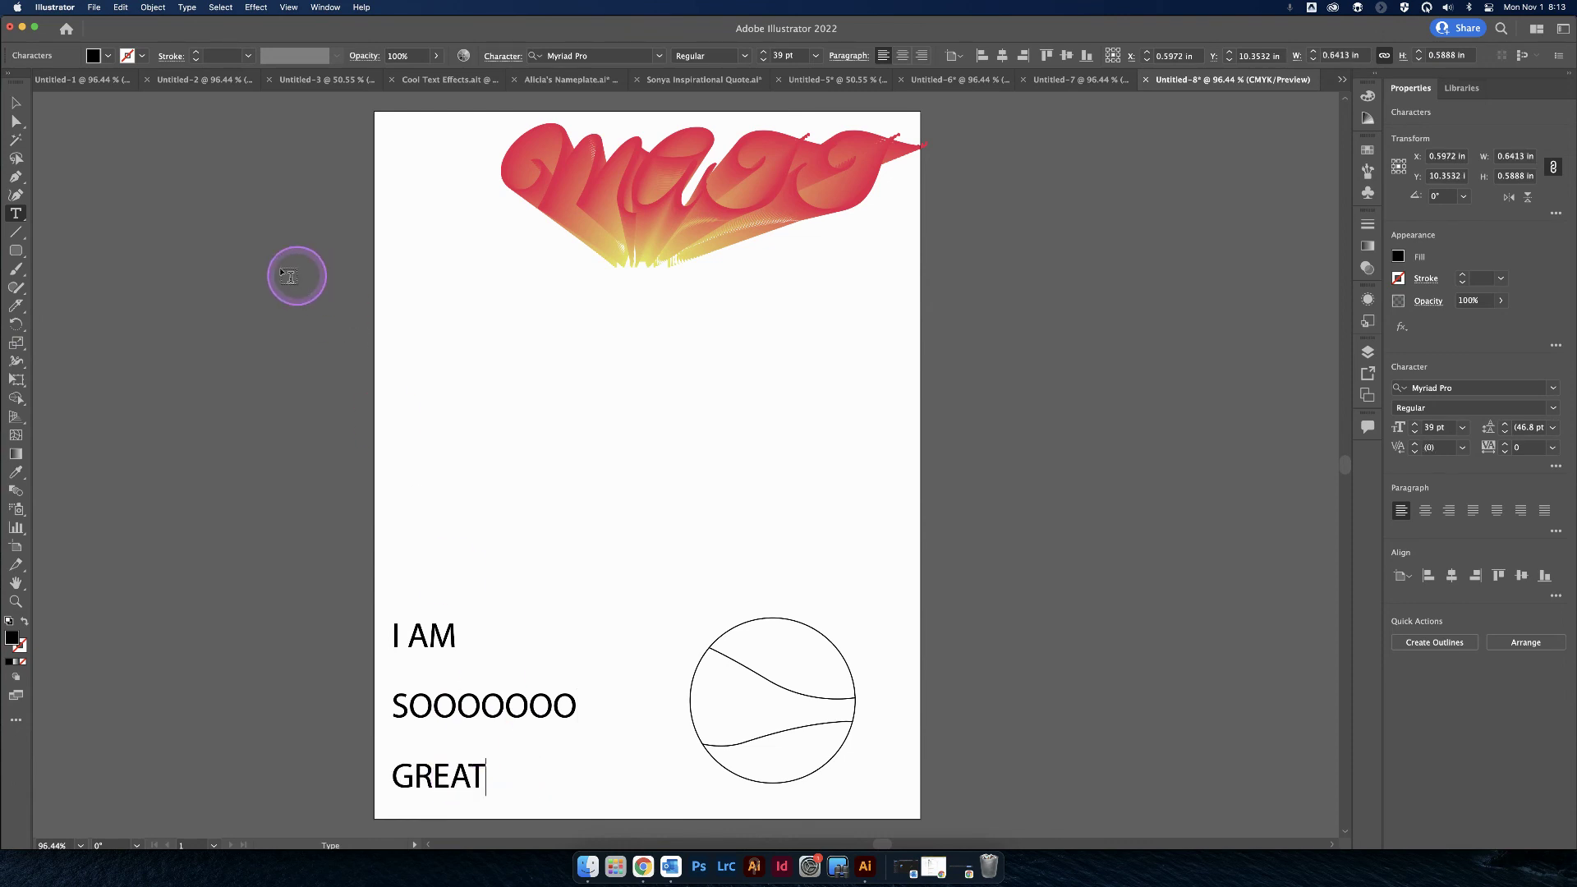
{"action": "left_click", "coordinate": [15, 102]}
{"action": "left_click", "coordinate": [487, 475]}
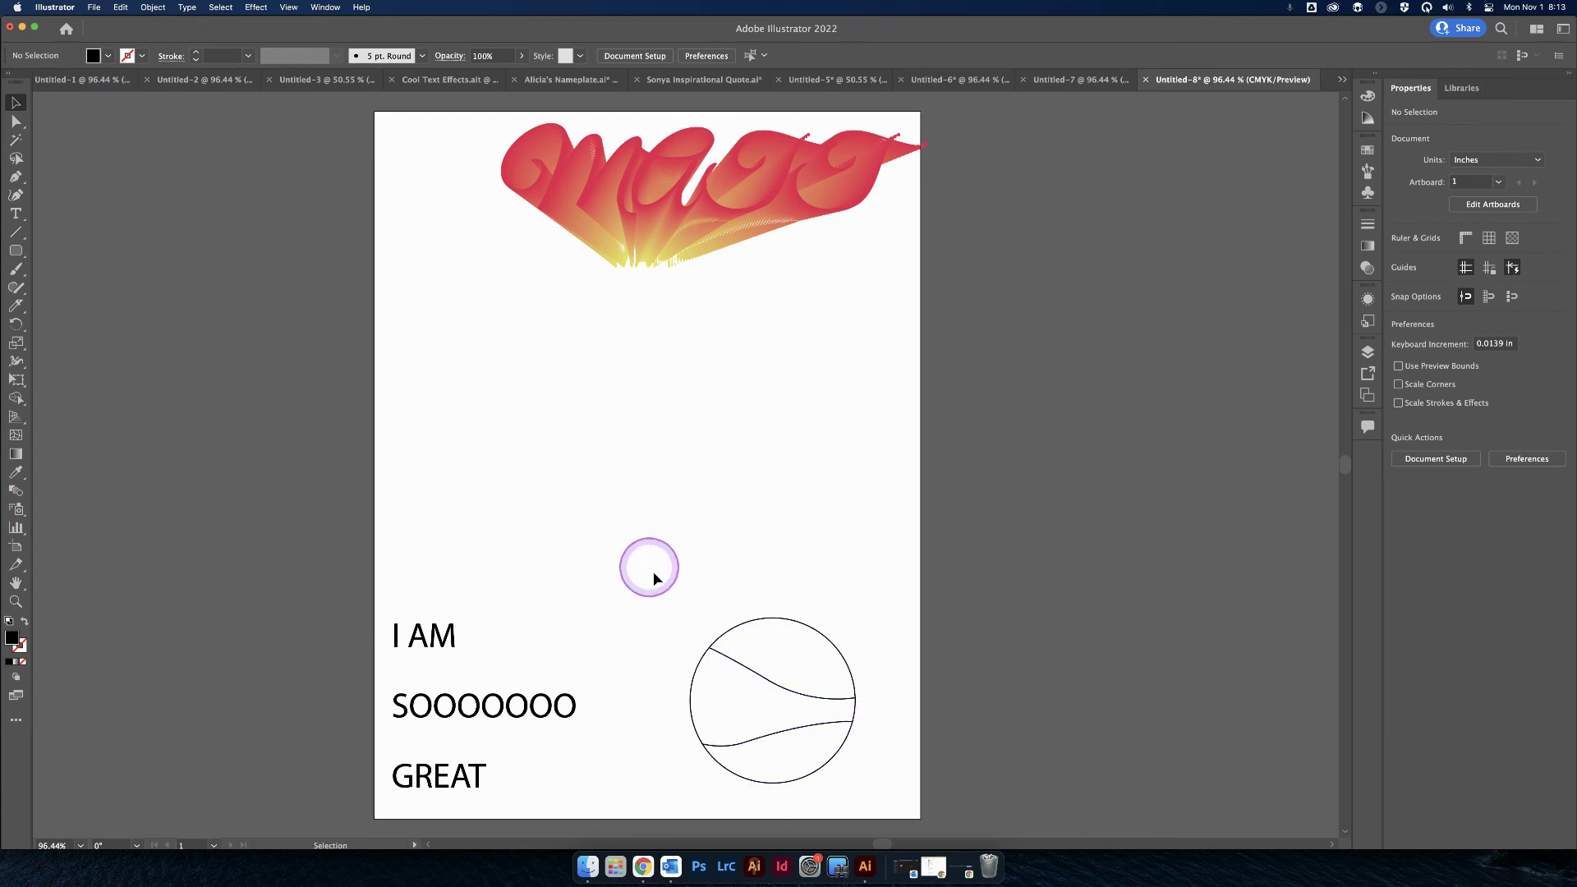
- Select all three circle pieces, then dismiss the context menu without changes and deselect
{"action": "left_click", "coordinate": [754, 622]}
{"action": "left_click_drag", "start_coordinate": [659, 575], "coordinate": [897, 812]}
{"action": "right_click", "coordinate": [801, 665]}
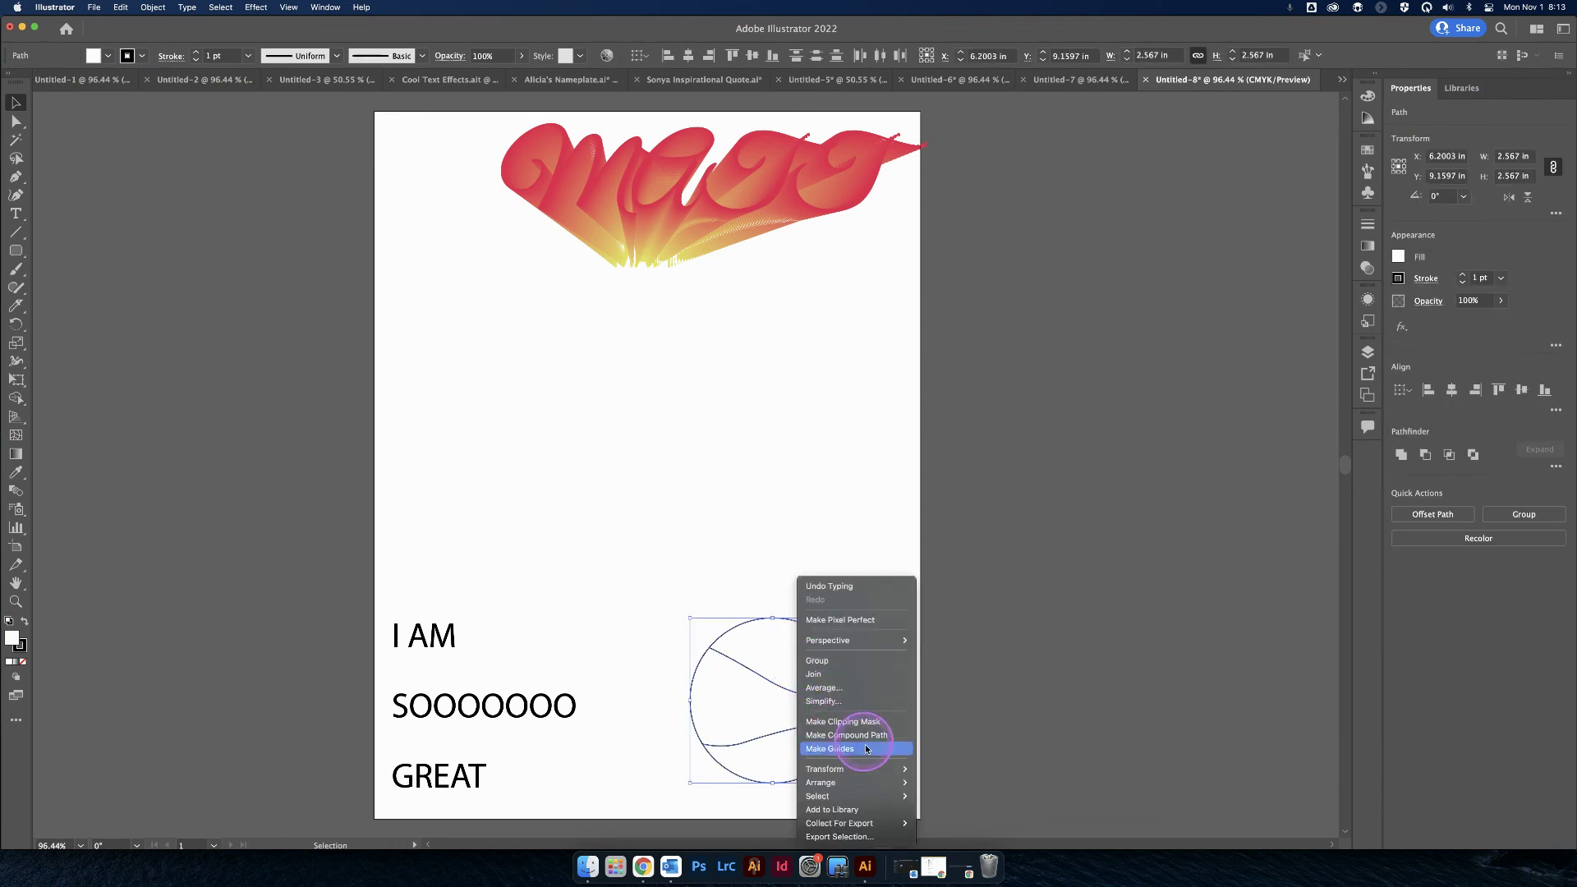
{"action": "mouse_move", "coordinate": [877, 781]}
{"action": "left_click", "coordinate": [959, 780]}
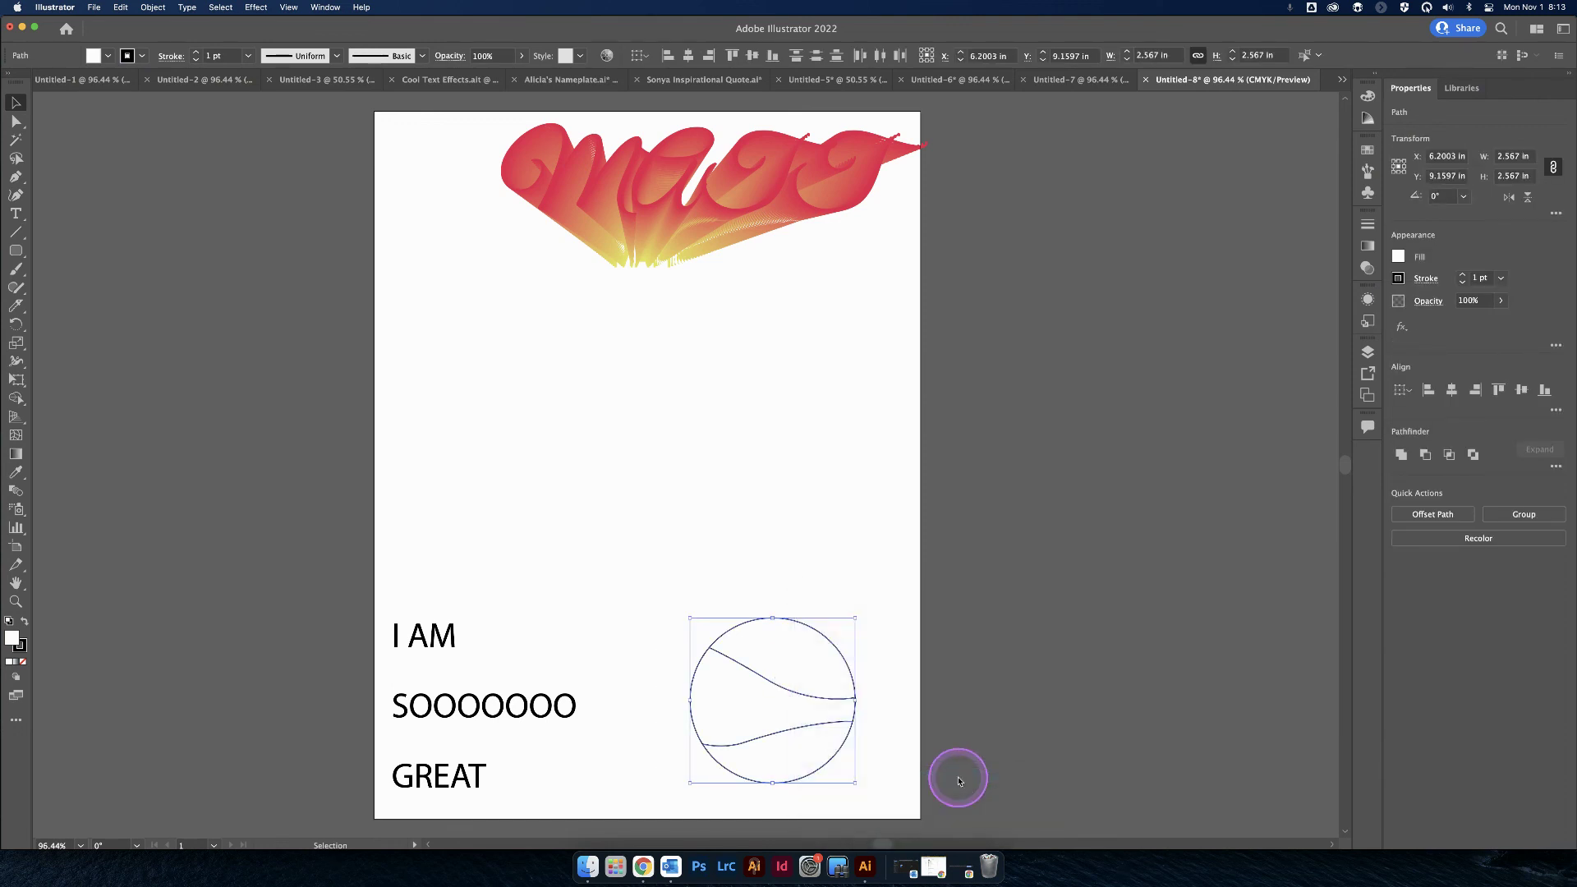
{"action": "left_click", "coordinate": [801, 557]}
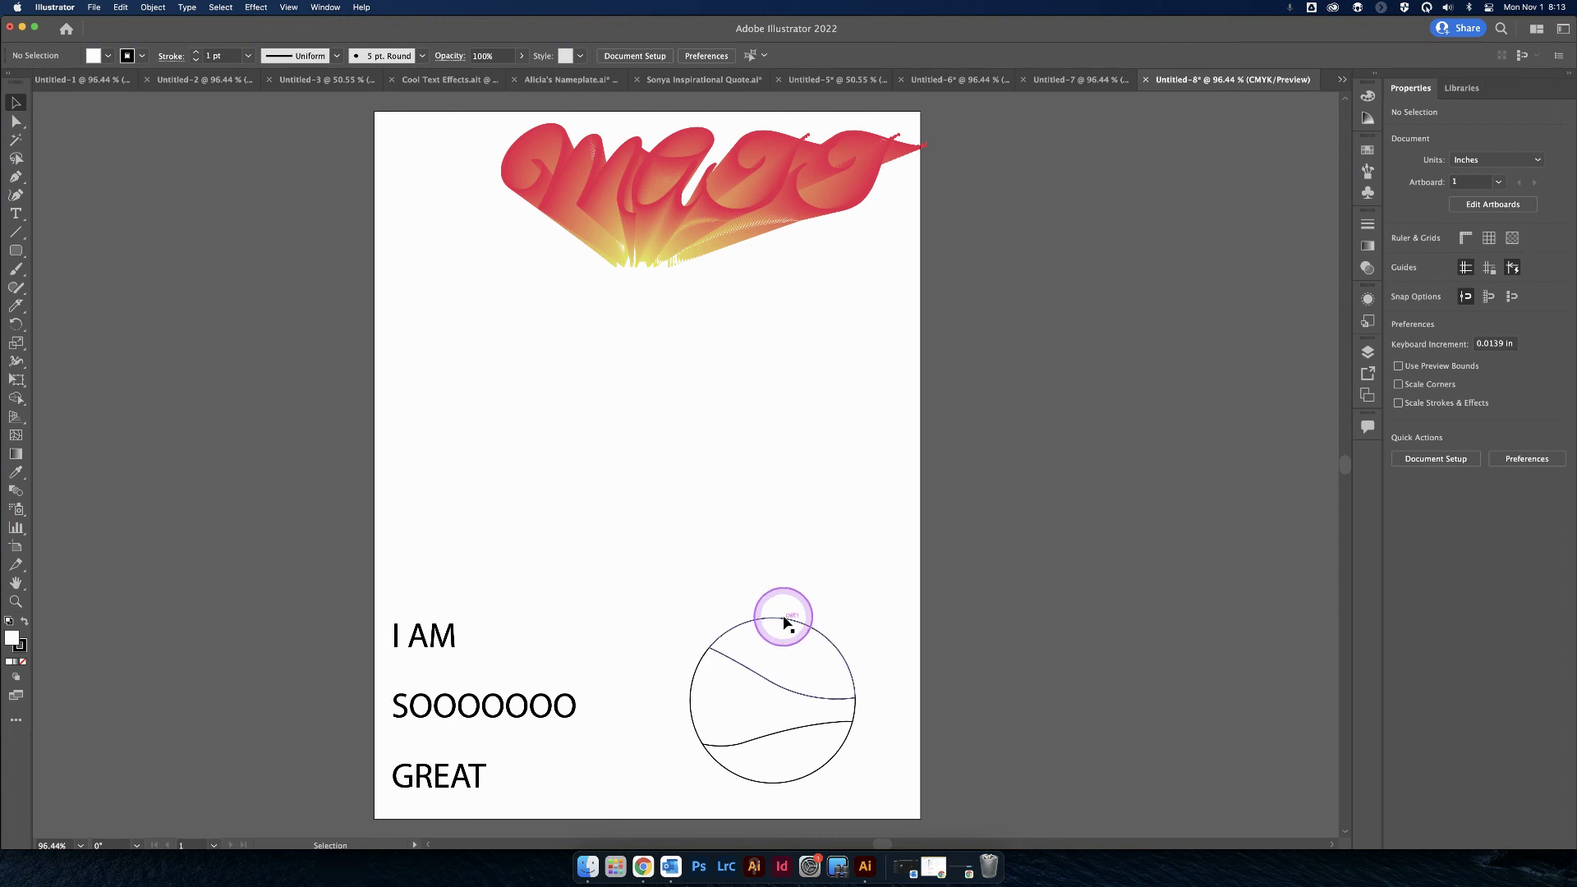
- Envelope-distort I AM into the top piece and SOOOOOOO into the middle piece
{"action": "left_click", "coordinate": [814, 628]}
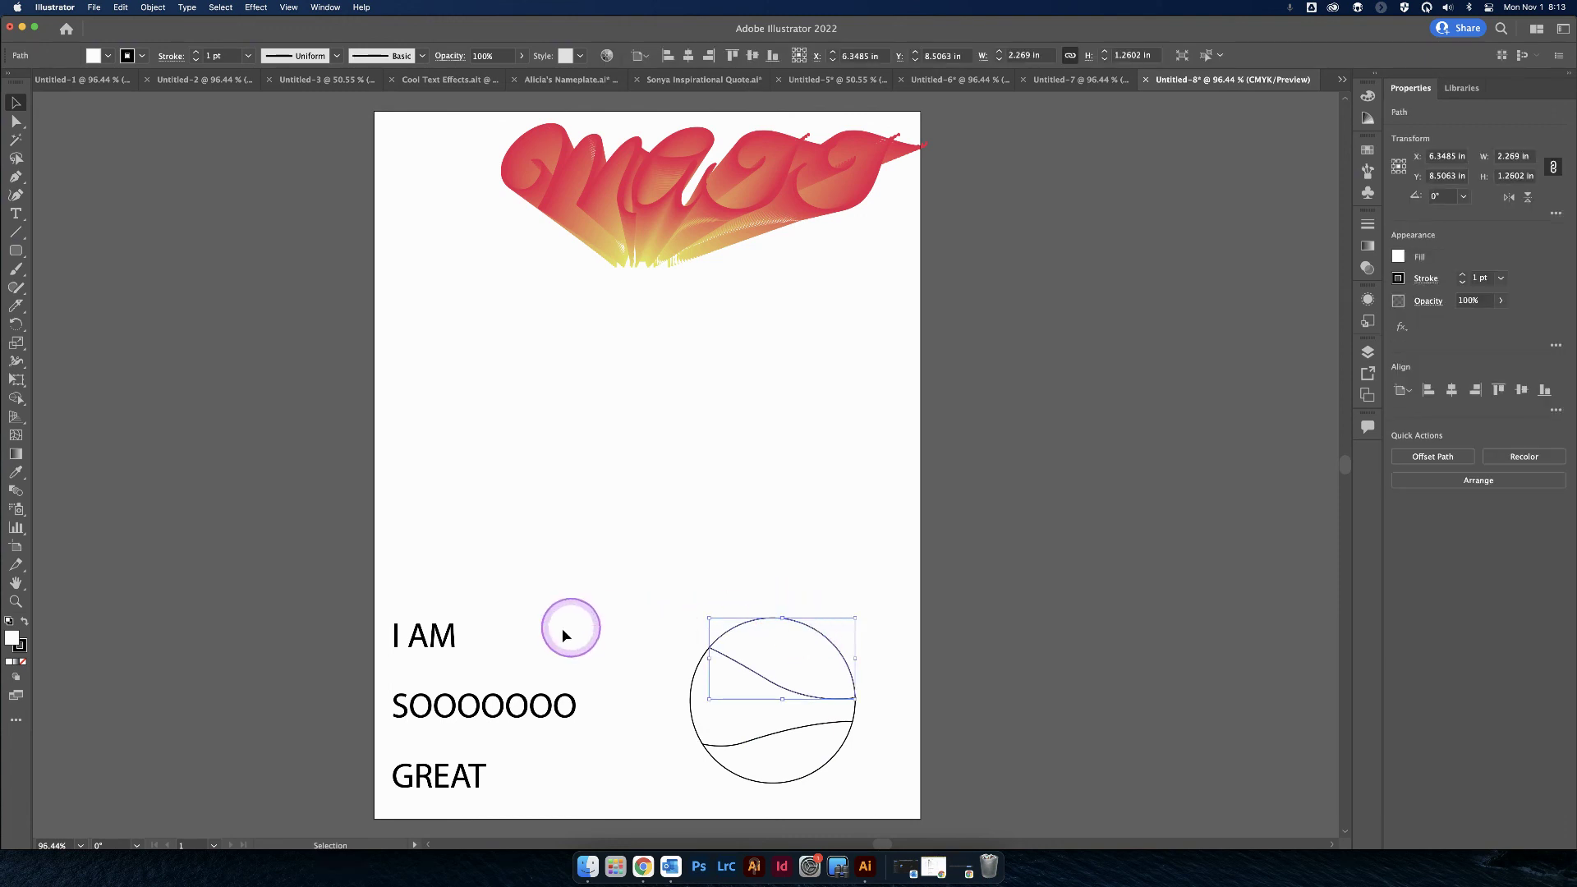
{"action": "left_click", "coordinate": [451, 640], "text": "shift"}
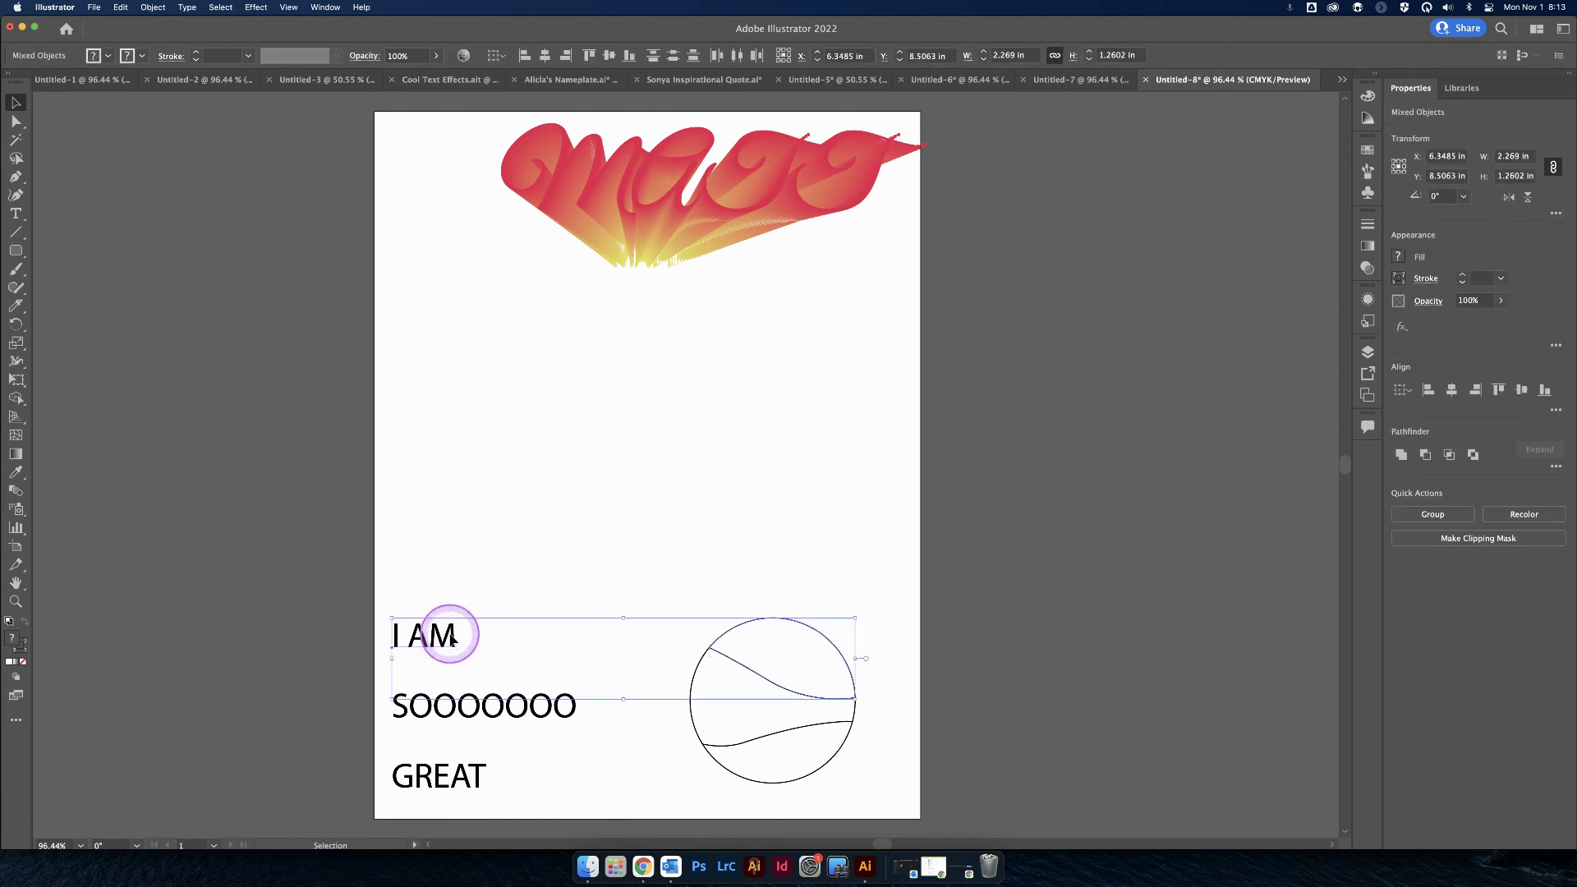
{"action": "key", "text": "a"}
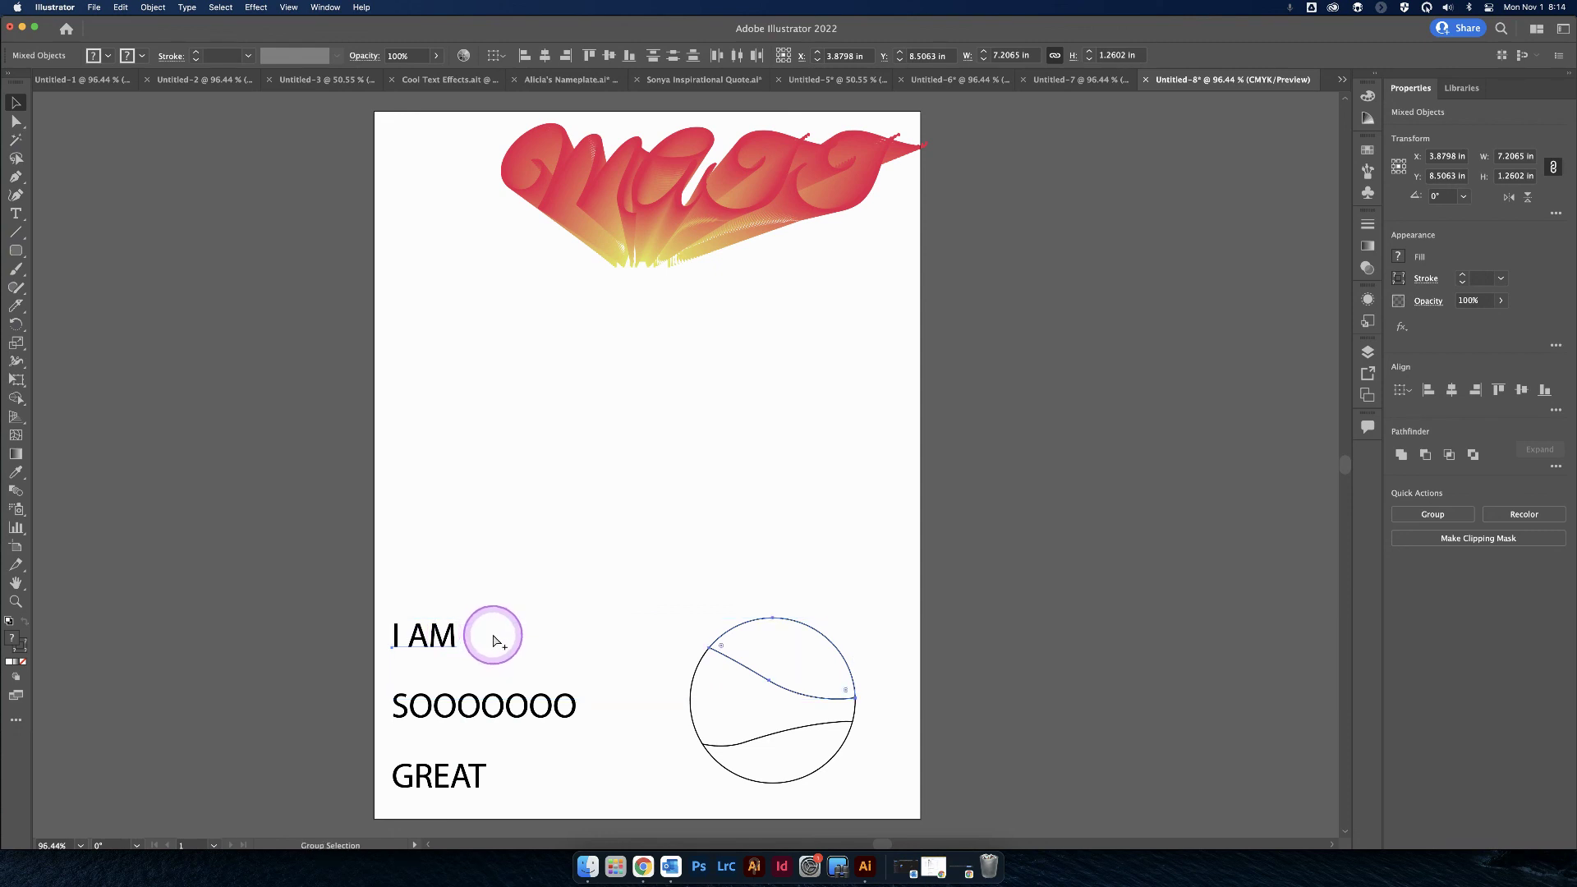
{"action": "key", "text": "alt+super+c"}
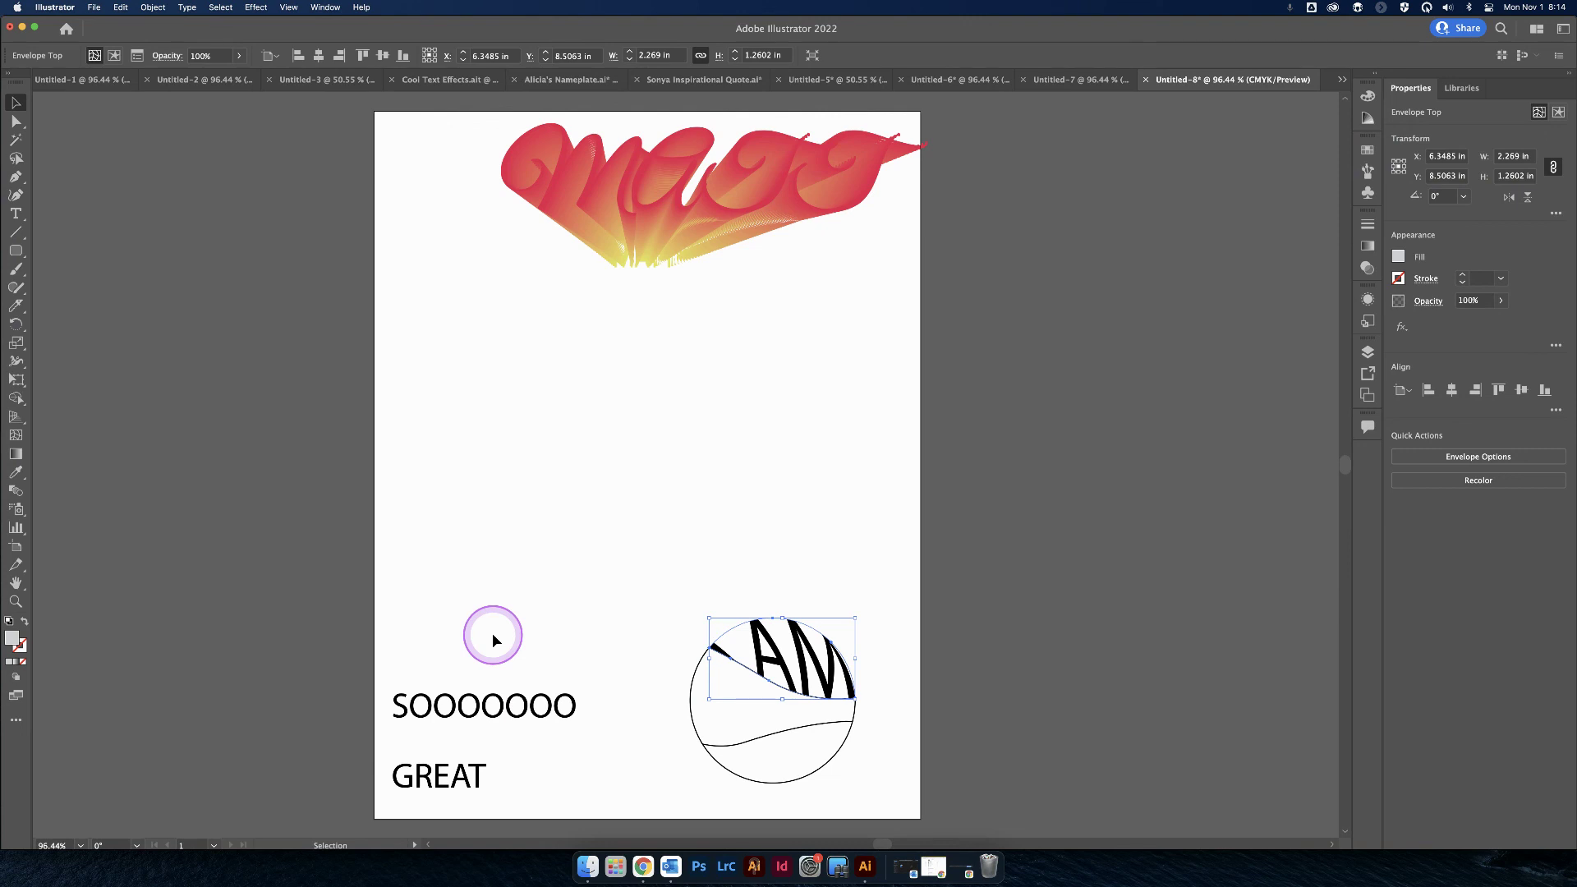
{"action": "left_click", "coordinate": [712, 721]}
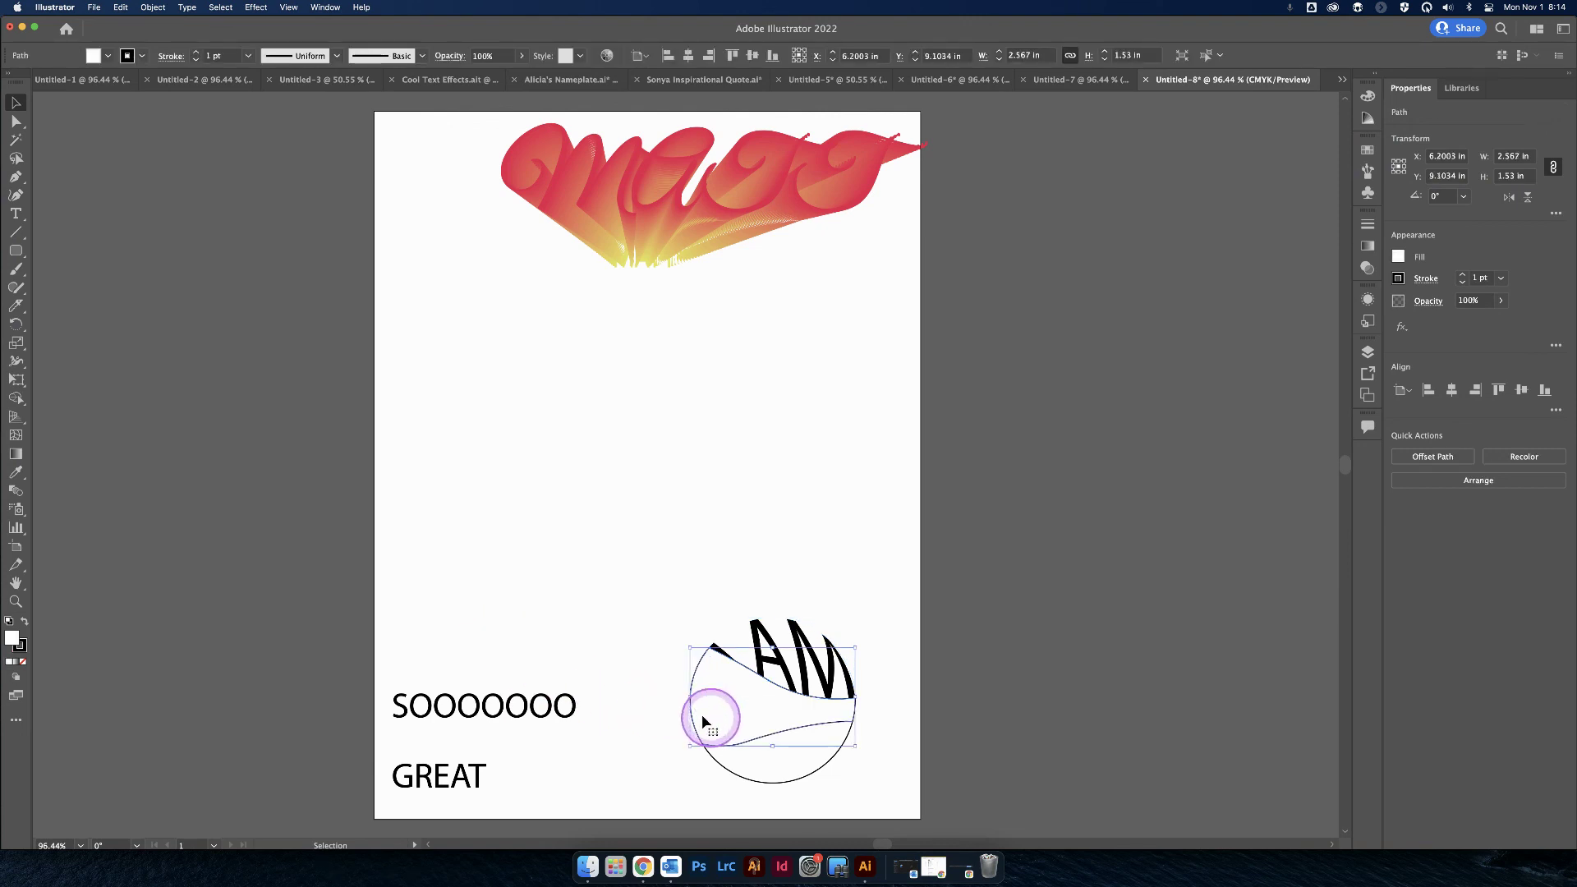
{"action": "left_click", "coordinate": [558, 709], "text": "shift"}
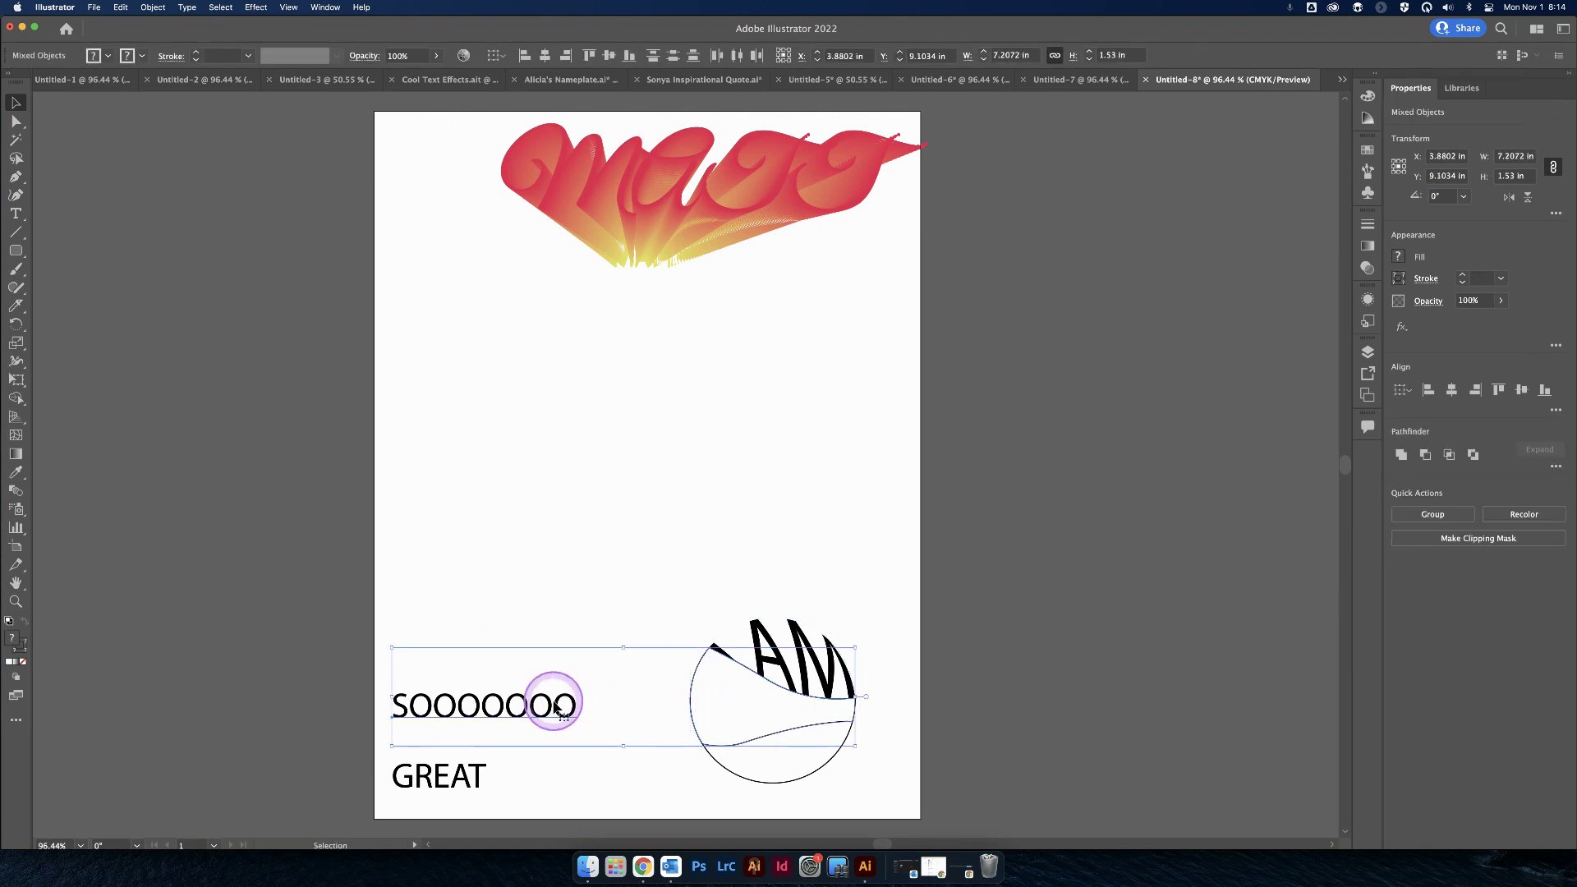
{"action": "key", "text": "a"}
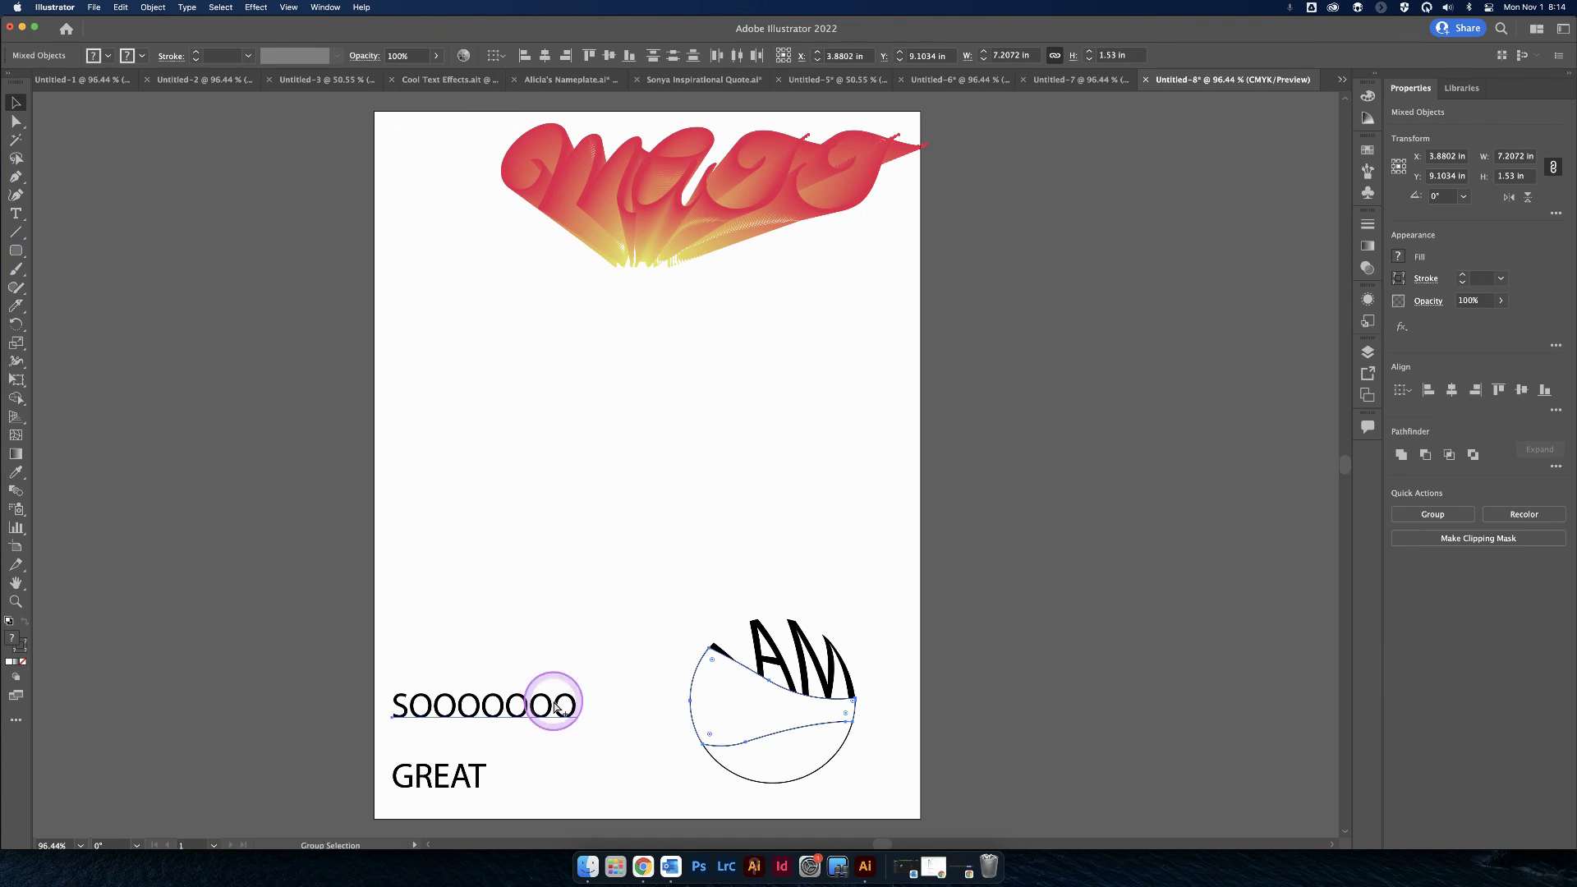
{"action": "key", "text": "super+alt+c"}
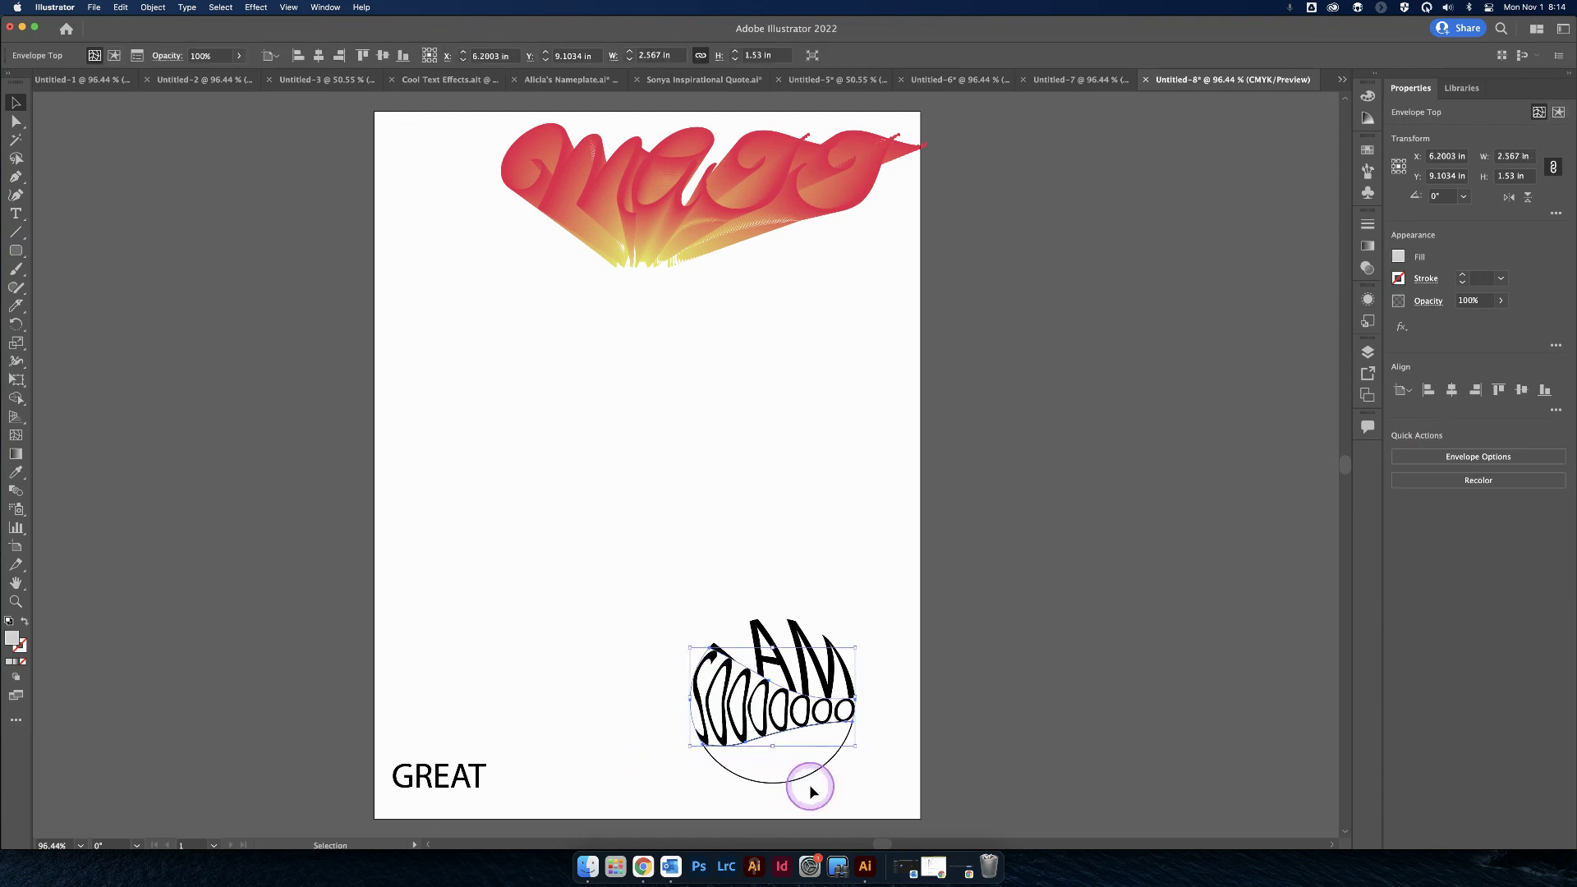
- Envelope-distort GREAT into the bottom piece, then move the lettered circle up and left
{"action": "left_click", "coordinate": [810, 785]}
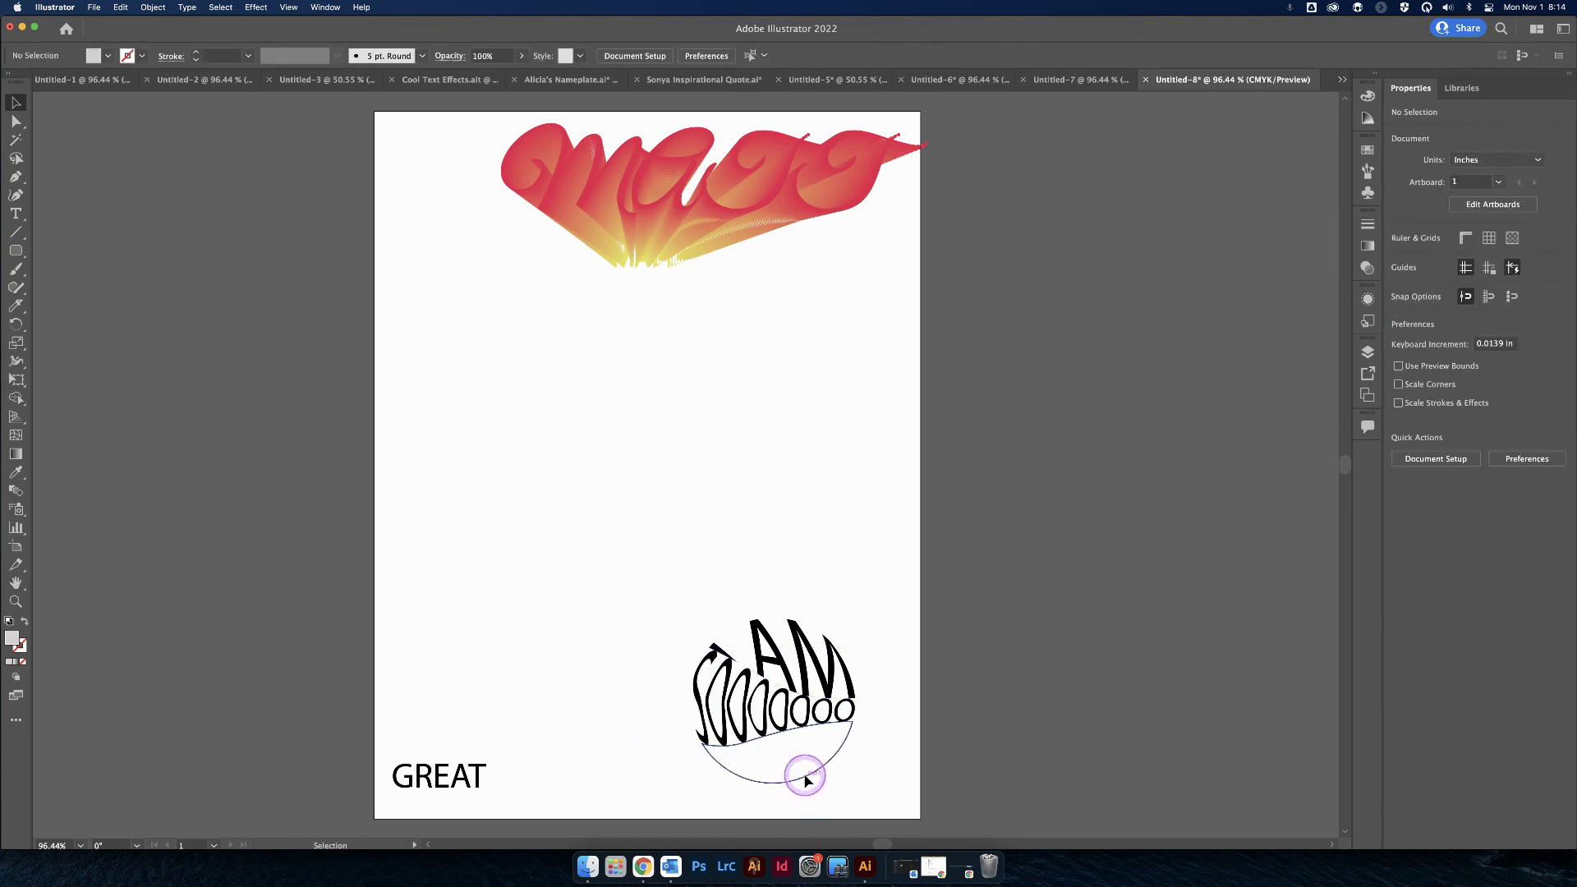
{"action": "left_click", "coordinate": [472, 784], "text": "shift"}
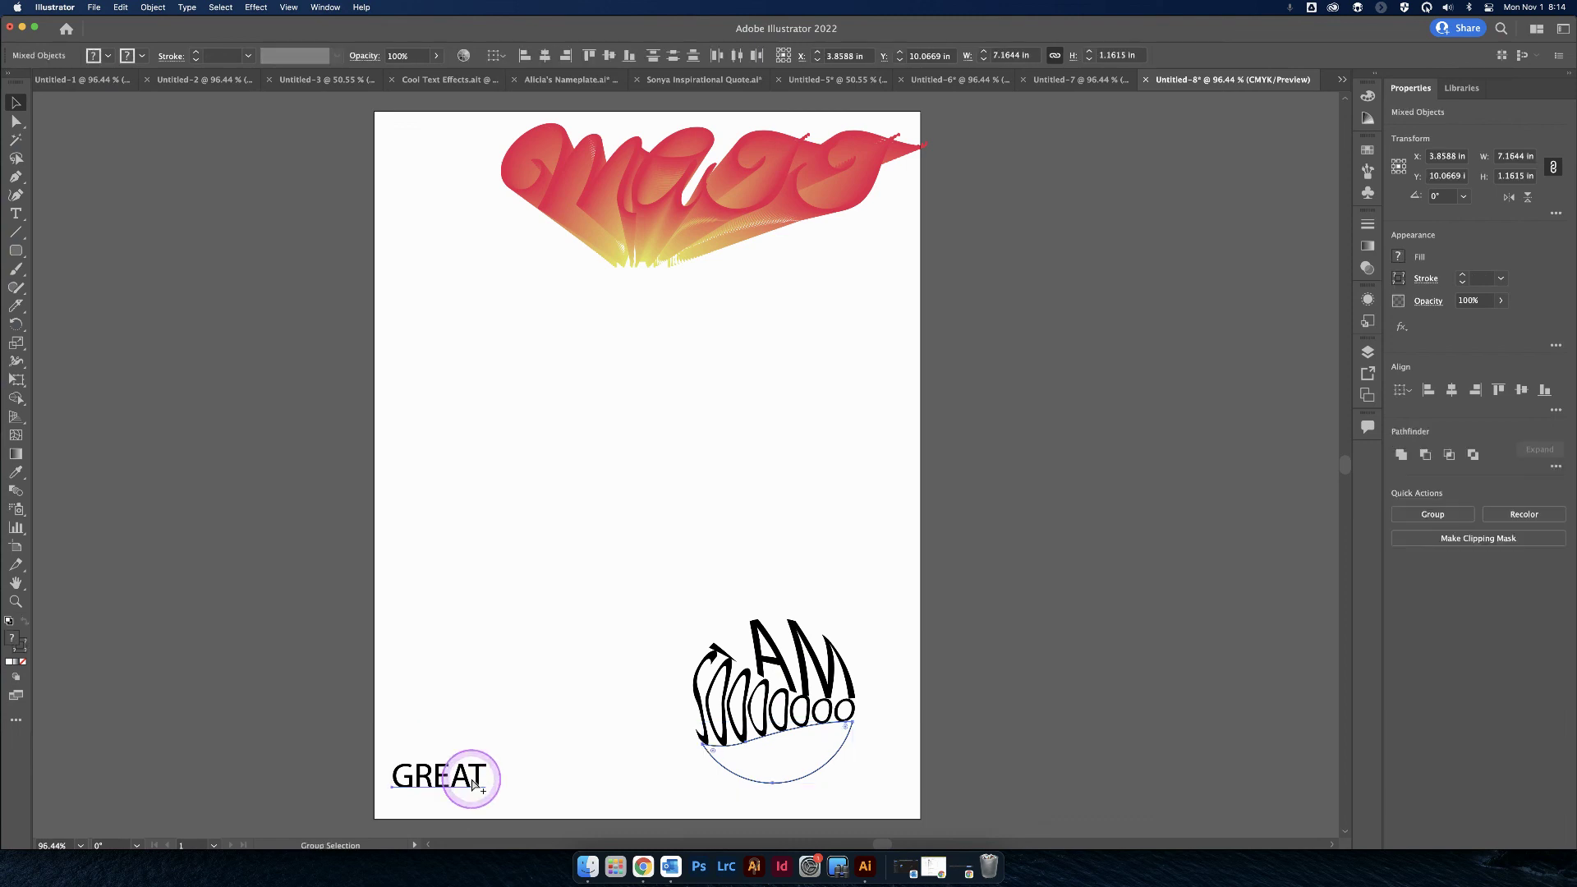
{"action": "key", "text": "super+alt+c"}
{"action": "left_click", "coordinate": [470, 780]}
{"action": "left_click", "coordinate": [513, 665]}
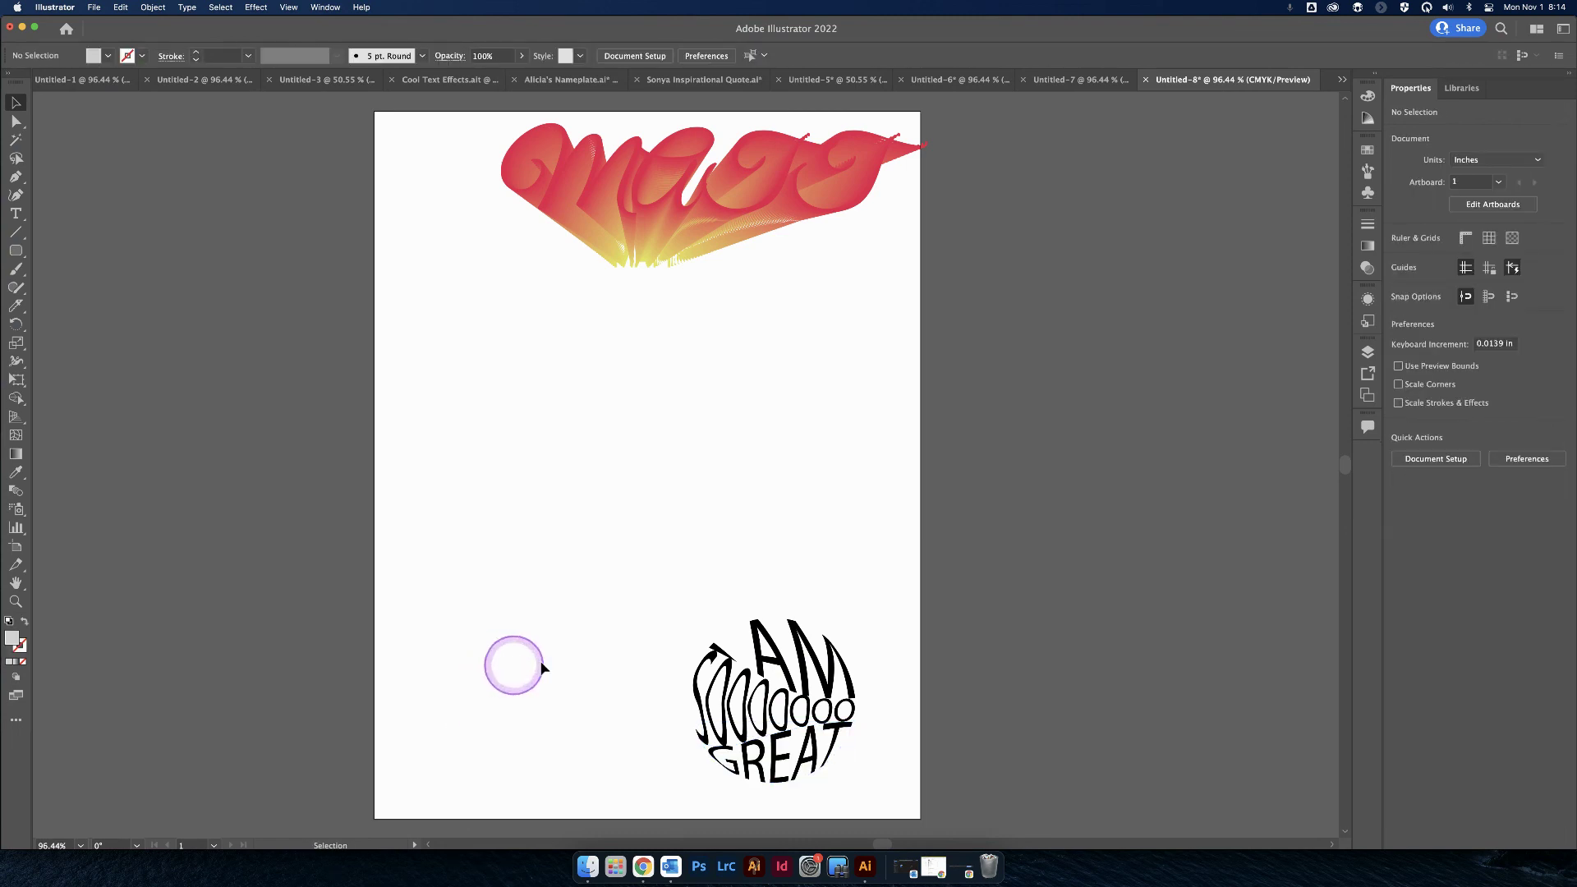
{"action": "left_click_drag", "start_coordinate": [757, 696], "coordinate": [661, 649]}
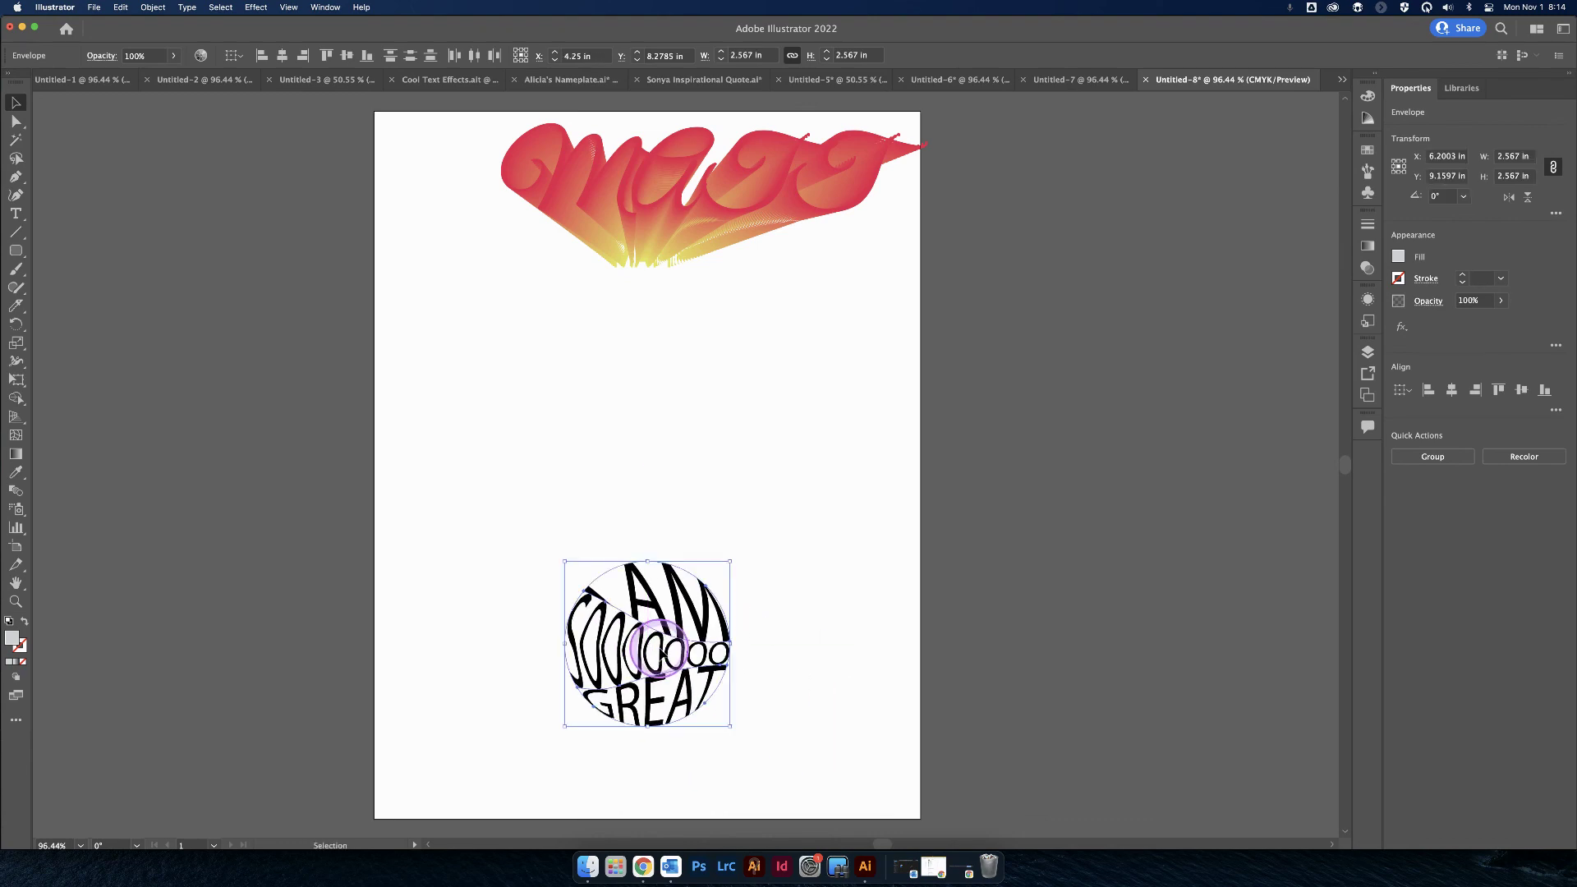